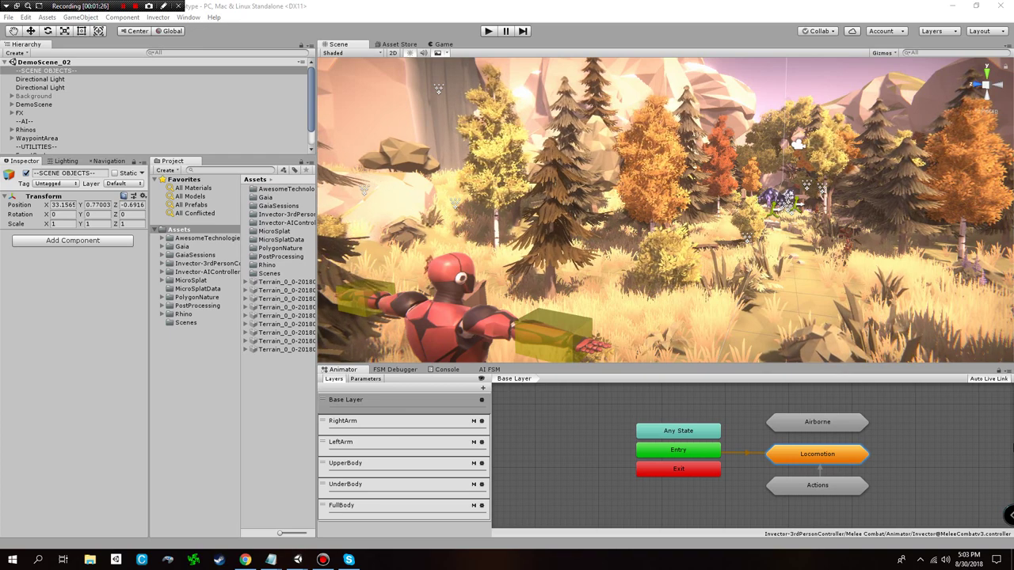
# - Examine the demo scene's environment, from the forest and river area to the rhinos
pyautogui.moveTo(767, 208)
pyautogui.mouseDown(button='right')
pyautogui.moveTo(777, 206)
pyautogui.moveTo(766, 203)
pyautogui.mouseUp(button='right')
pyautogui.press('s')
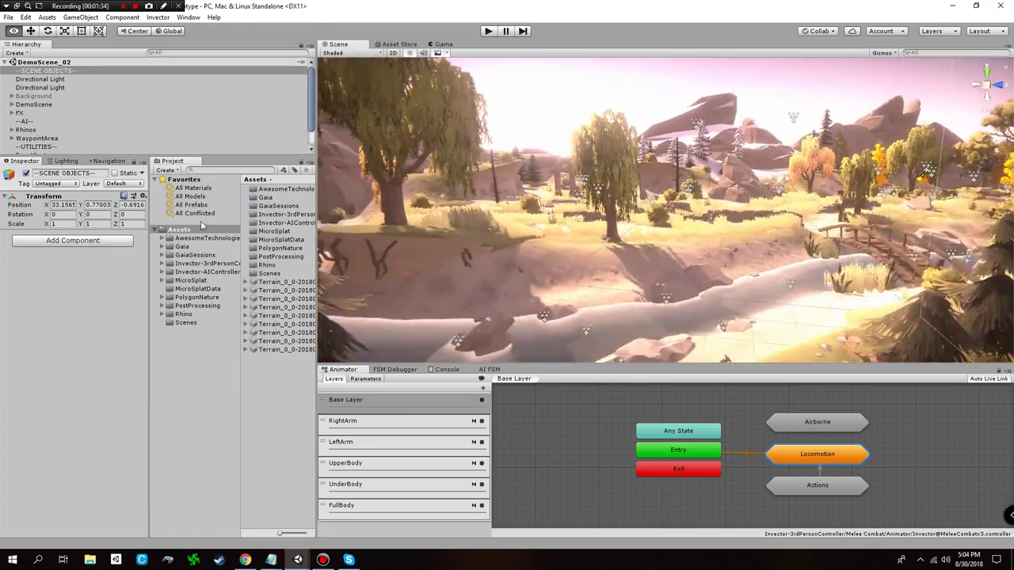
pyautogui.moveTo(202, 222); pyautogui.dragTo(653, 253, button='right')
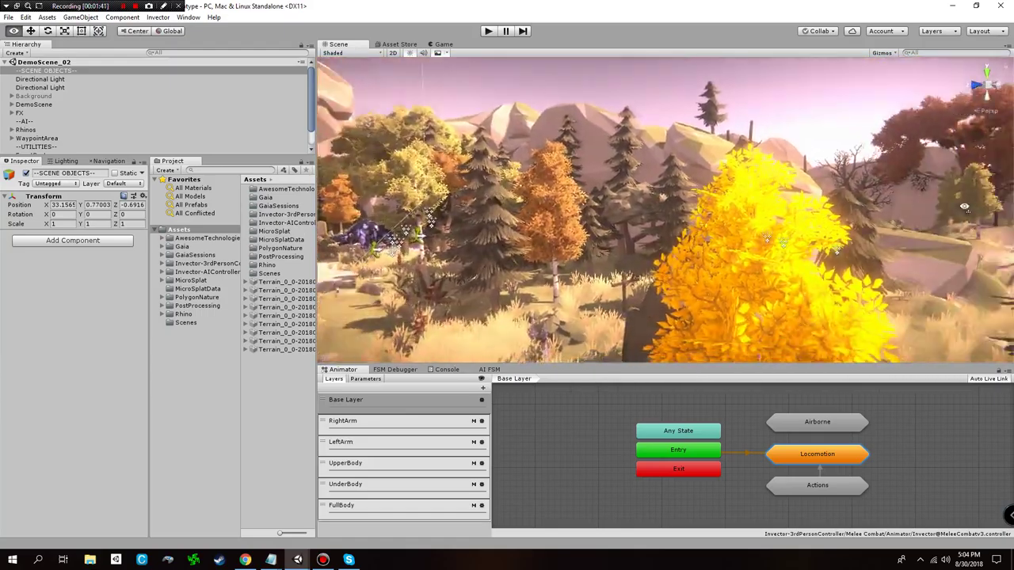
pyautogui.moveTo(964, 207); pyautogui.dragTo(852, 199, button='right')
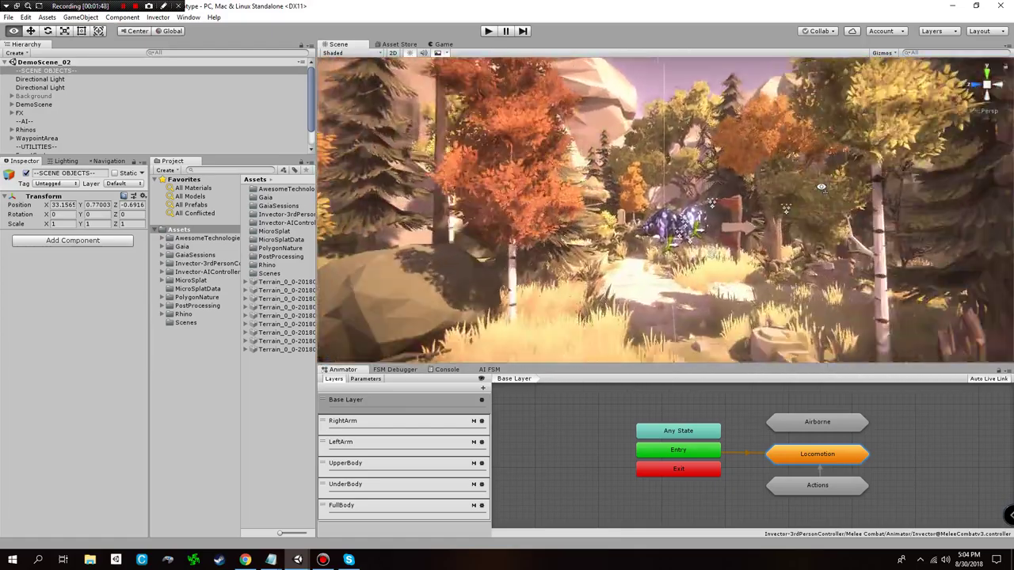
pyautogui.moveTo(822, 187); pyautogui.dragTo(828, 187, button='right')
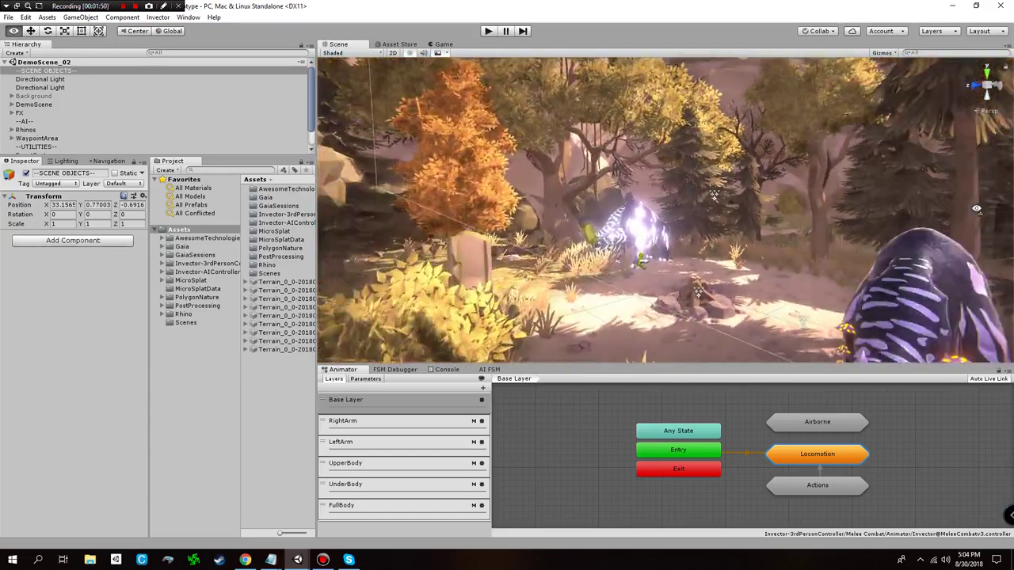
pyautogui.moveTo(977, 209); pyautogui.dragTo(281, 251, button='right')
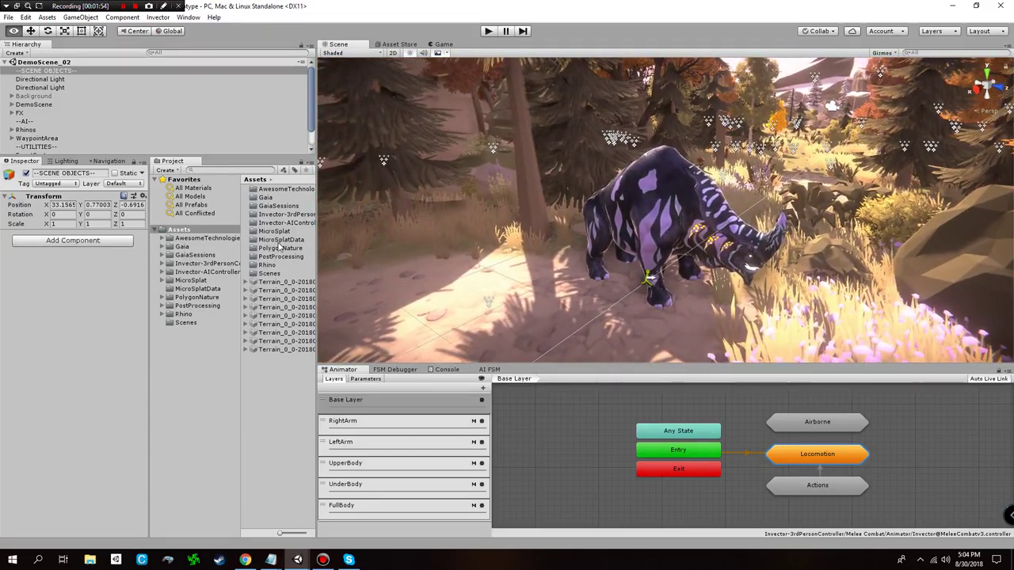
pyautogui.moveTo(278, 247); pyautogui.dragTo(284, 255, button='right')
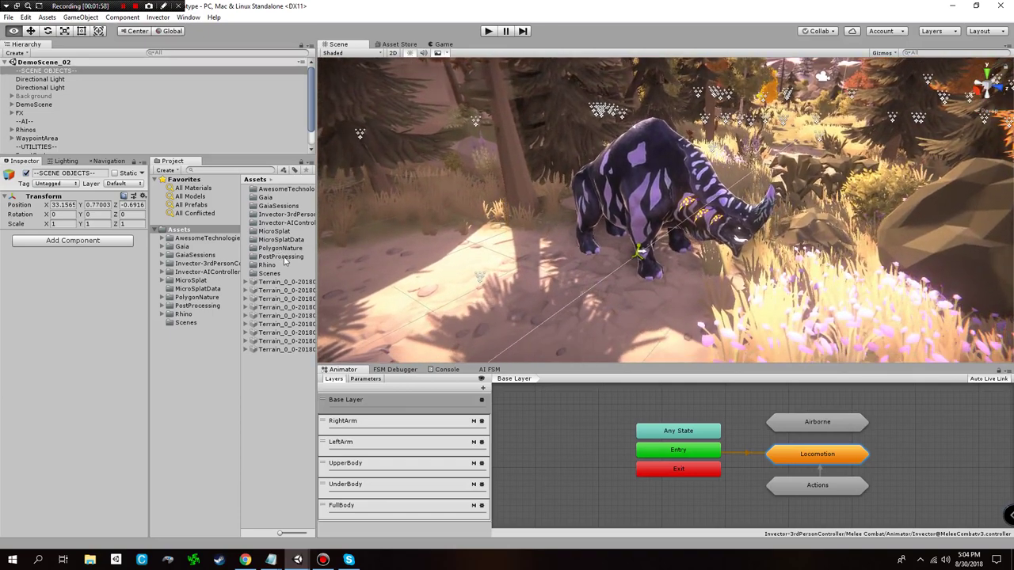
pyautogui.moveTo(279, 245); pyautogui.dragTo(934, 214, button='right')
pyautogui.press('d')
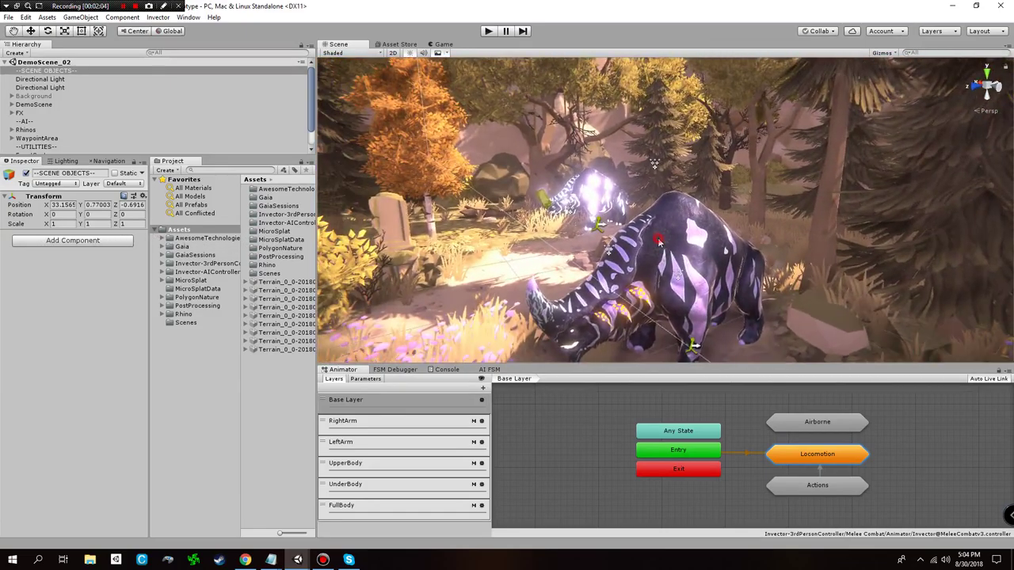
# - Select the domestic rhino, review its components and show its behaviour graph in AI FSM
pyautogui.click(659, 242)
pyautogui.scroll(-2, 43, 232)
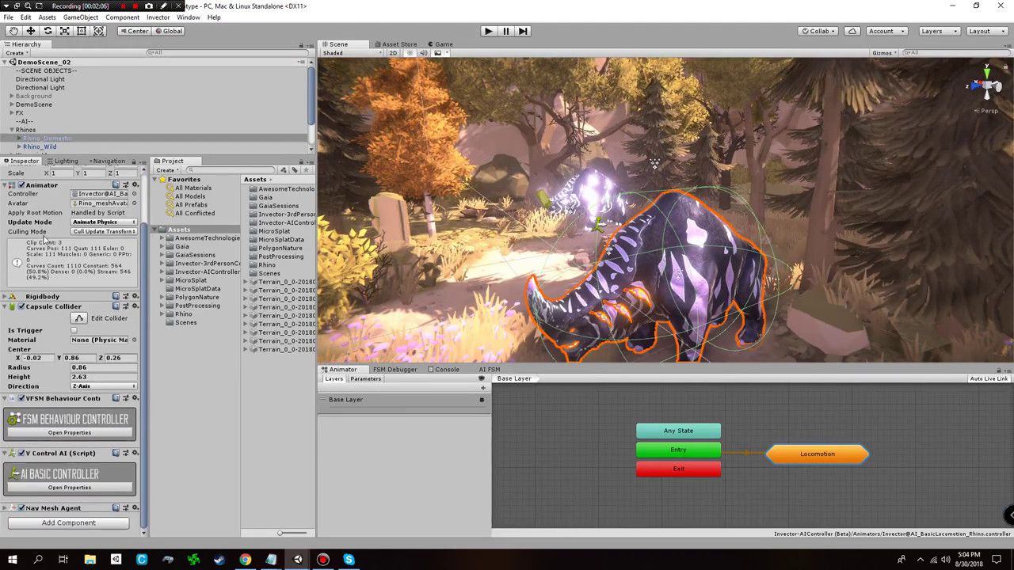
pyautogui.click(394, 370)
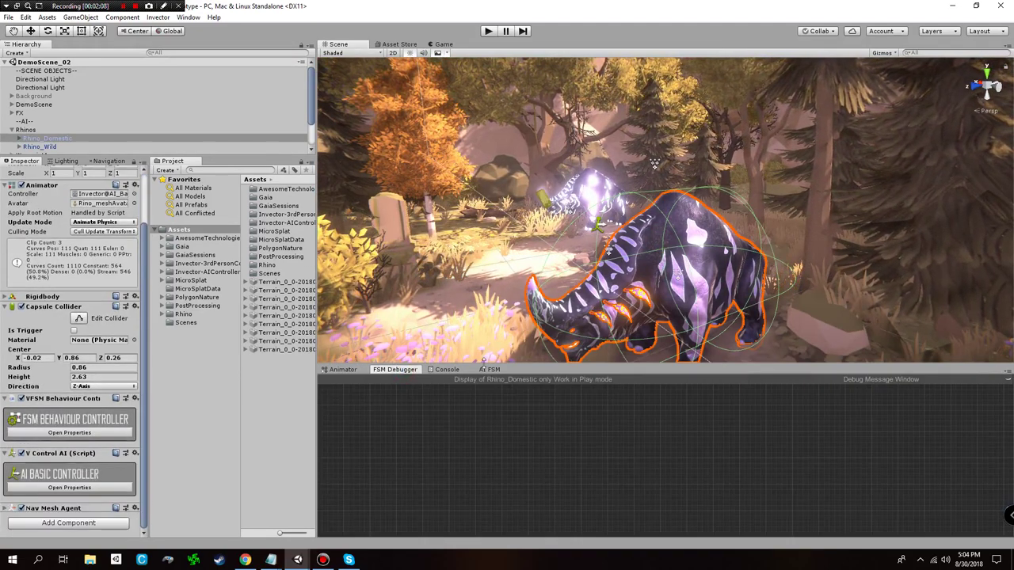
pyautogui.click(489, 370)
pyautogui.moveTo(579, 423); pyautogui.dragTo(647, 402, button='middle')
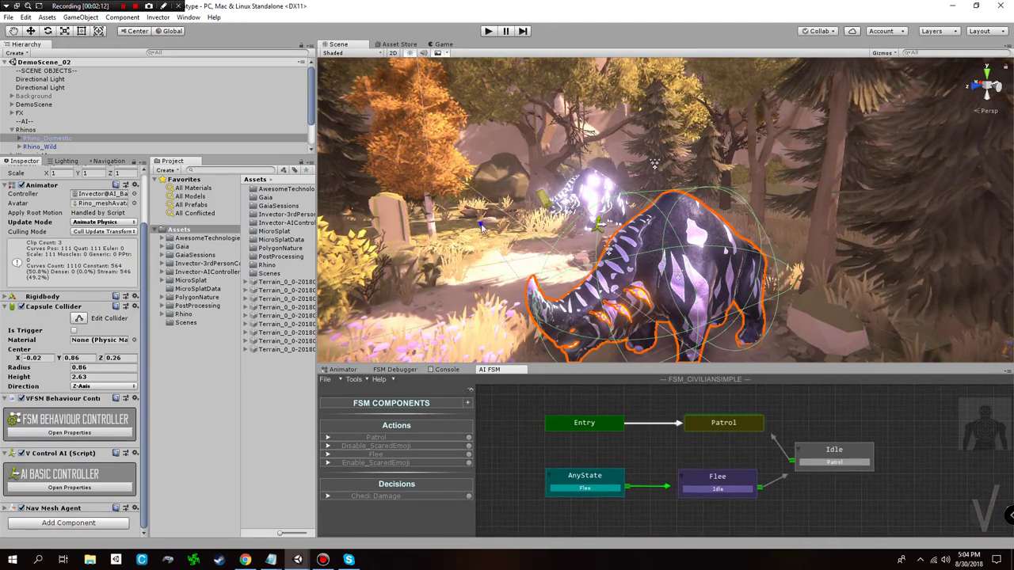
# - Examine the domestic rhino from other angles and bring the scene view back to the player character
pyautogui.moveTo(496, 208); pyautogui.dragTo(459, 286, button='right')
pyautogui.keyDown('alt'); pyautogui.moveTo(459, 287); pyautogui.dragTo(580, 295); pyautogui.keyUp('alt')
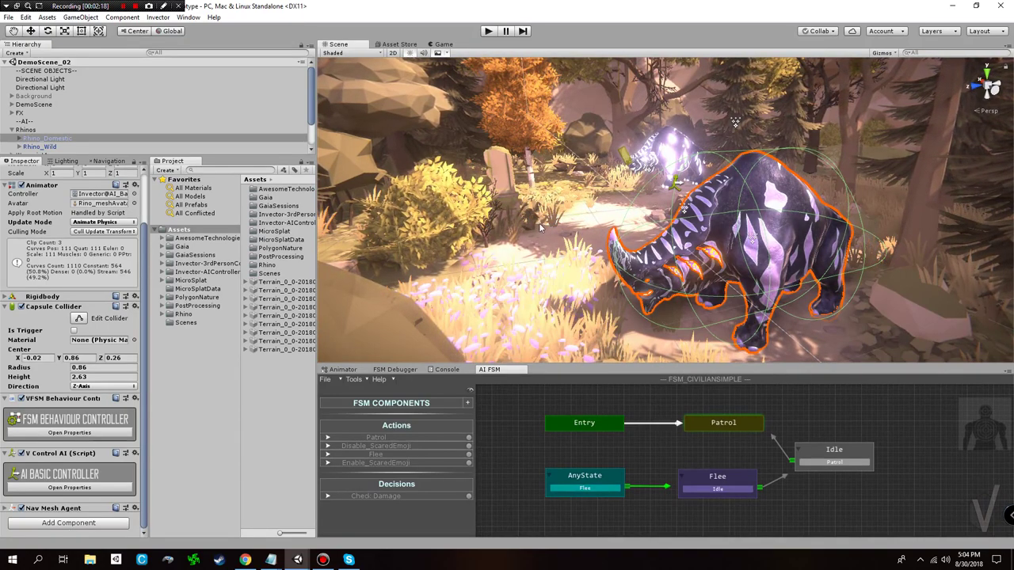
pyautogui.keyDown('alt'); pyautogui.moveTo(547, 233); pyautogui.dragTo(601, 256); pyautogui.keyUp('alt')
pyautogui.moveTo(601, 257); pyautogui.dragTo(638, 222, button='right')
pyautogui.click(791, 328)
pyautogui.click(803, 339)
pyautogui.moveTo(803, 339); pyautogui.dragTo(644, 339, button='right')
pyautogui.press('w')
pyautogui.press('w')
pyautogui.press('a')
# - Open the Asset Store page of EviLA's RPG Pack For Invector and check the release notes of its current version
pyautogui.click(406, 44)
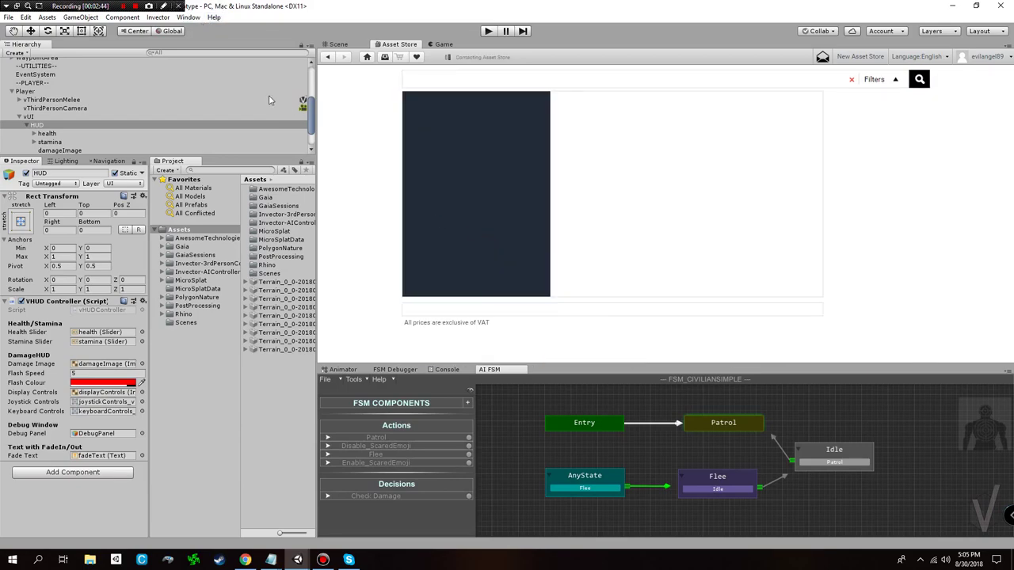
pyautogui.click(190, 17)
pyautogui.click(406, 256)
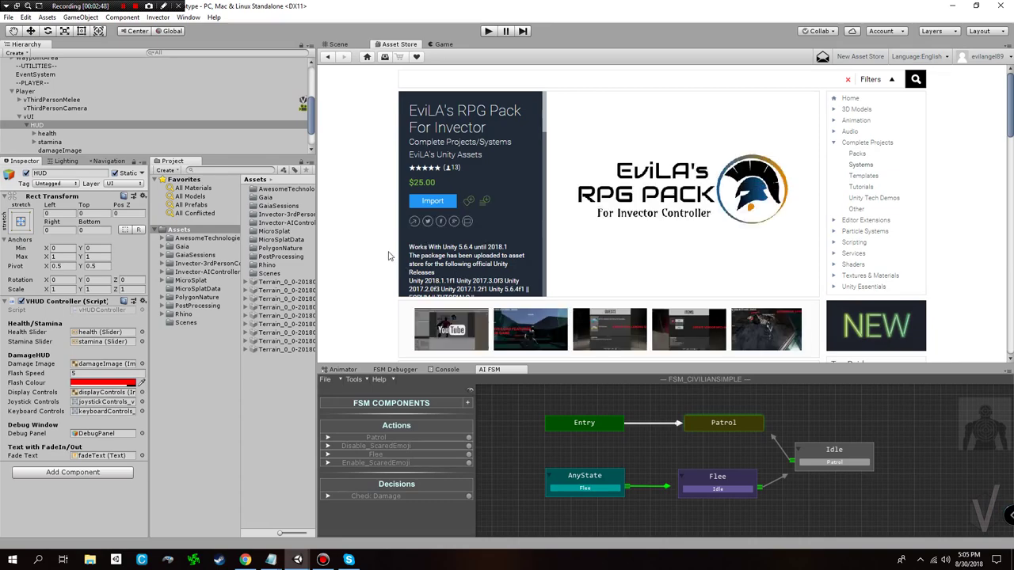
pyautogui.scroll(-3, 398, 257)
pyautogui.click(448, 267)
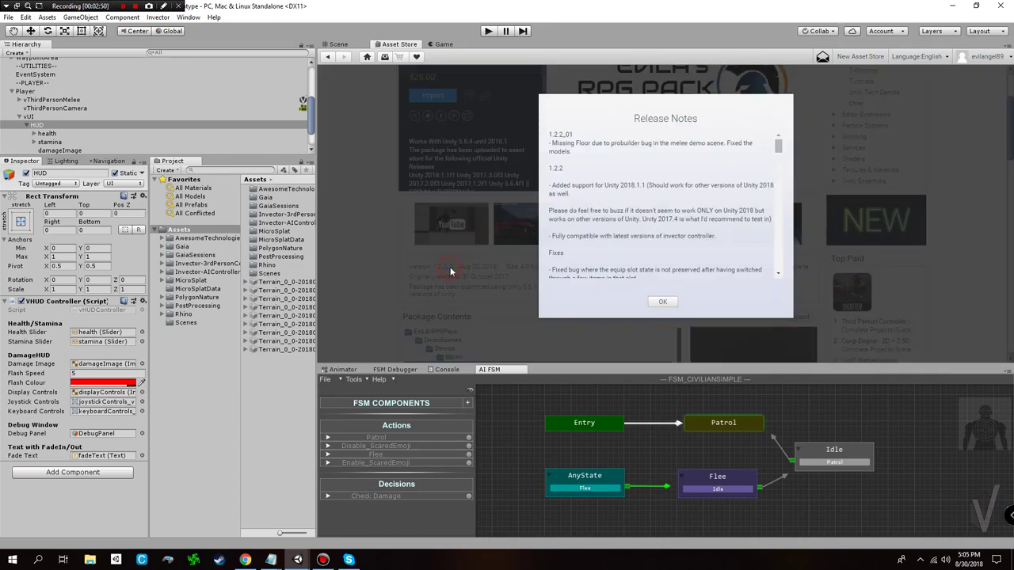
pyautogui.click(375, 269)
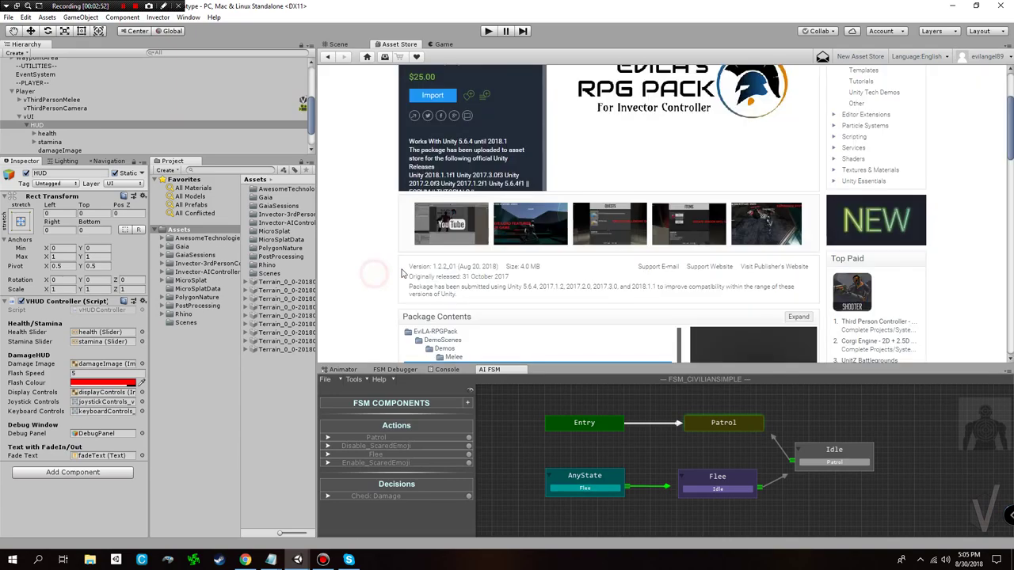
# - Check the installed Invector template versions in its About window and close it
pyautogui.click(158, 17)
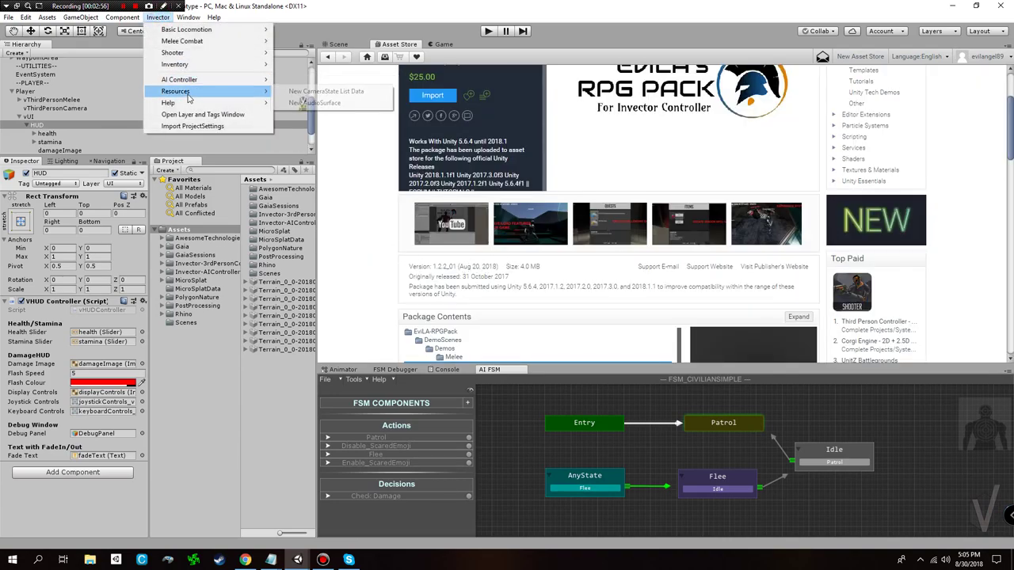
pyautogui.moveTo(190, 103)
pyautogui.click(313, 103)
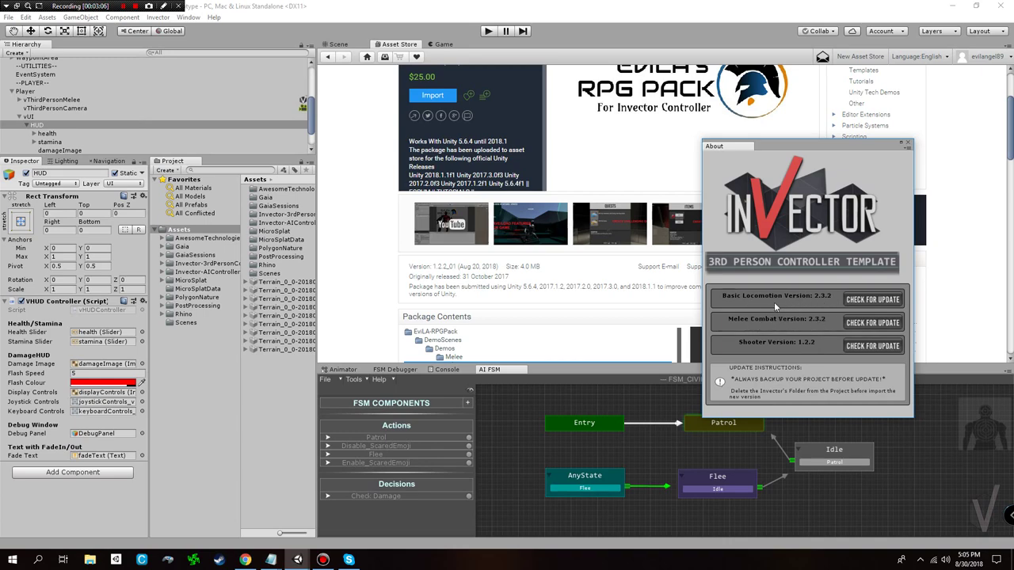
pyautogui.click(908, 143)
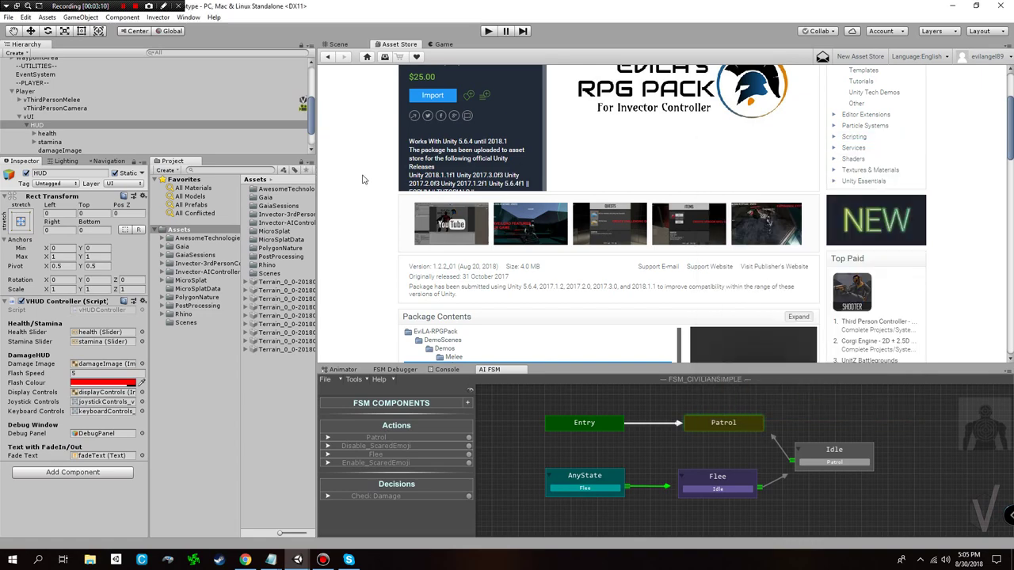
# - Import all files of EviLA's RPG Pack For Invector into the project, accepting the complete-project overwrite
pyautogui.scroll(3, 380, 184)
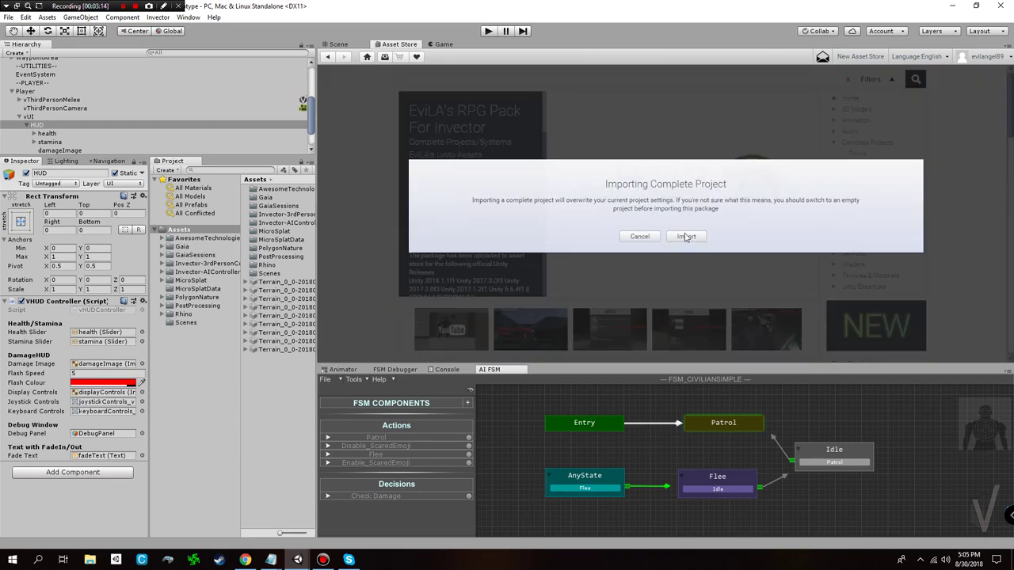
pyautogui.click(686, 236)
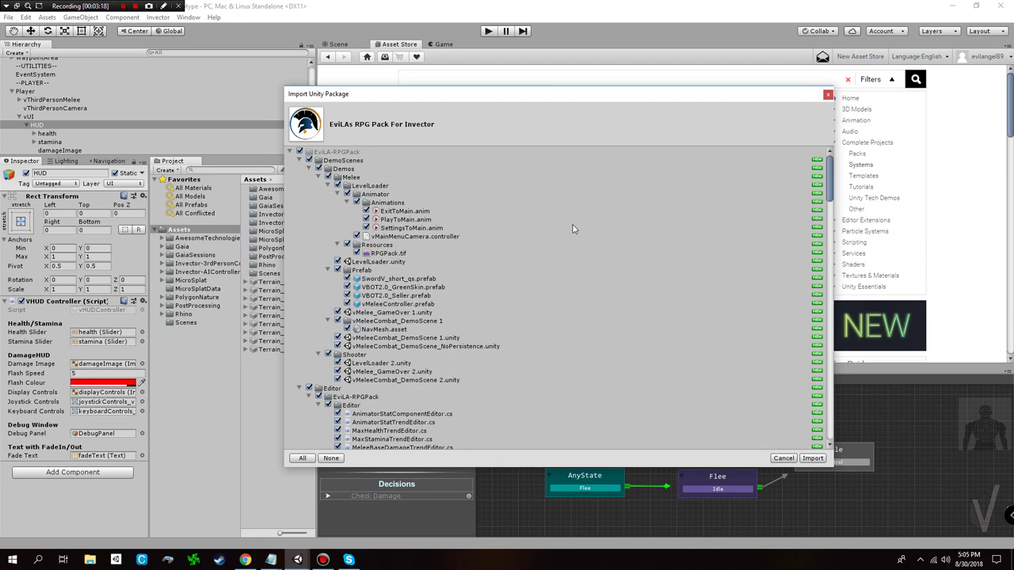
pyautogui.click(813, 459)
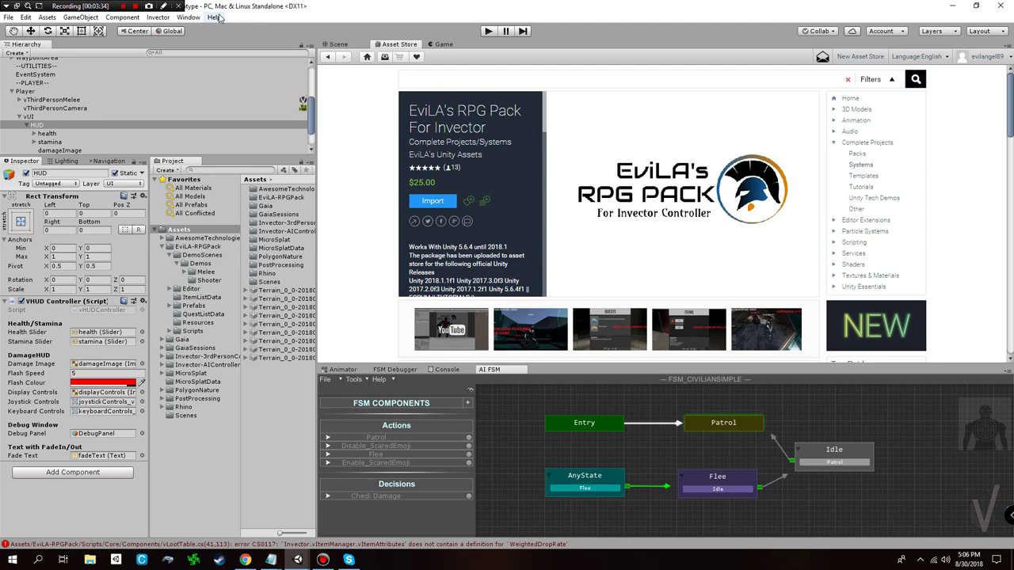
# - Check the Unity version in the About Unity window and close it
pyautogui.click(214, 18)
pyautogui.click(239, 31)
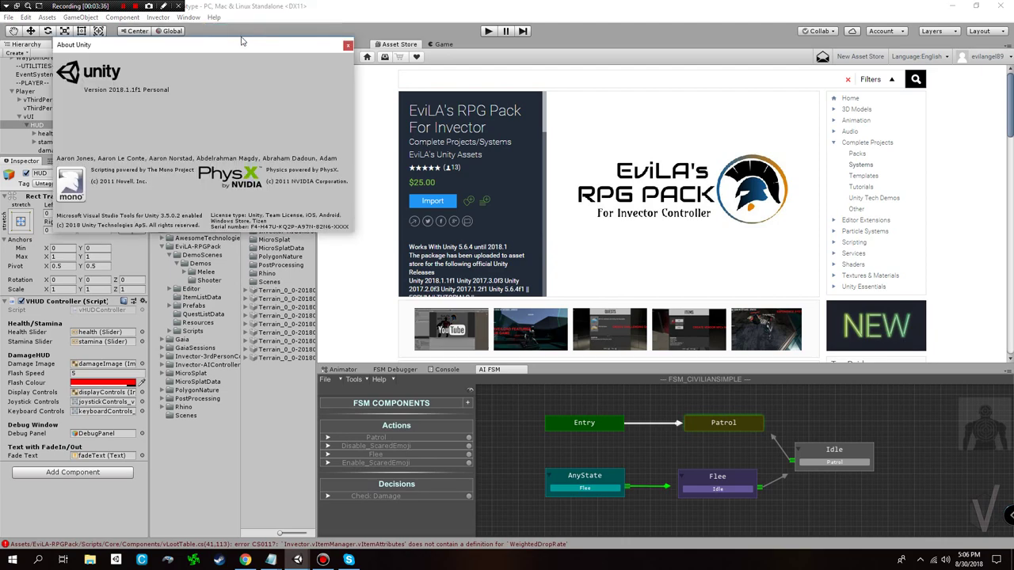
pyautogui.click(347, 46)
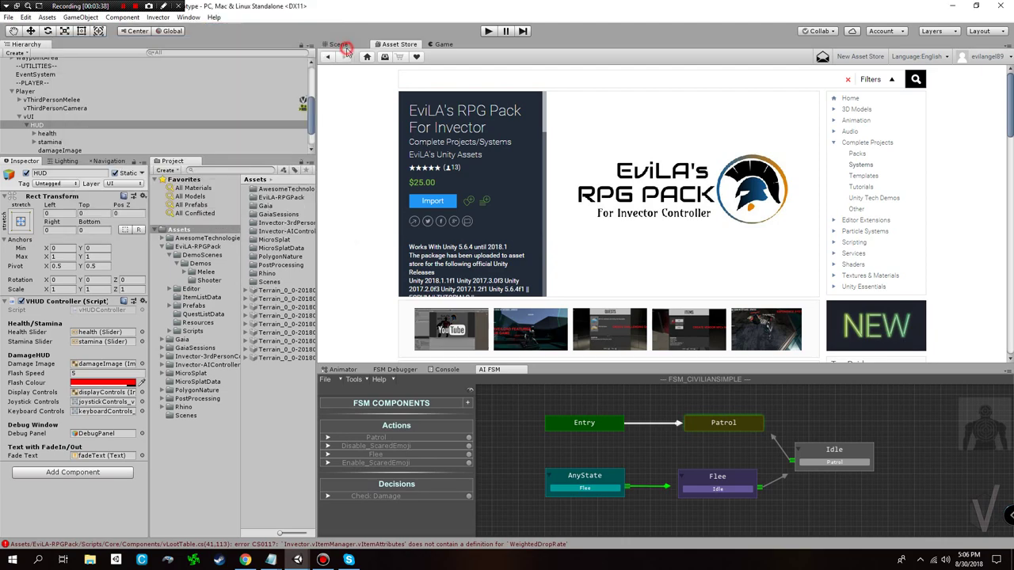
# - Return to the Scene view and review the compile errors listed in the Console
pyautogui.click(340, 45)
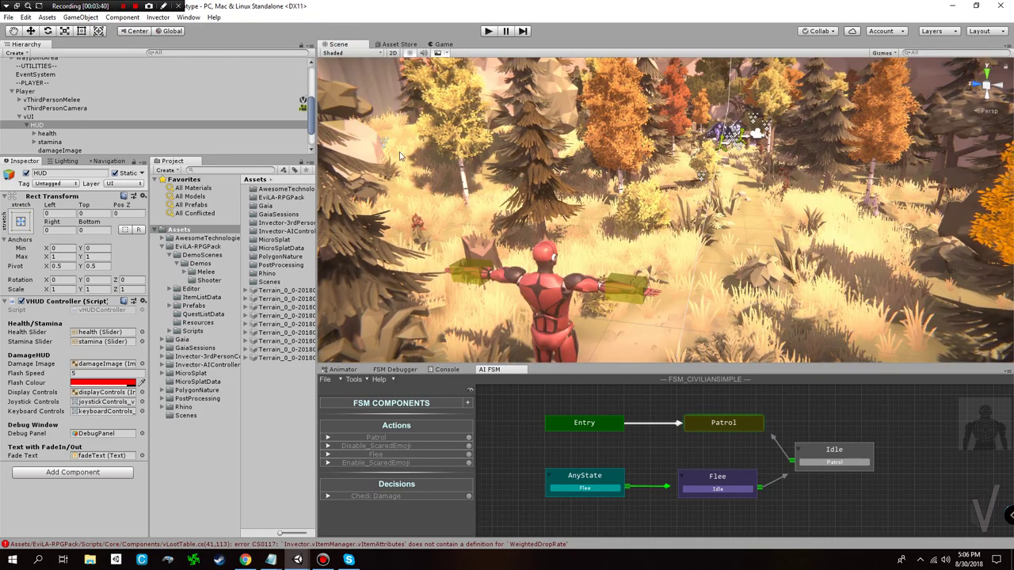
pyautogui.press('s')
pyautogui.moveTo(691, 236); pyautogui.dragTo(691, 268, button='right')
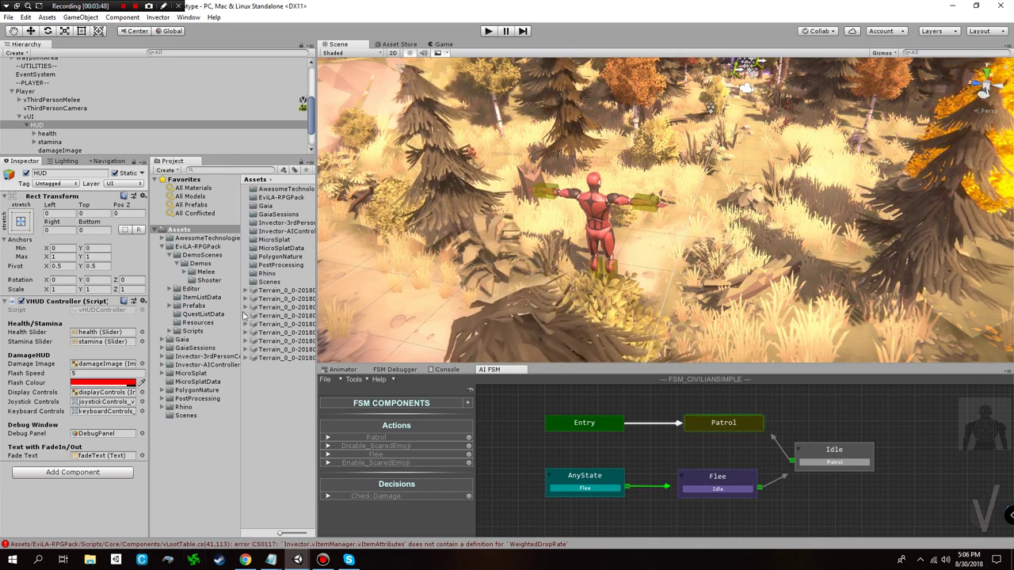
pyautogui.click(188, 18)
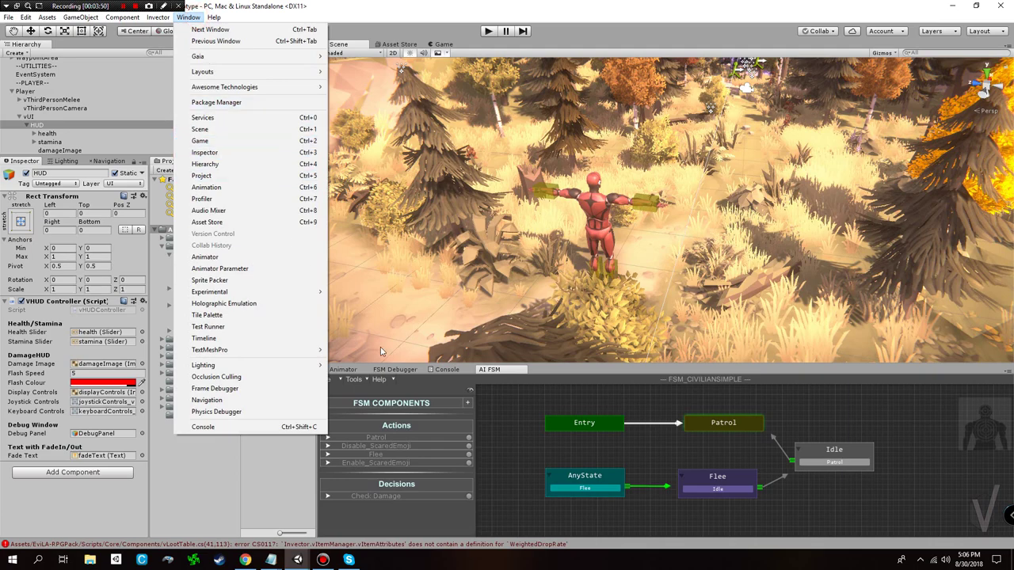
pyautogui.click(214, 427)
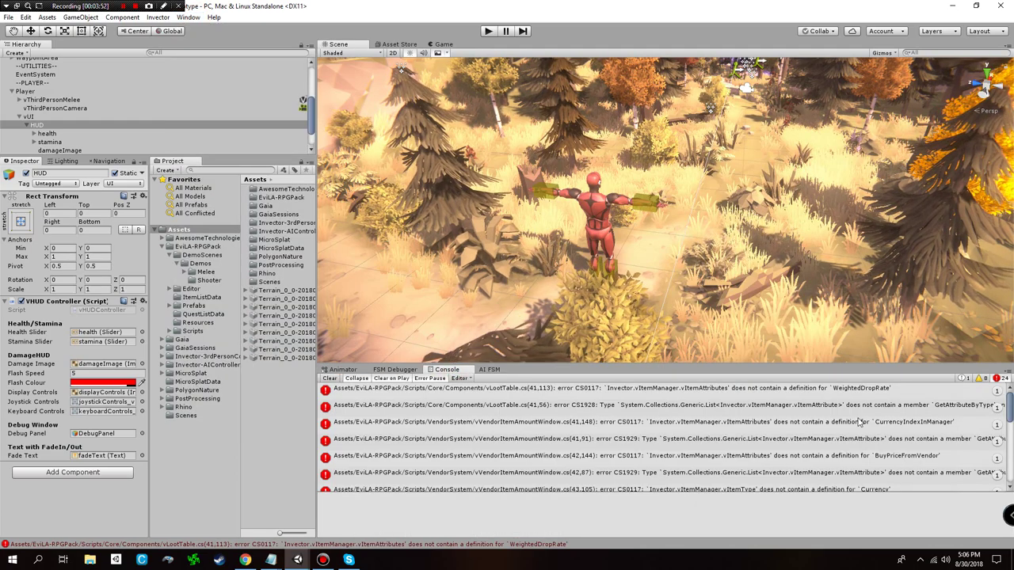
pyautogui.scroll(-10, 859, 435)
pyautogui.scroll(6, 836, 462)
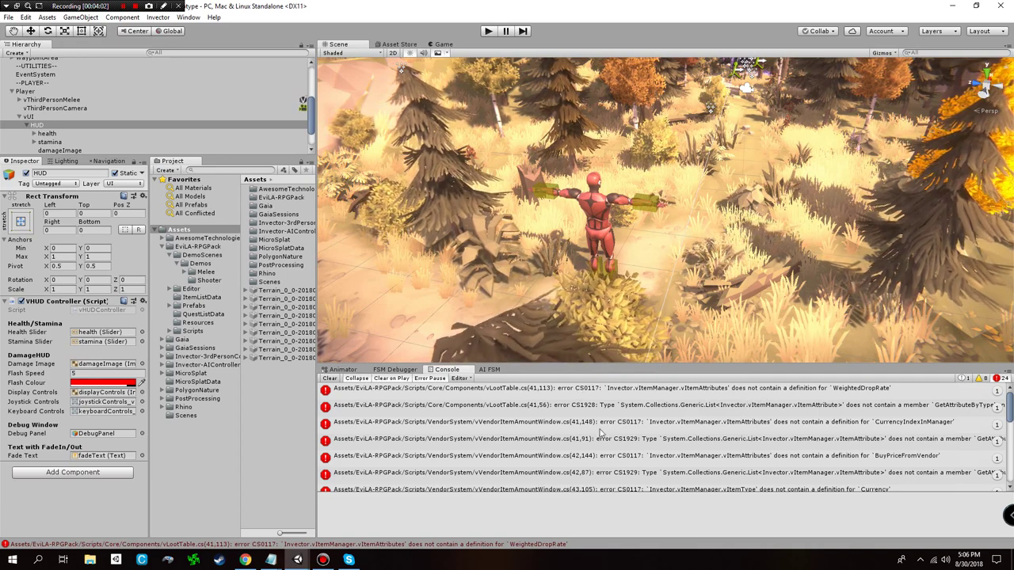
# - Open the Resources folder of EviLA-RPGPack, widen the project area and select the CurrencyEnumsList asset
pyautogui.click(200, 246)
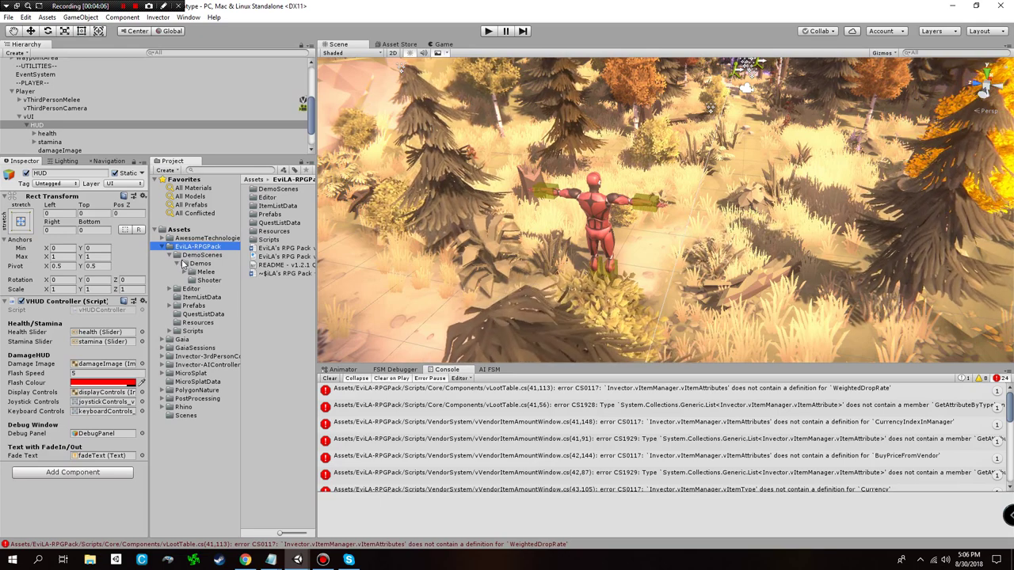
pyautogui.click(174, 262)
pyautogui.click(169, 255)
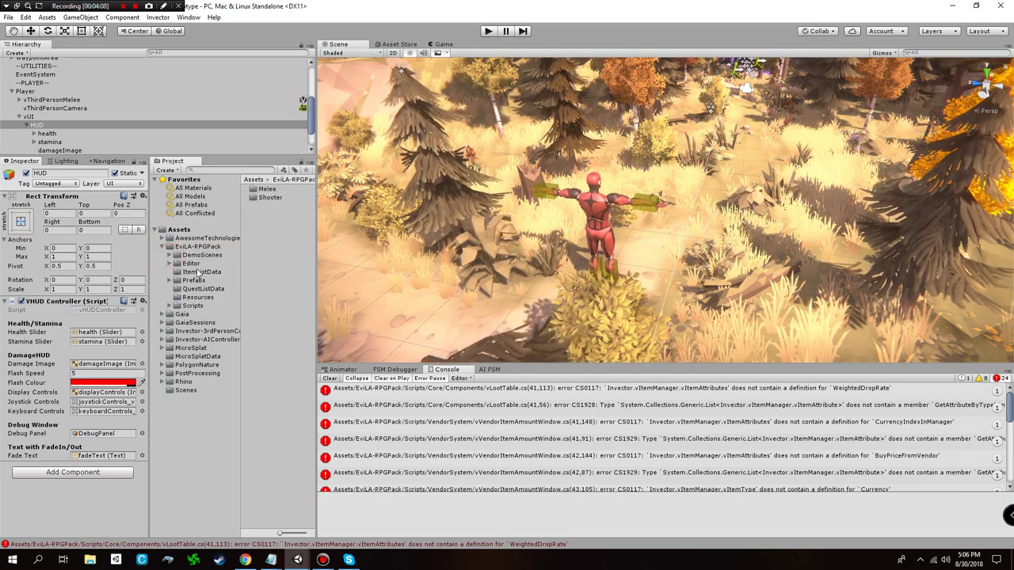
pyautogui.click(198, 297)
pyautogui.moveTo(318, 238); pyautogui.dragTo(348, 234)
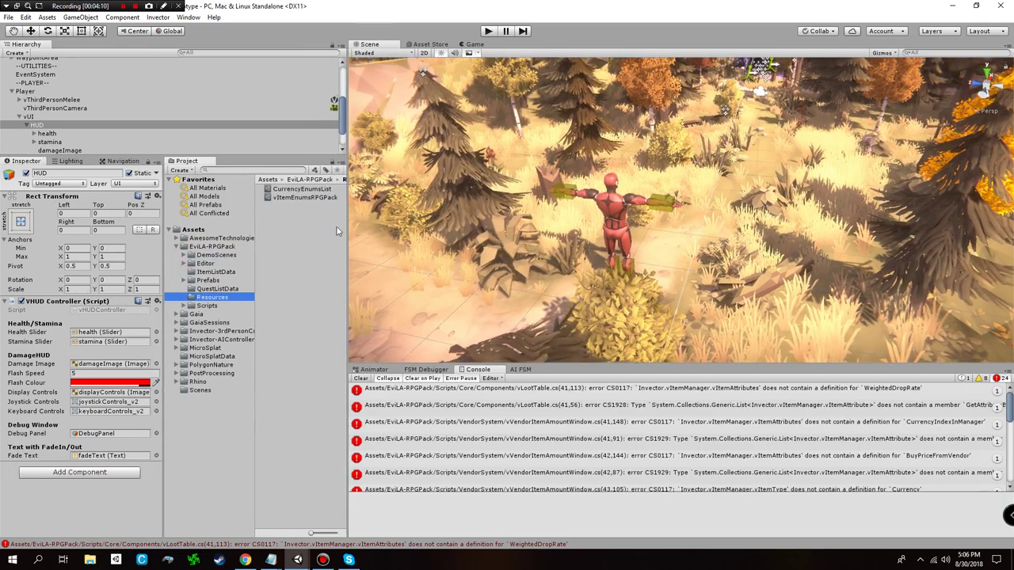
pyautogui.click(311, 190)
pyautogui.click(320, 197)
pyautogui.click(316, 189)
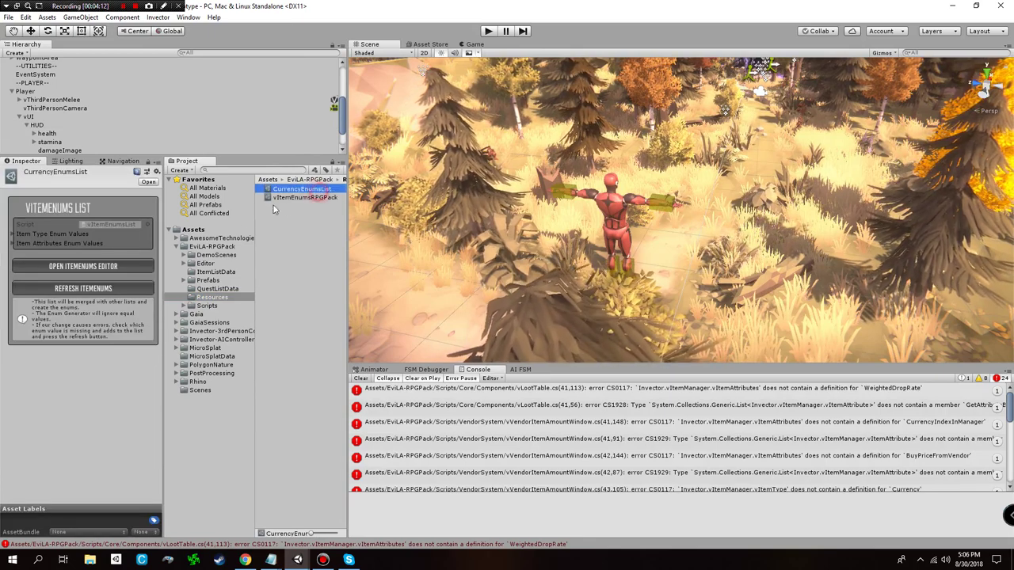
# - Refresh the item enums from CurrencyEnumsList, inspecting the vLootTable error, to regenerate the missing enum values
pyautogui.click(109, 288)
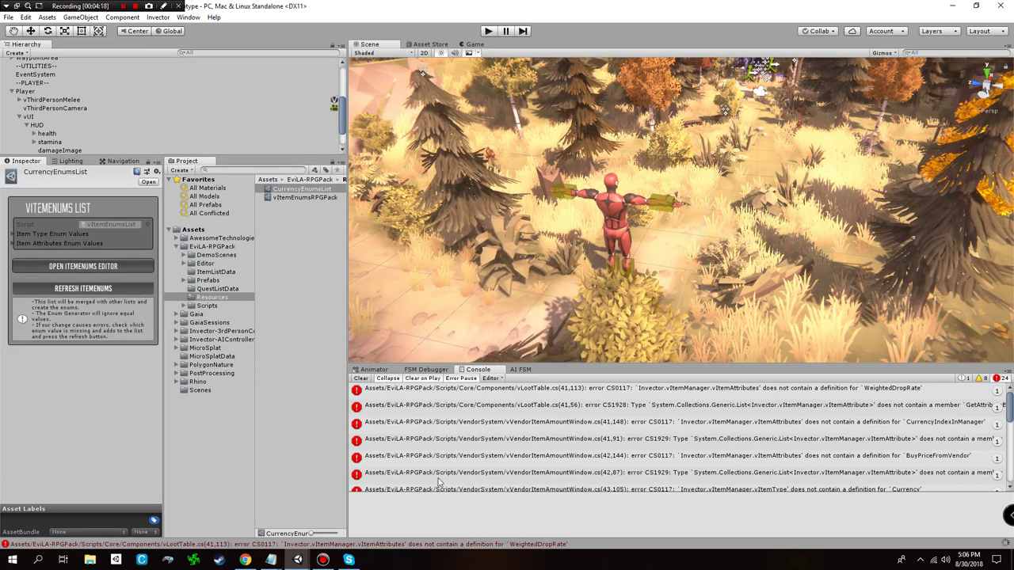
pyautogui.click(455, 391)
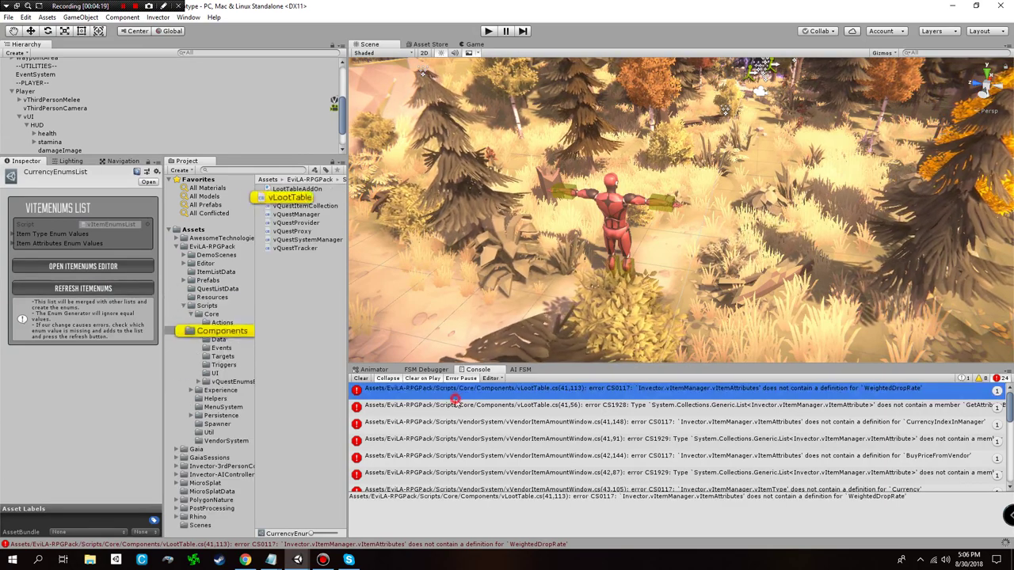
pyautogui.click(82, 290)
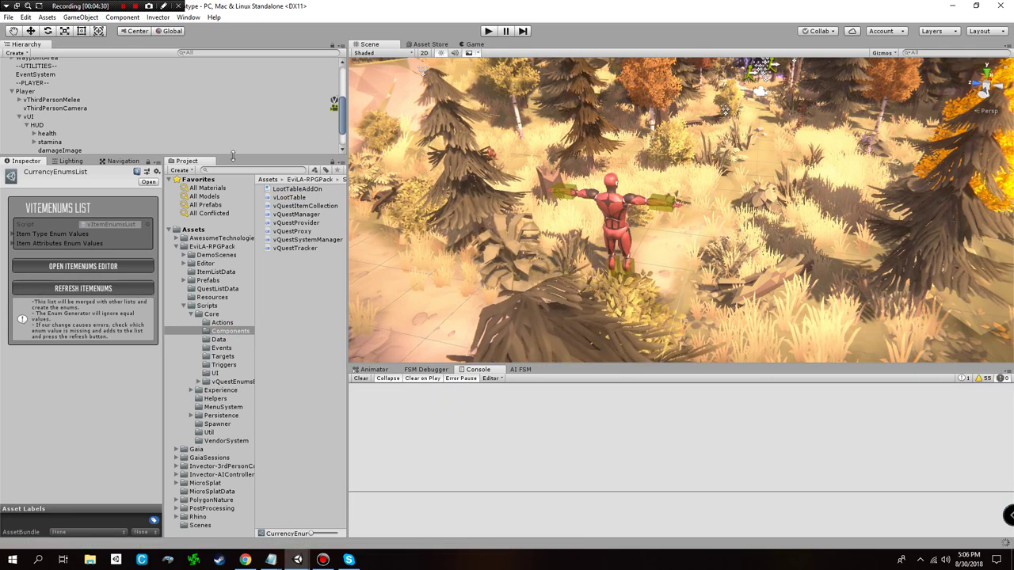
# - Collapse the Player group, select it and enlarge the Hierarchy area to show the full scene object list
pyautogui.click(12, 92)
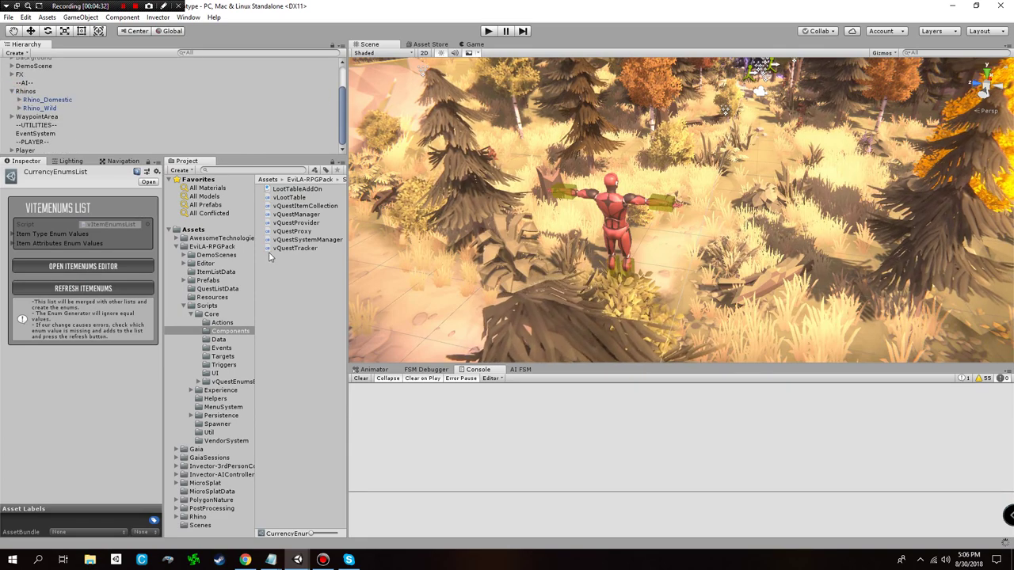
pyautogui.click(192, 315)
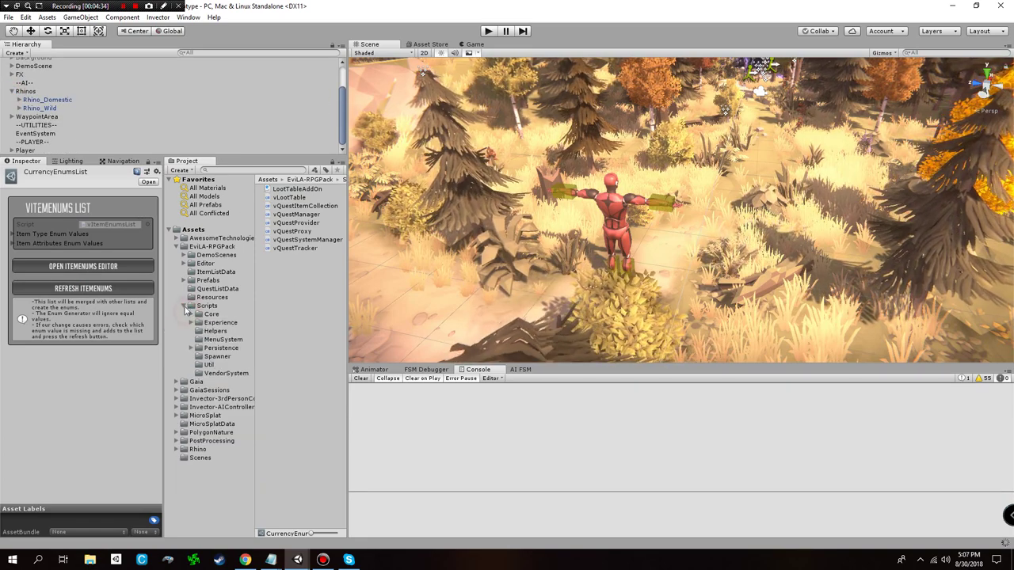
pyautogui.click(183, 306)
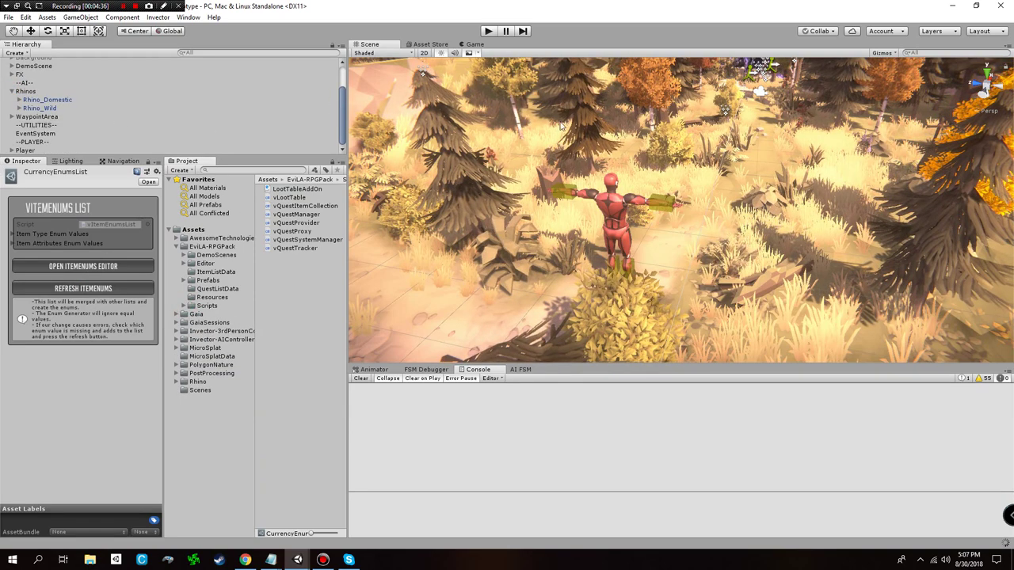
pyautogui.scroll(1, 38, 144)
pyautogui.scroll(-1, 38, 144)
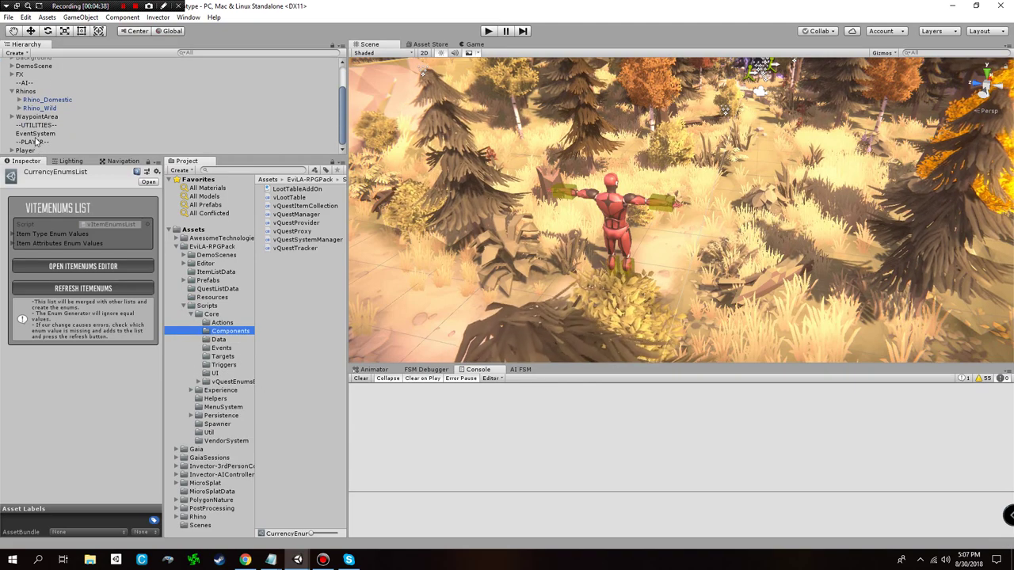
pyautogui.click(29, 151)
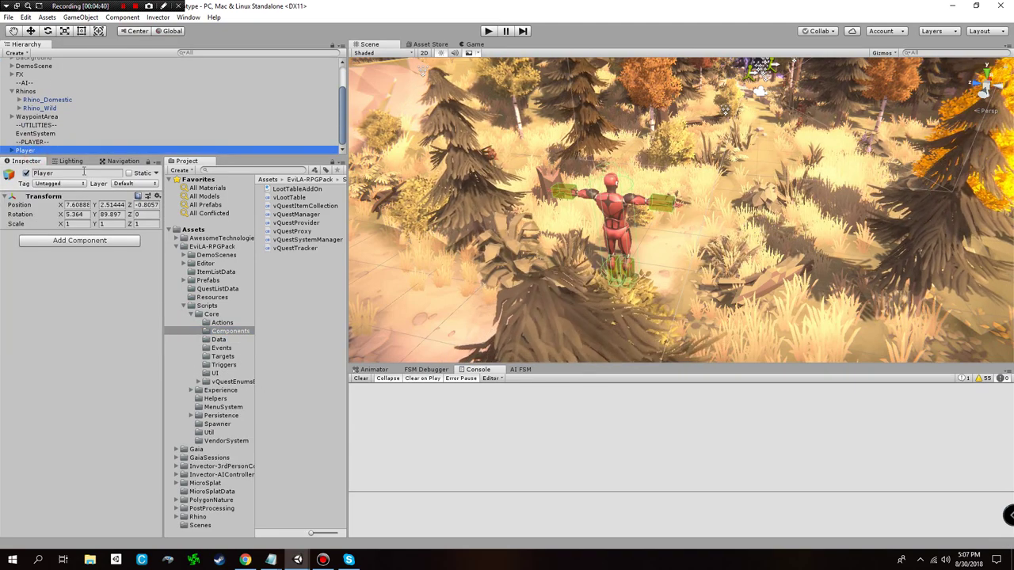
pyautogui.moveTo(84, 152); pyautogui.dragTo(71, 248)
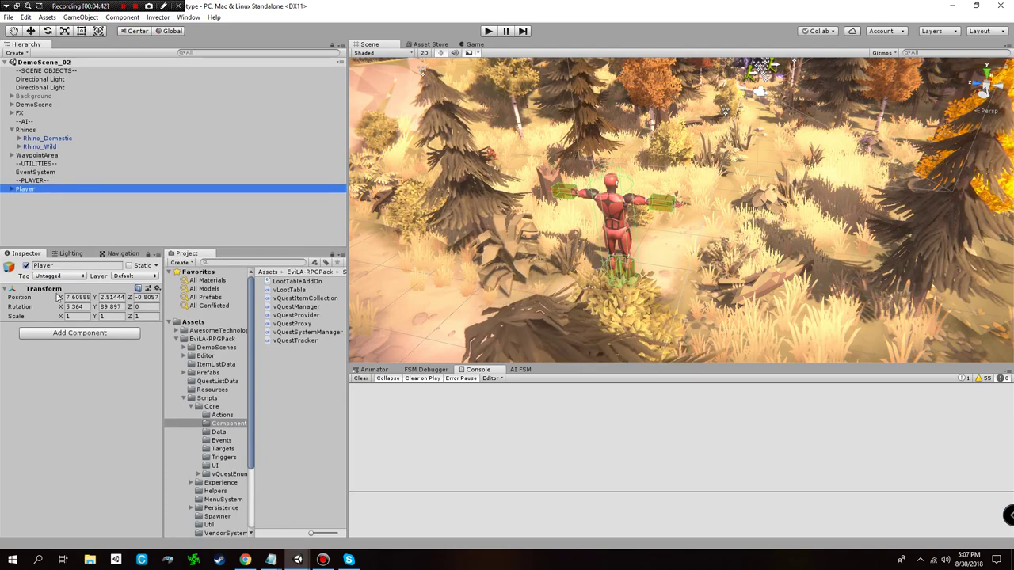
# - Expand Player, collapse its vUI child and review the components on vThirdPersonMelee
pyautogui.click(11, 188)
pyautogui.click(51, 198)
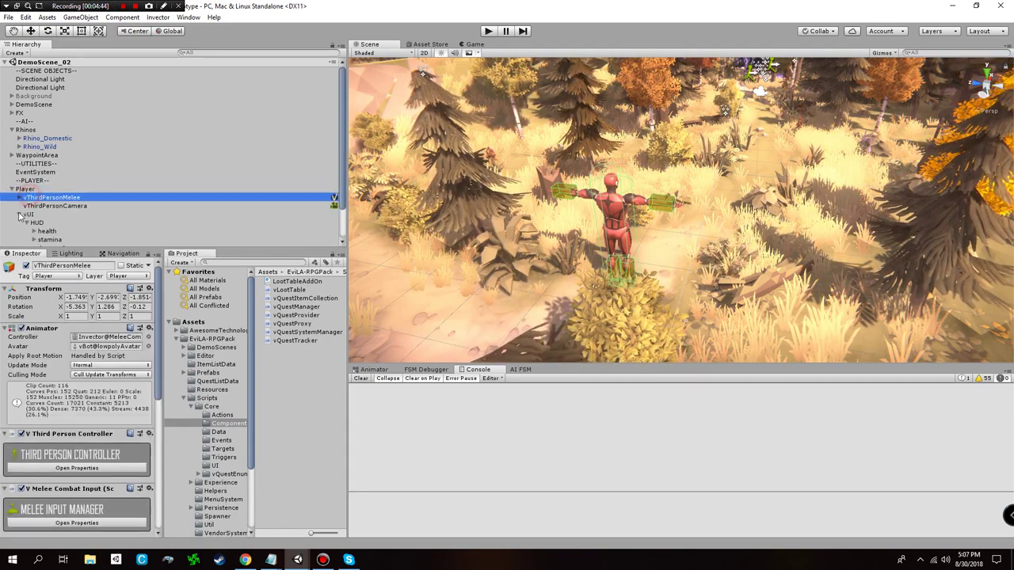
pyautogui.click(18, 215)
pyautogui.click(19, 215)
pyautogui.scroll(-5, 57, 420)
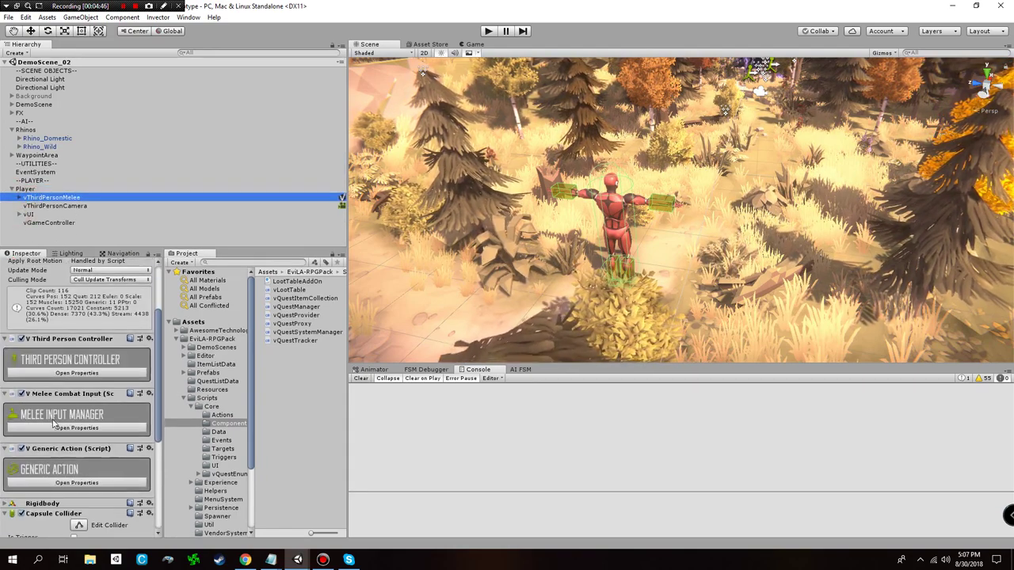
pyautogui.scroll(-3, 58, 420)
pyautogui.scroll(10, 93, 329)
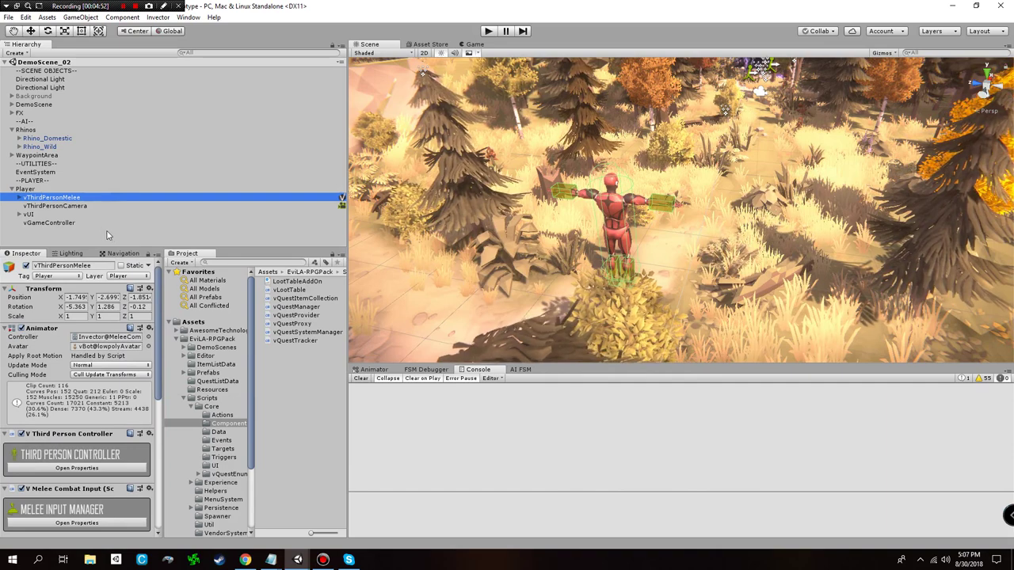
# - Expand vUI under Player and collapse its HUD child
pyautogui.click(30, 215)
pyautogui.click(19, 215)
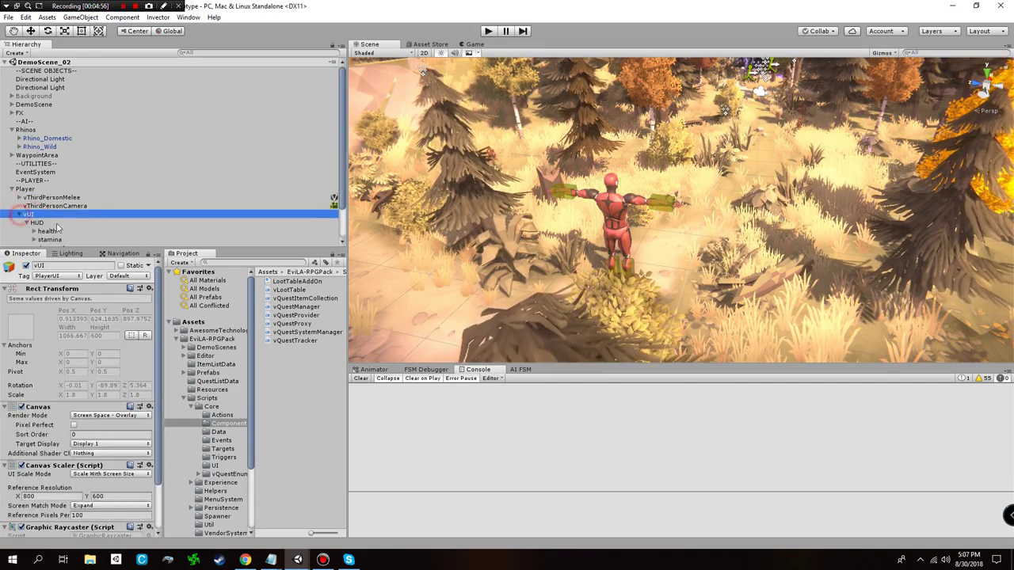
pyautogui.click(28, 223)
pyautogui.click(26, 224)
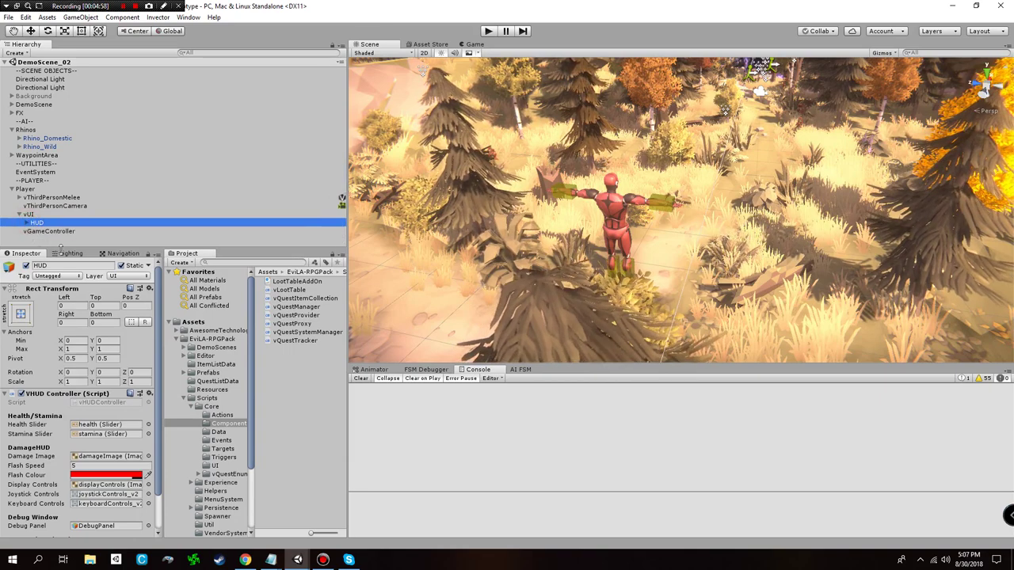
# - Place the UI prefab from EviLA-RPGPack's Prefabs folder under Player, just above vUI
pyautogui.click(300, 272)
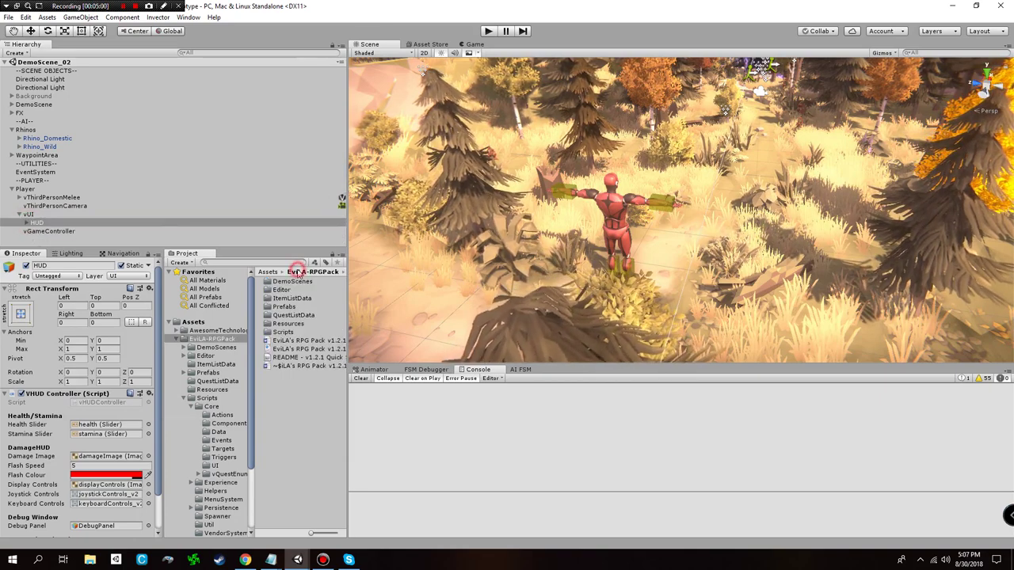
pyautogui.doubleClick(283, 308)
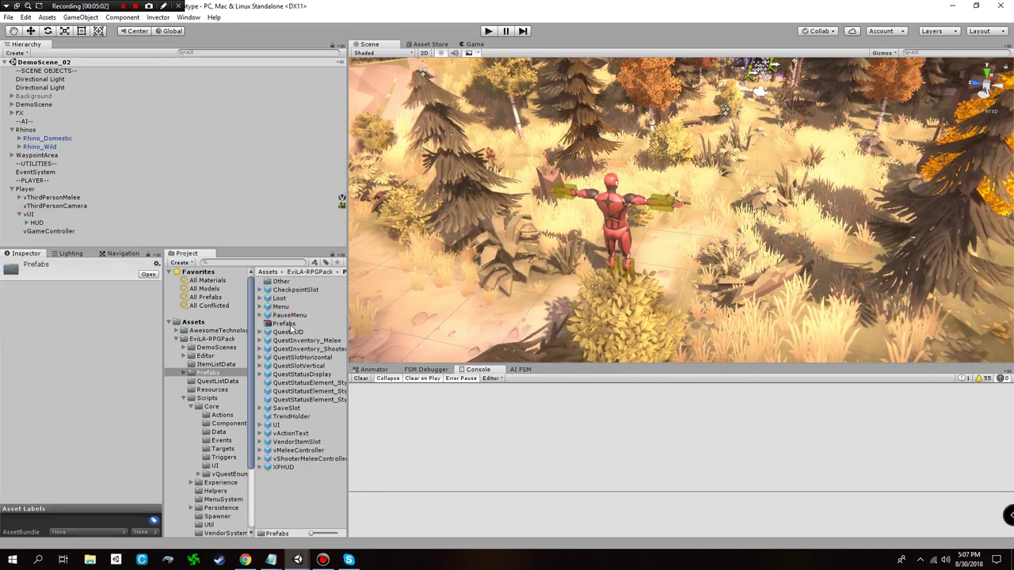
pyautogui.moveTo(273, 425); pyautogui.dragTo(50, 219)
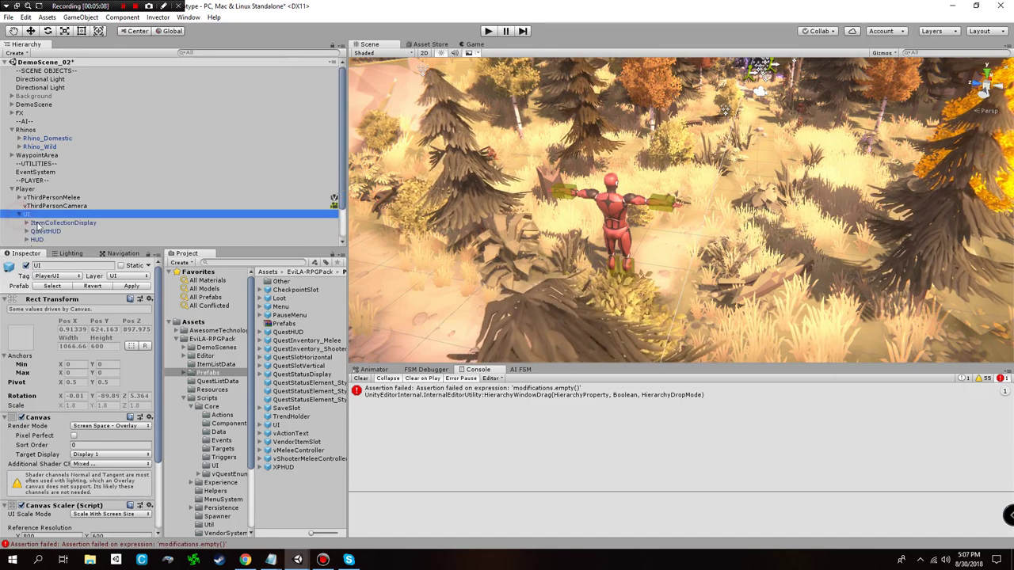
# - Copy ItemCollectionDisplay and QuestHUD from the UI prefab instance and place the copies inside vUI
pyautogui.click(19, 215)
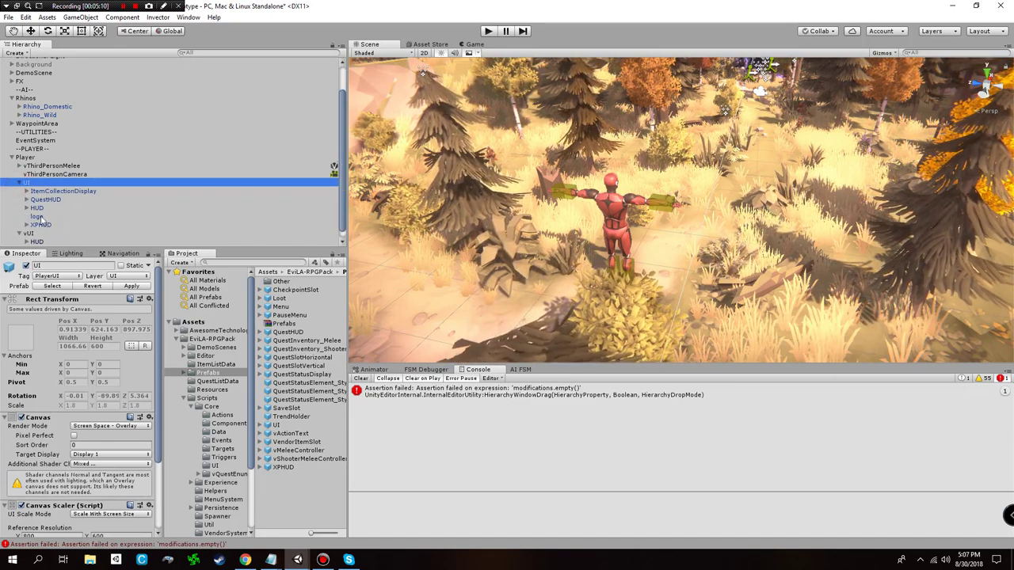
pyautogui.scroll(-1, 59, 236)
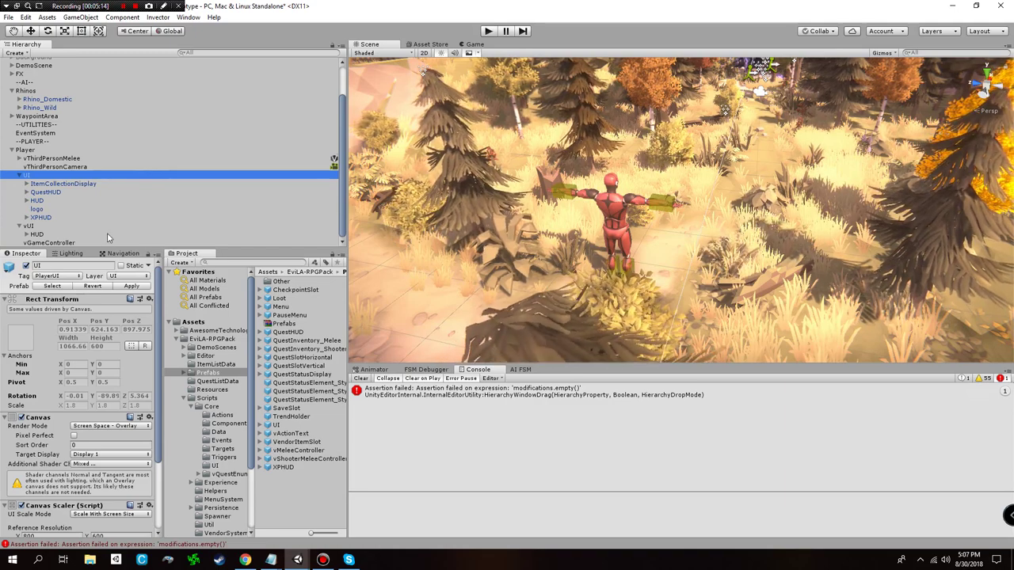
pyautogui.click(45, 217)
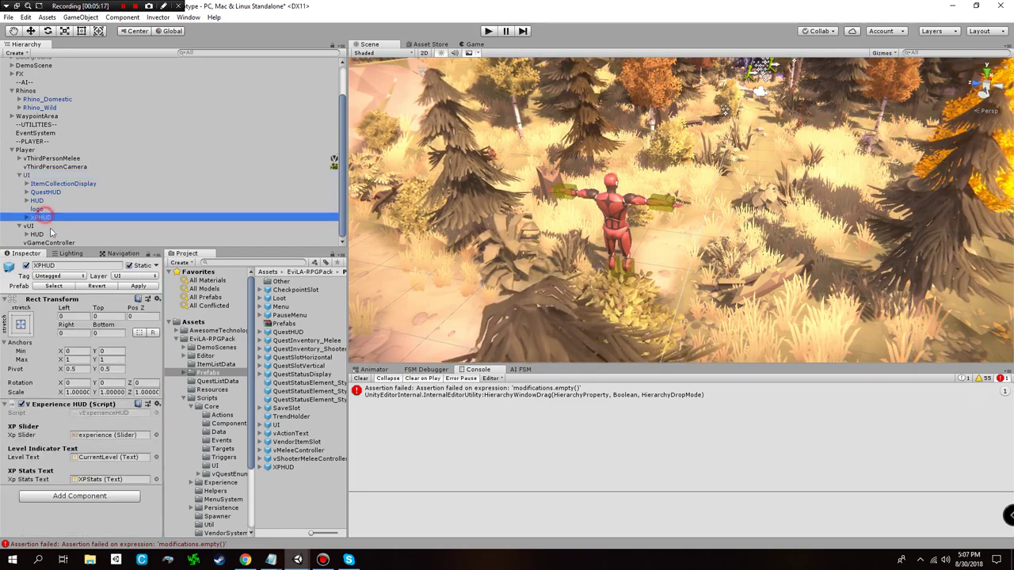
pyautogui.click(46, 184)
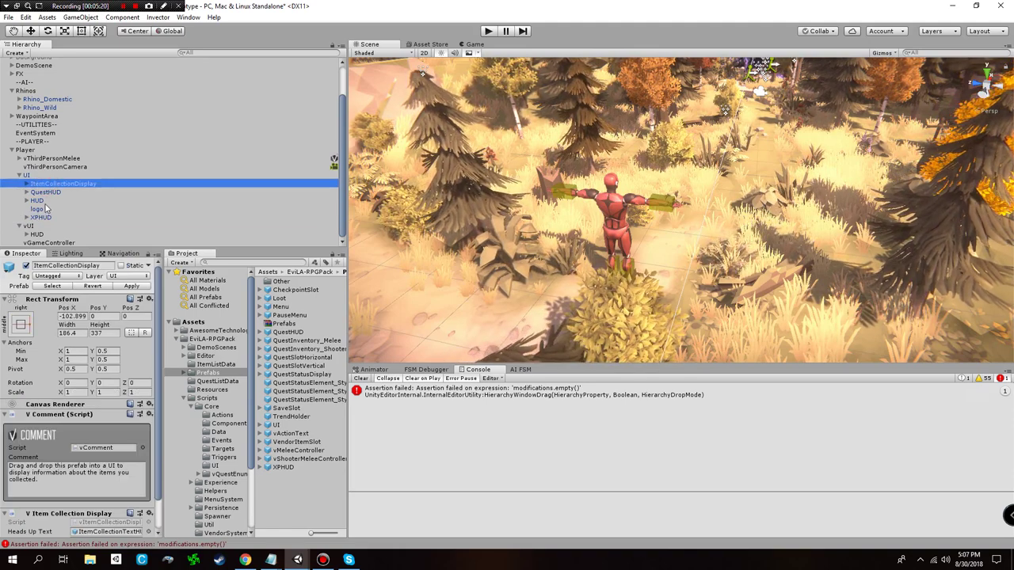
pyautogui.keyDown('ctrl'); pyautogui.click(33, 193); pyautogui.keyUp('ctrl')
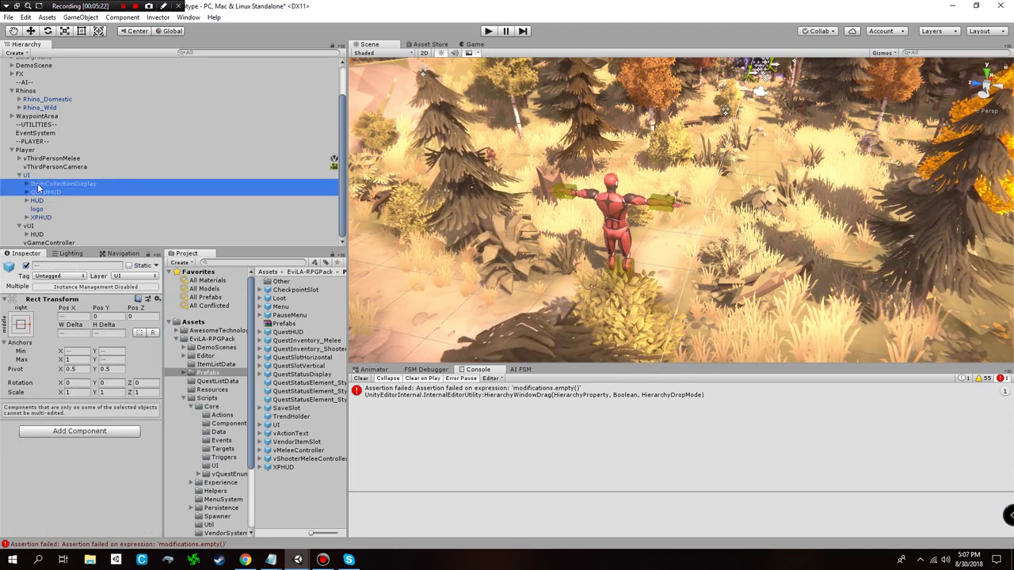
pyautogui.click(31, 226)
pyautogui.hotkey('ctrl', 'v')
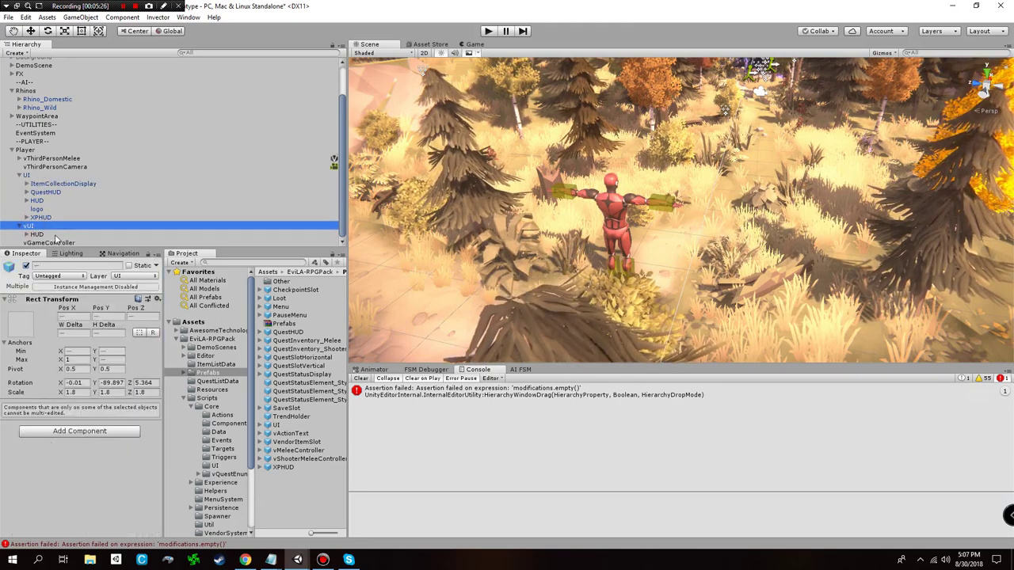
pyautogui.moveTo(31, 244); pyautogui.dragTo(33, 219)
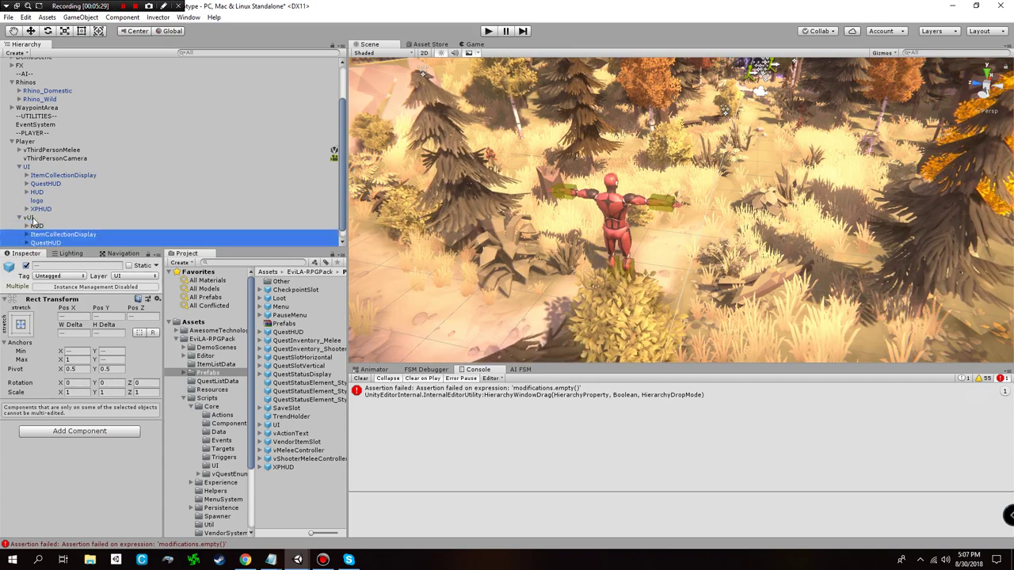
# - Delete the UI prefab instance from Player and check vUI and the Player object
pyautogui.click(28, 168)
pyautogui.press('Delete')
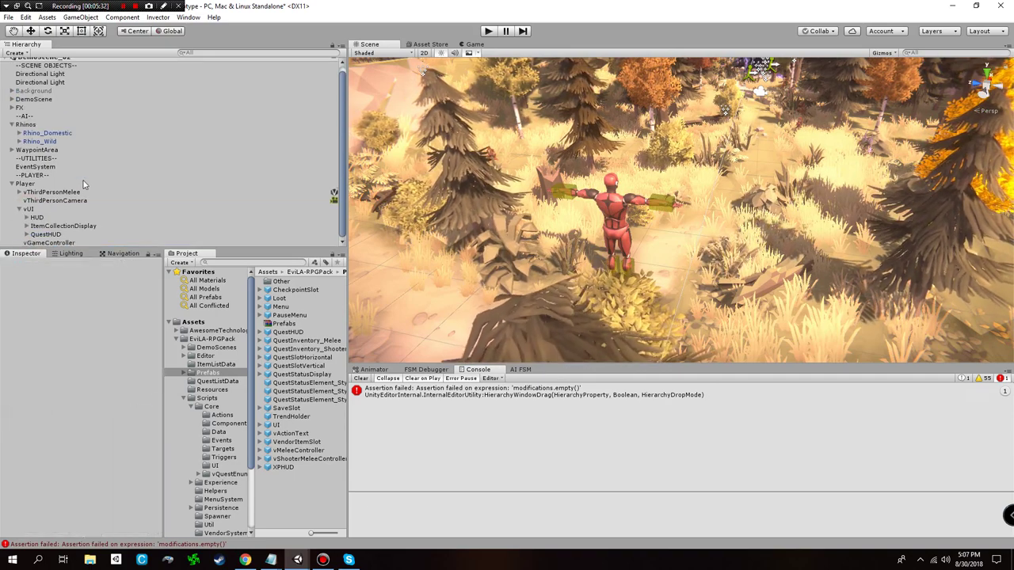
pyautogui.click(54, 208)
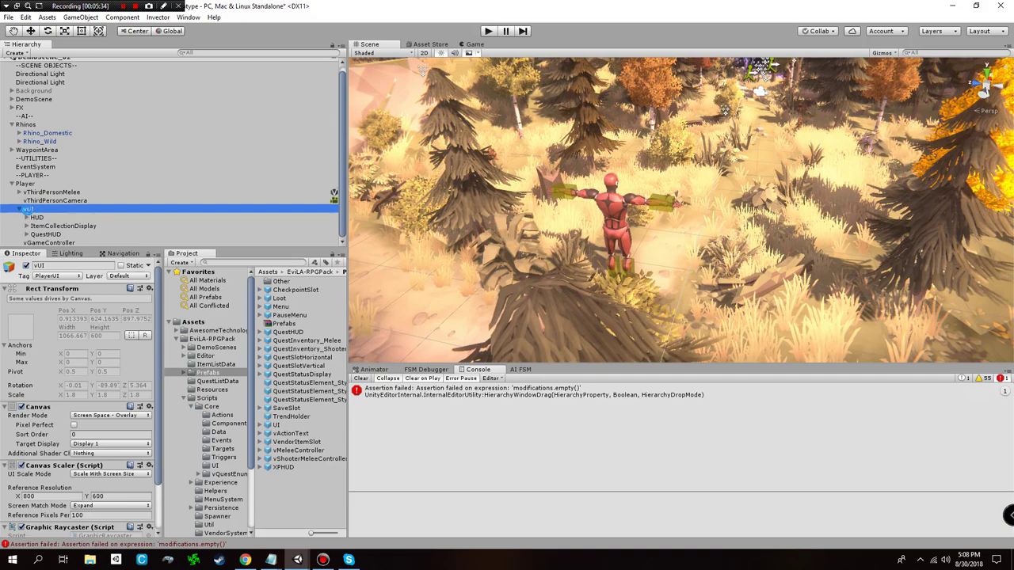
pyautogui.click(33, 184)
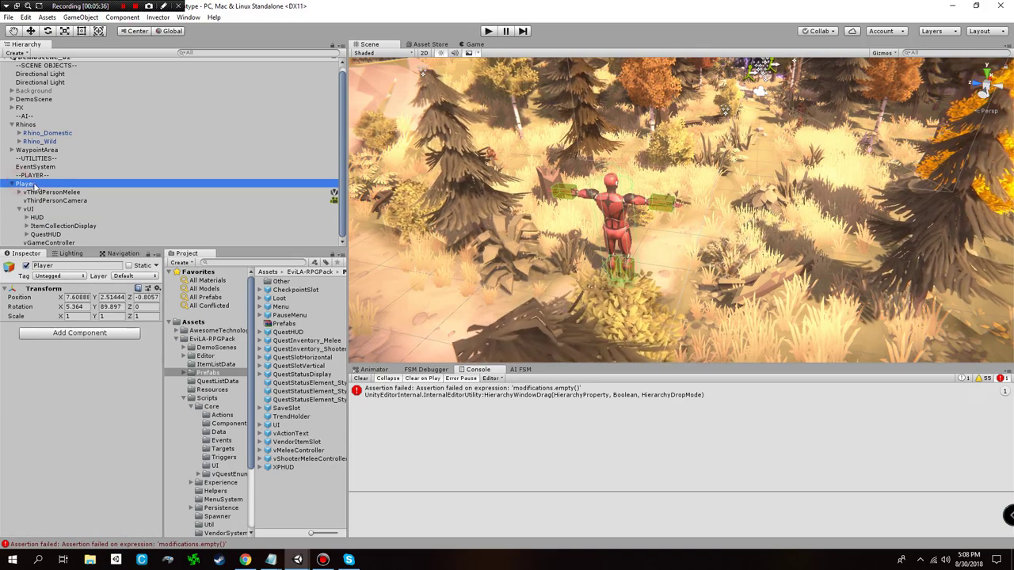
# - Add a V Item Manager component to vThirdPersonMelee, widening the Inspector area
pyautogui.doubleClick(52, 193)
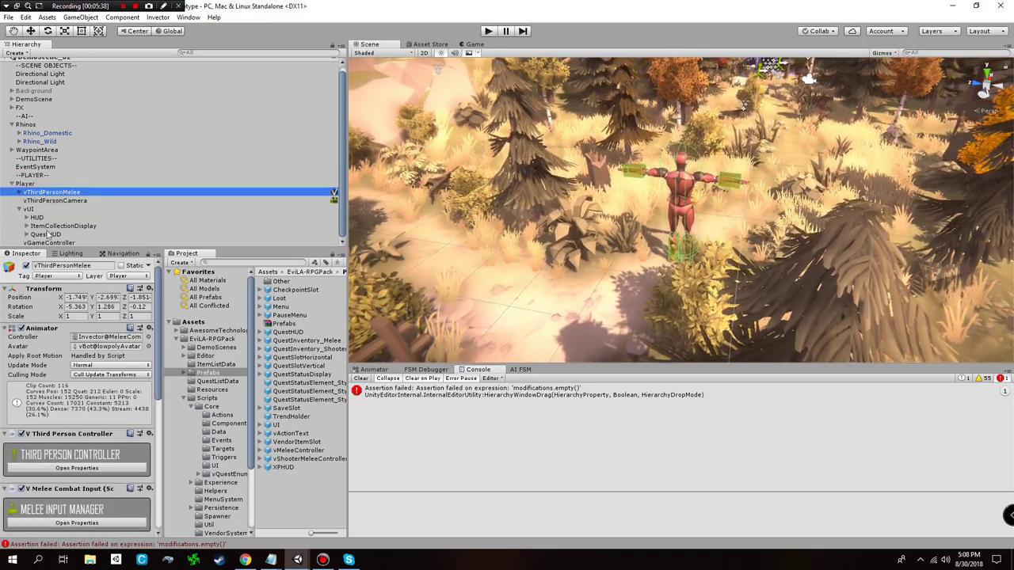
pyautogui.moveTo(163, 305); pyautogui.dragTo(185, 308)
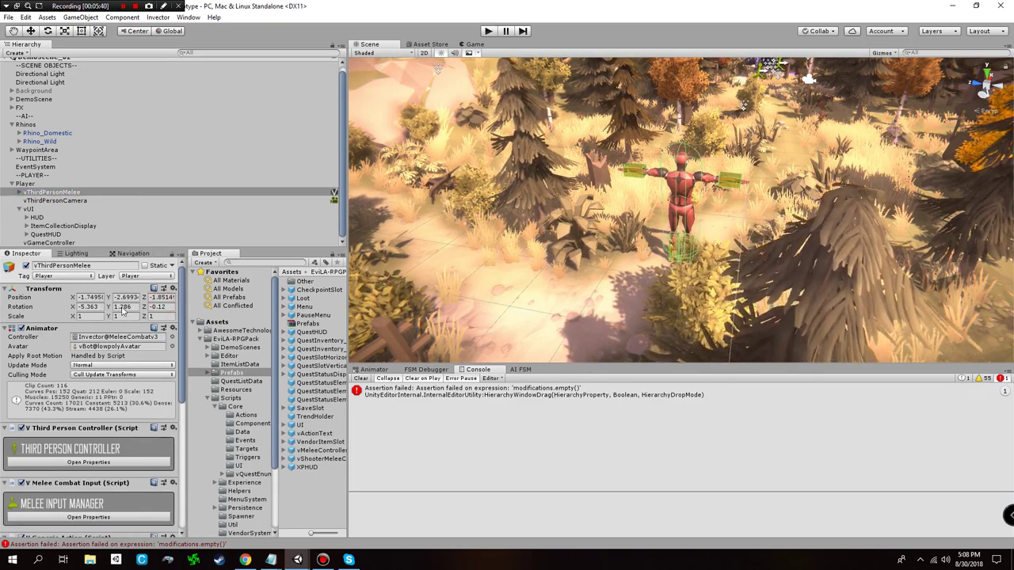
pyautogui.scroll(-5, 123, 309)
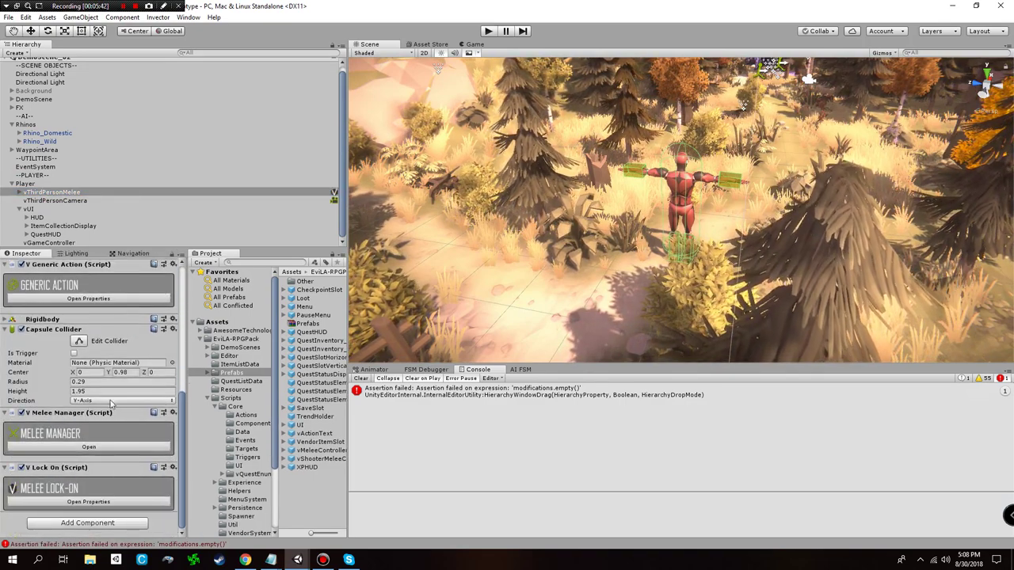
pyautogui.click(87, 524)
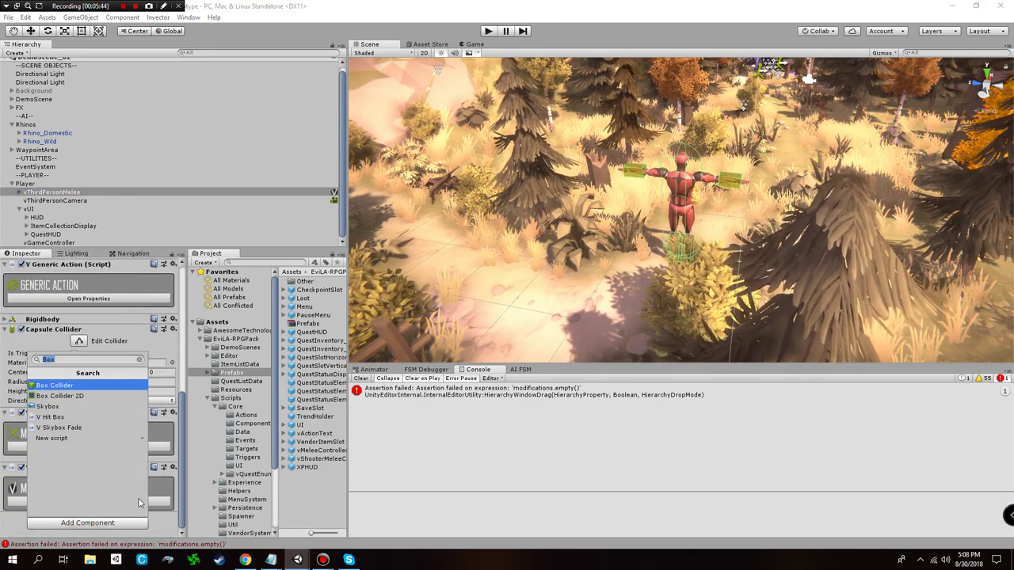
pyautogui.write('Item Manager')
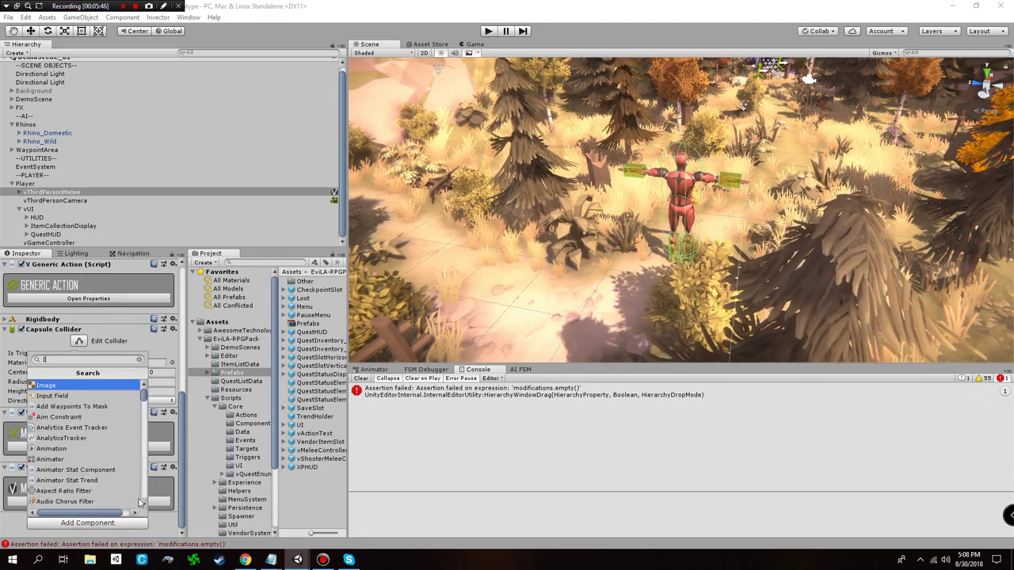
pyautogui.press('Down')
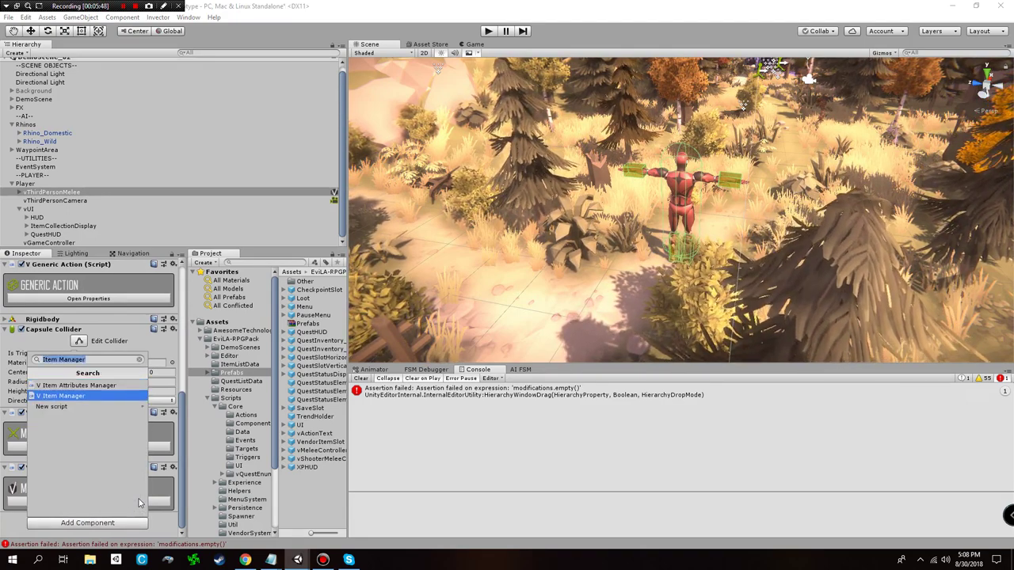
pyautogui.press('Return')
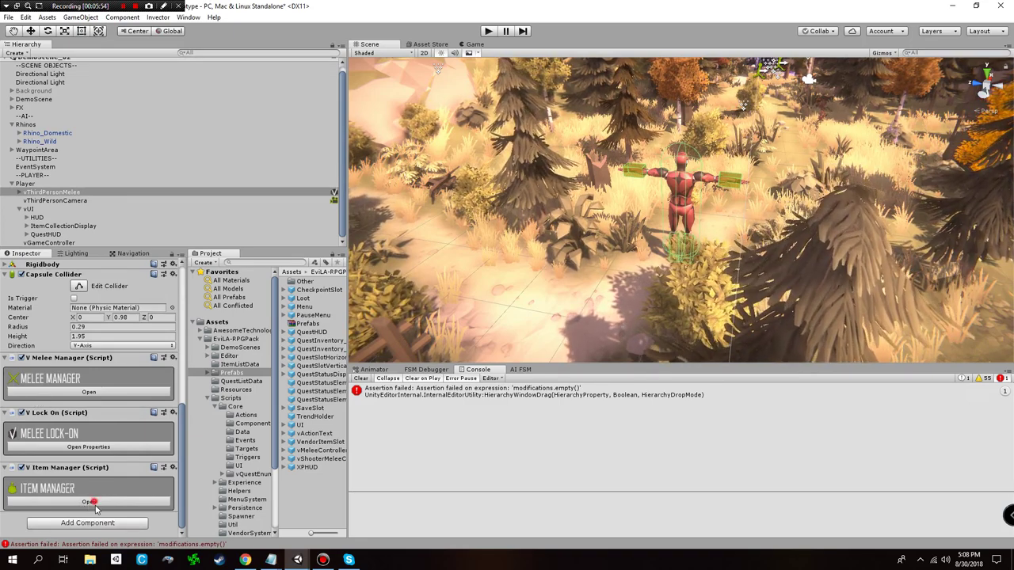
# - Replace the Item Manager's inventory prefab with the pack's QuestInventory prefab and collapse the component's properties
pyautogui.click(91, 503)
pyautogui.scroll(-3, 89, 469)
pyautogui.scroll(-1, 90, 467)
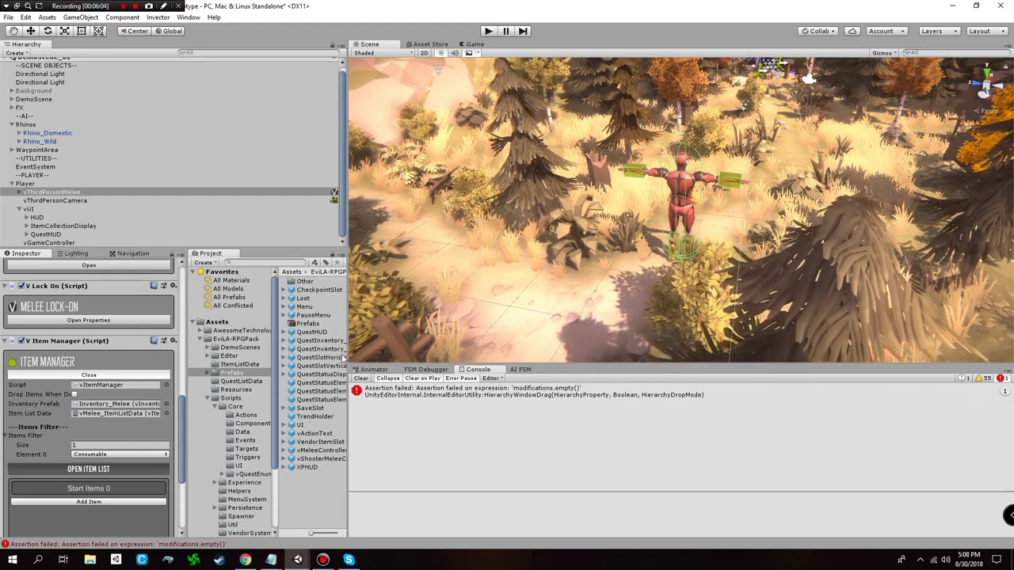
pyautogui.moveTo(349, 346); pyautogui.dragTo(435, 347)
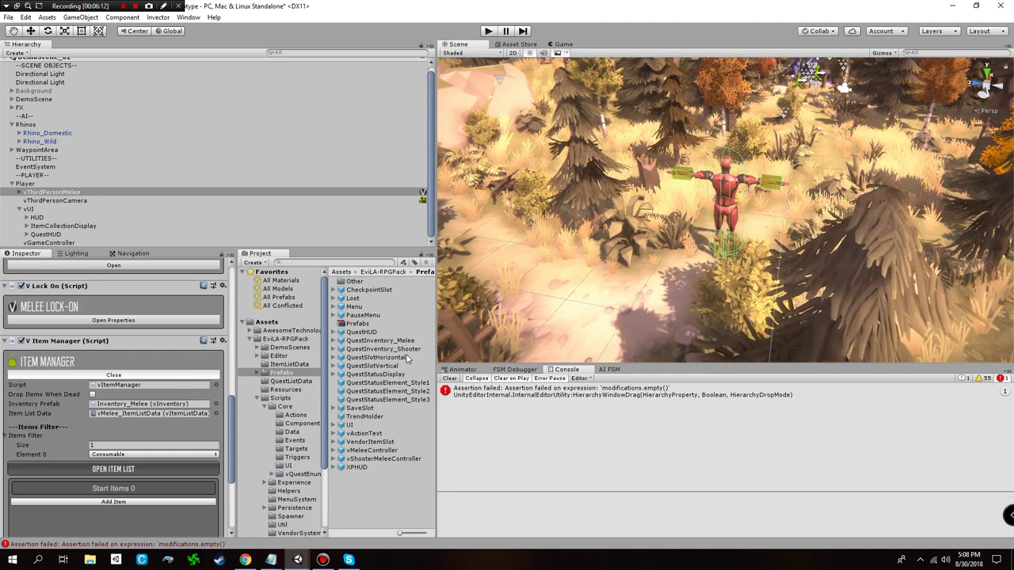
pyautogui.moveTo(386, 349); pyautogui.dragTo(135, 407)
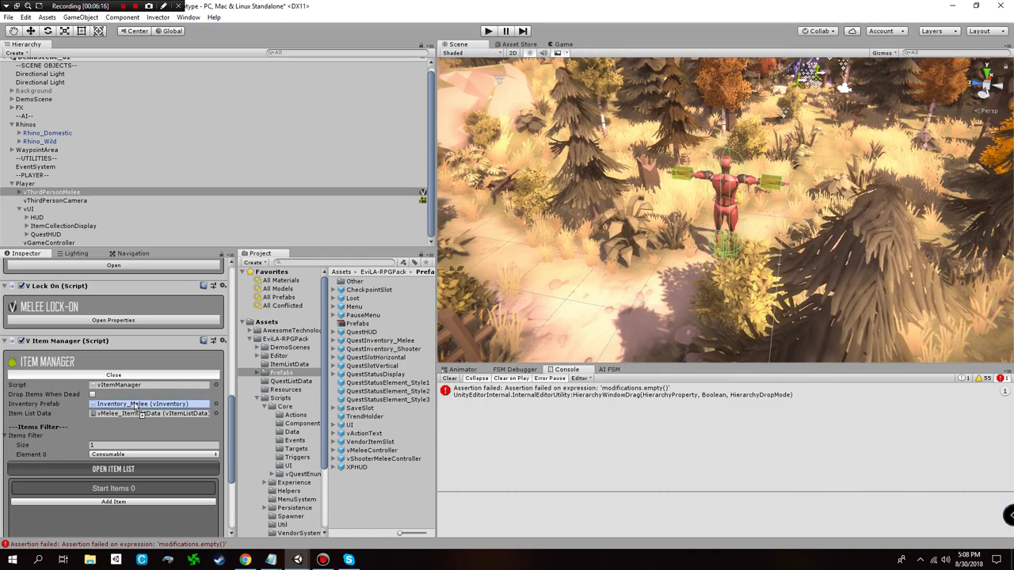
pyautogui.click(87, 376)
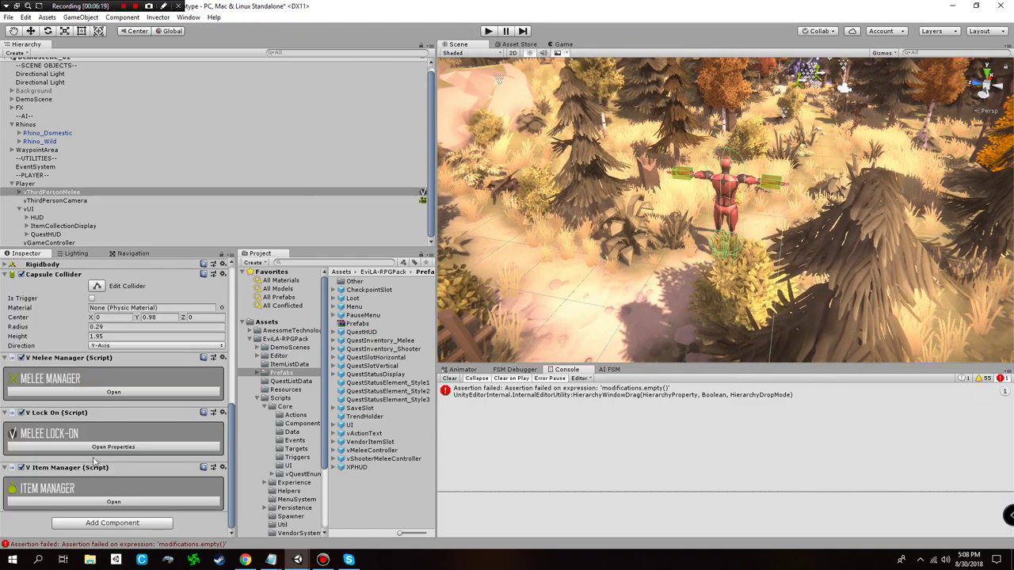
# - Add a V Quest Manager component to vThirdPersonMelee
pyautogui.click(91, 524)
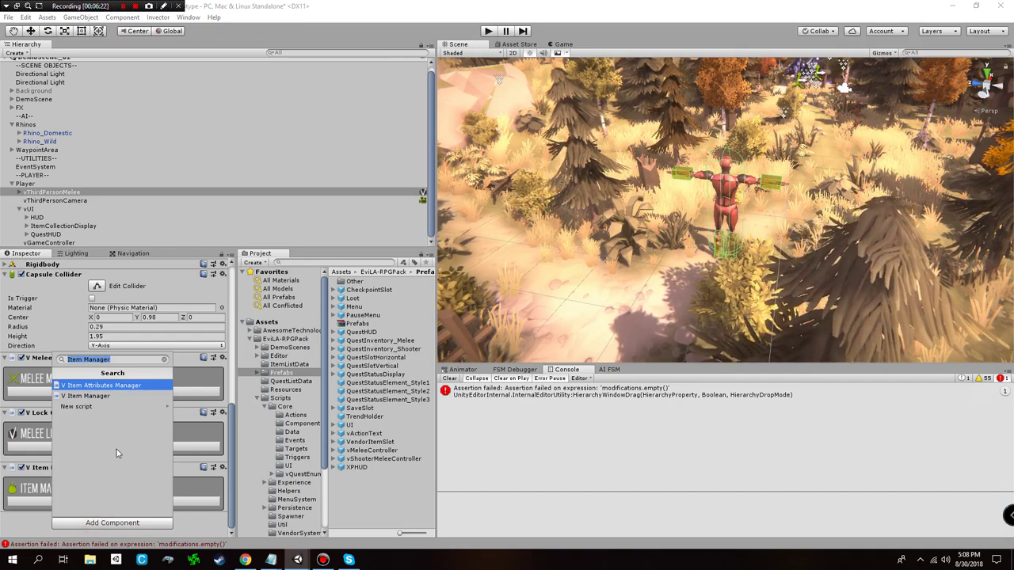
pyautogui.write('vQuest Manager')
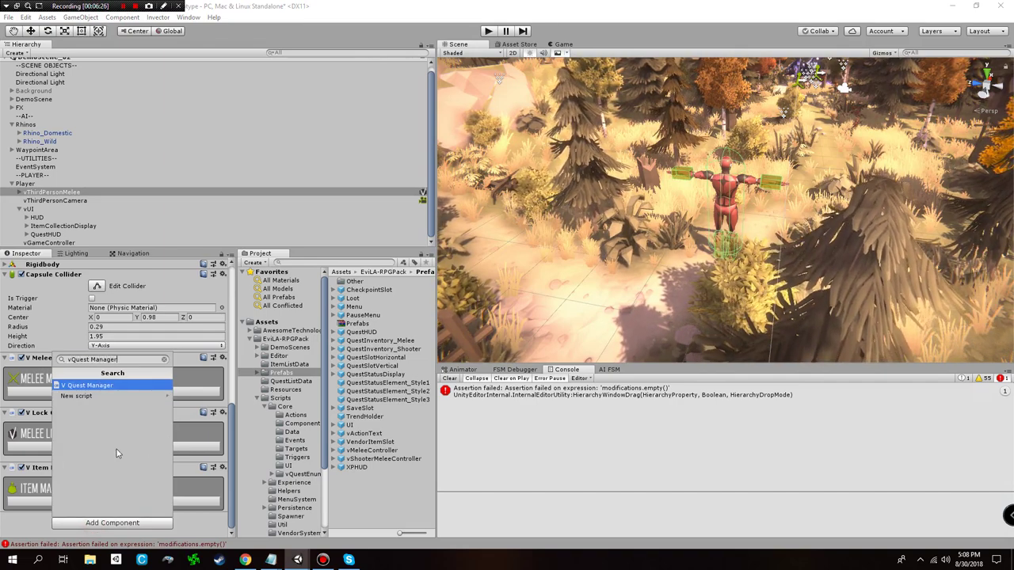
pyautogui.press('Return')
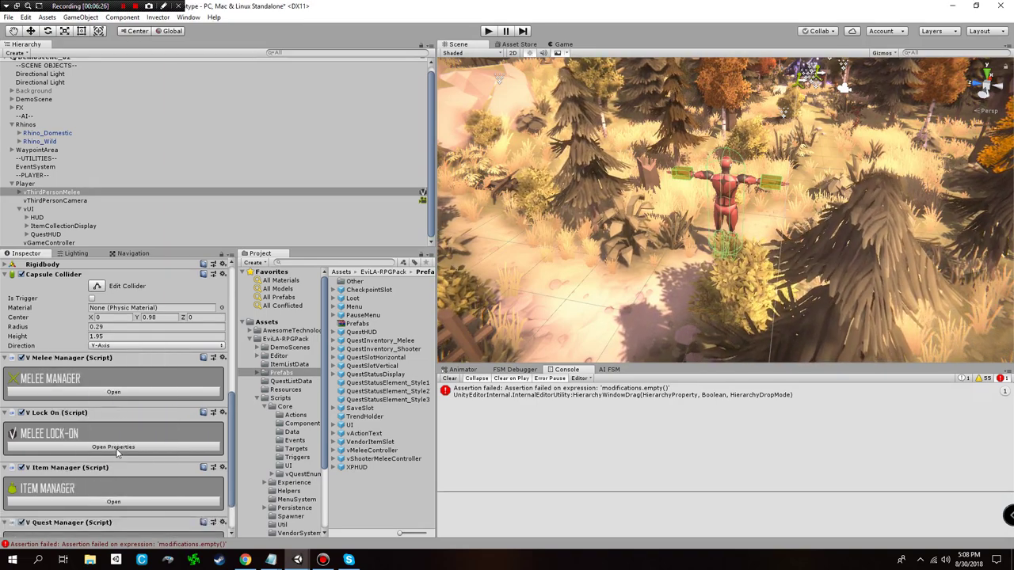
pyautogui.scroll(-2, 68, 408)
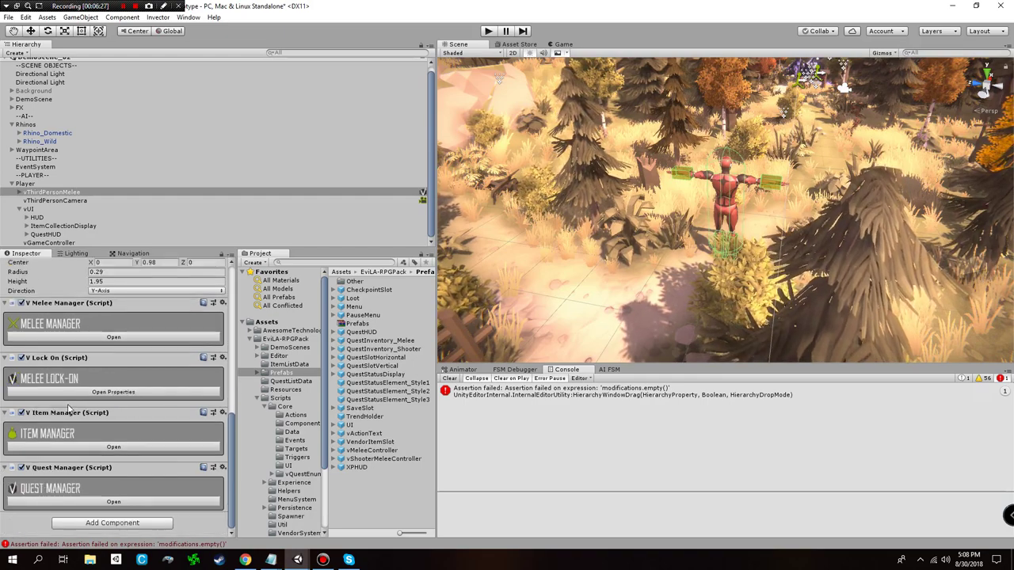
# - In the Quest Manager, assign vThirdPersonMelee's Item Manager and set QuestInventory_Melee as the inventory prefab
pyautogui.click(103, 501)
pyautogui.scroll(-2, 79, 396)
pyautogui.moveTo(53, 353); pyautogui.dragTo(111, 470)
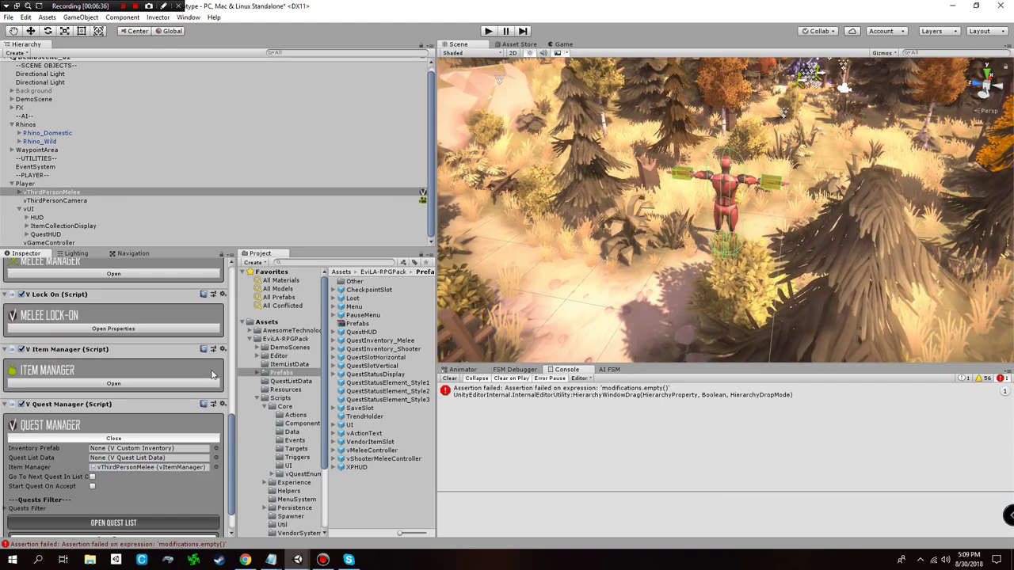
pyautogui.moveTo(361, 341); pyautogui.dragTo(124, 453)
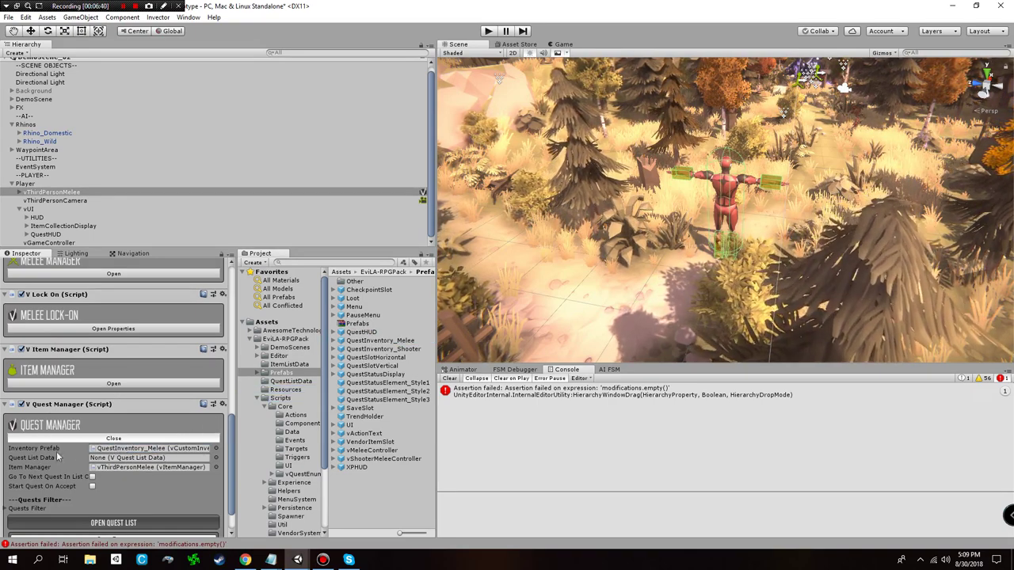
# - Collapse the Scripts and EviLA-RPGPack folders and open the project's Scenes folder
pyautogui.click(121, 459)
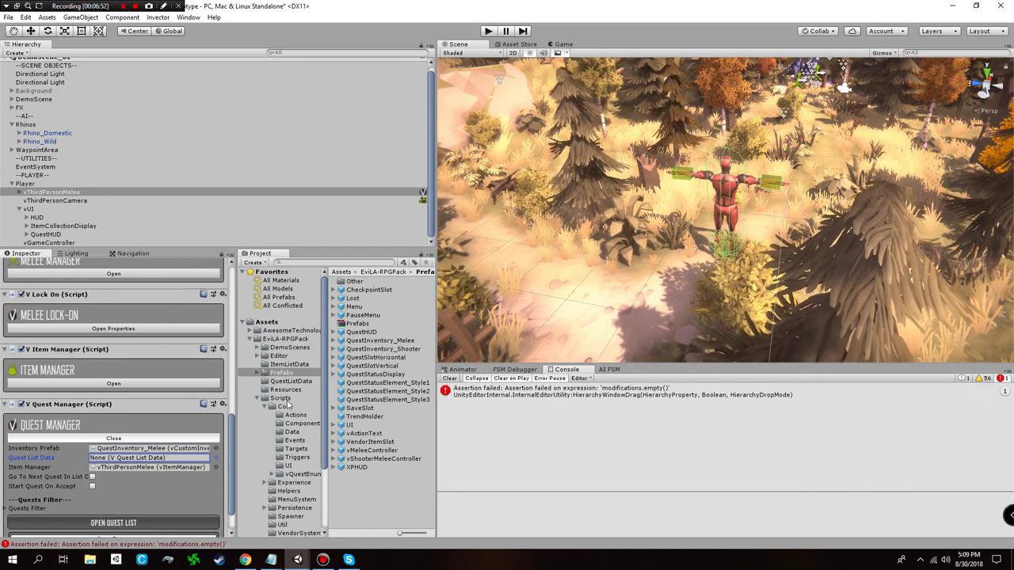
pyautogui.click(257, 398)
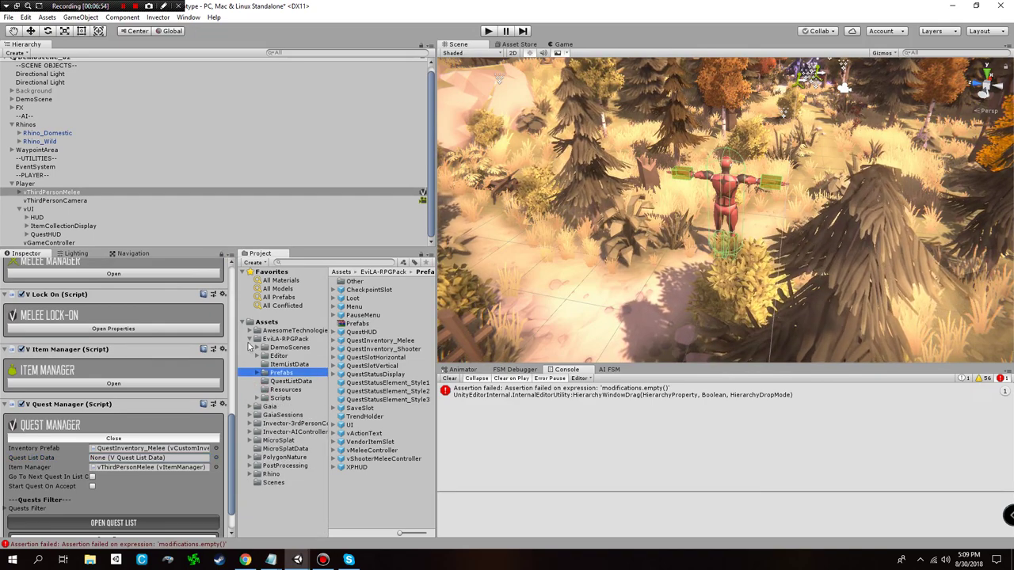
pyautogui.click(248, 339)
pyautogui.click(273, 423)
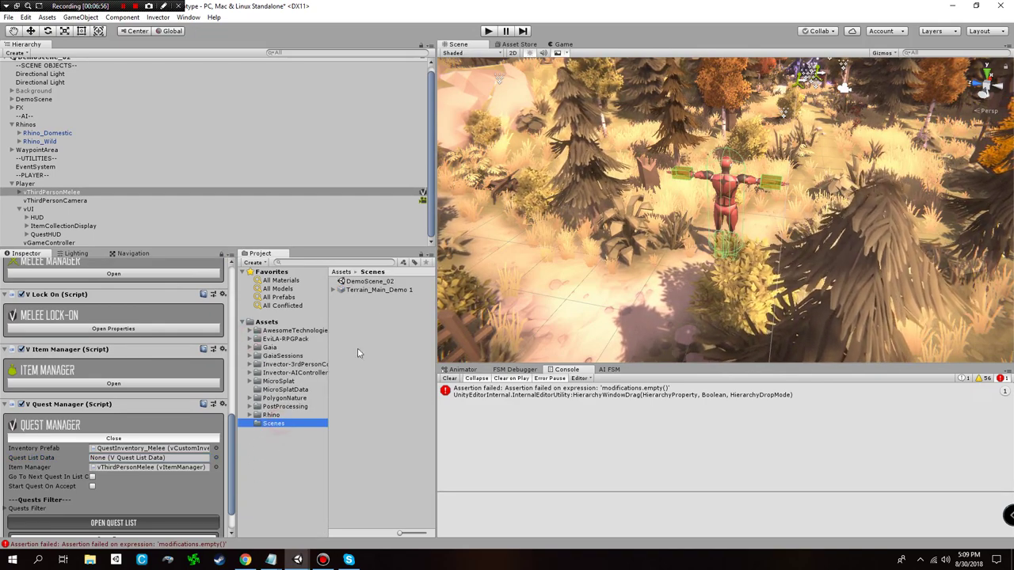
pyautogui.rightClick(364, 300)
pyautogui.click(350, 299)
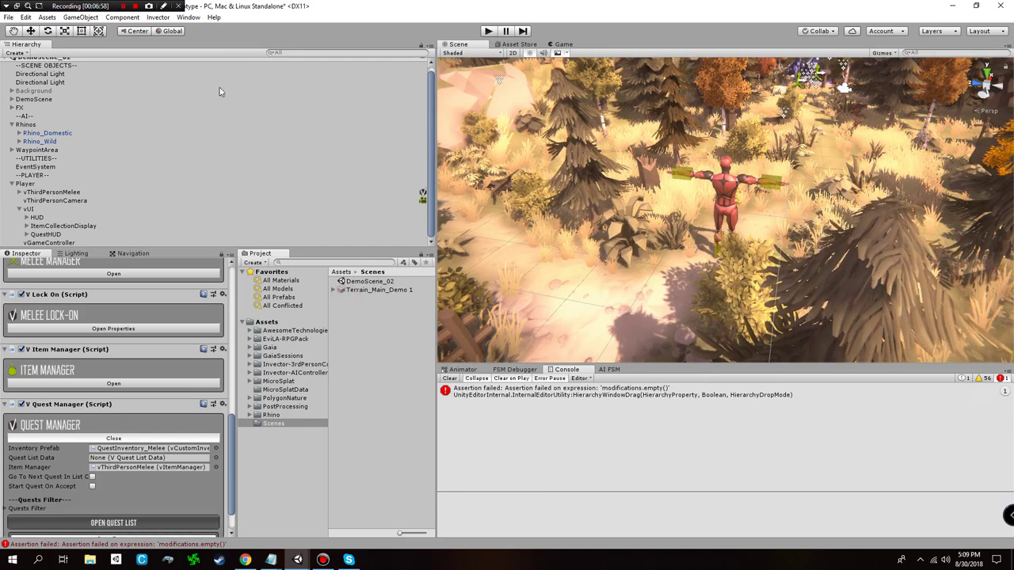
# - Create a new QuestListData asset through Invector's quest tools and move it from Assets into the Scenes folder
pyautogui.click(159, 19)
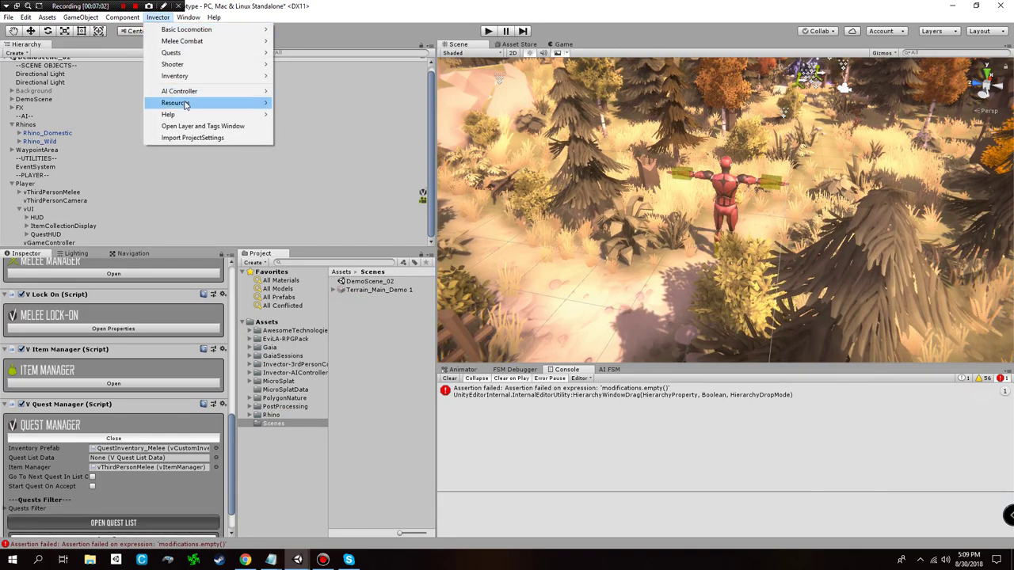
pyautogui.moveTo(198, 51)
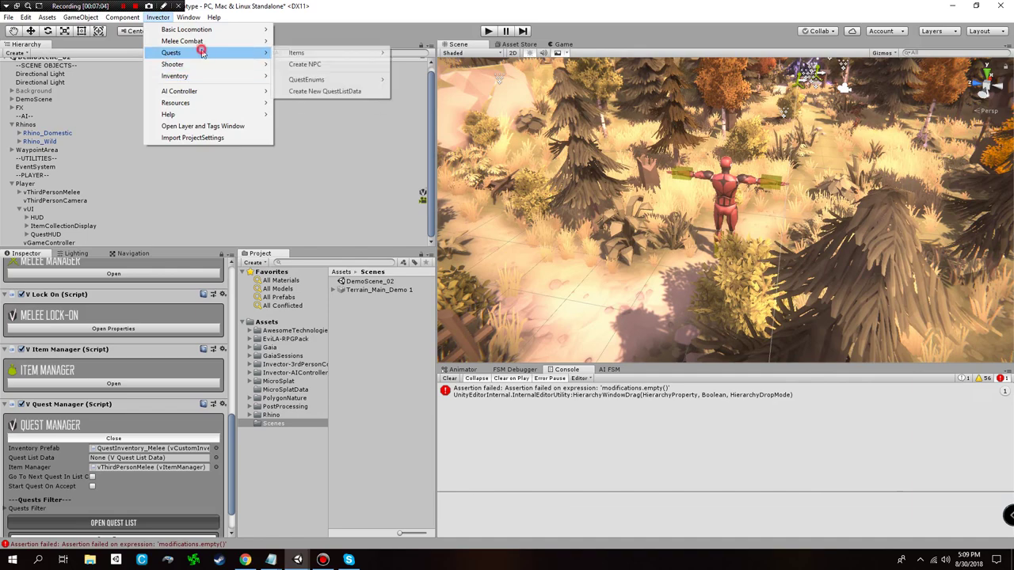
pyautogui.click(314, 92)
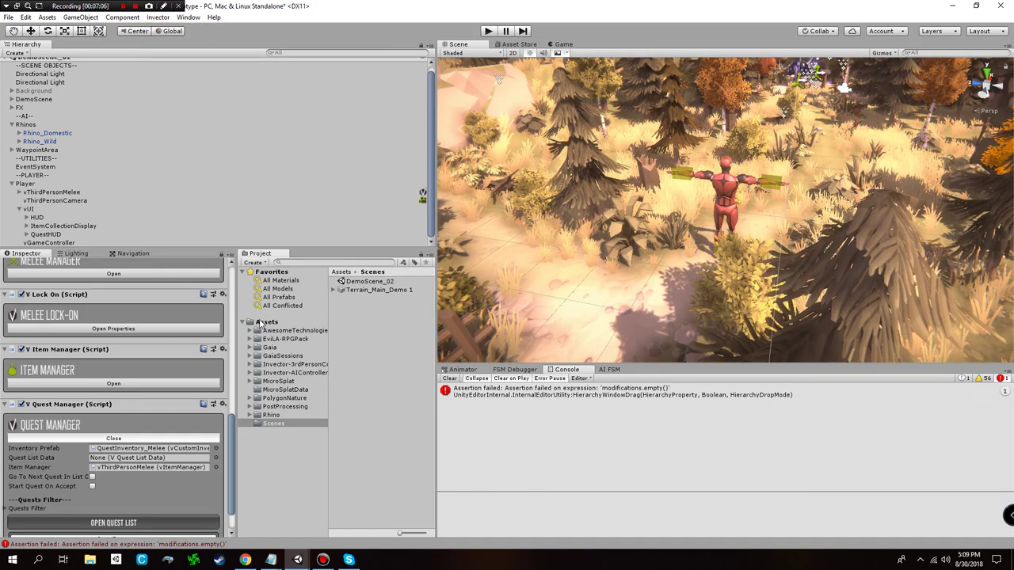
pyautogui.click(262, 322)
pyautogui.moveTo(361, 383); pyautogui.dragTo(273, 424)
pyautogui.click(274, 426)
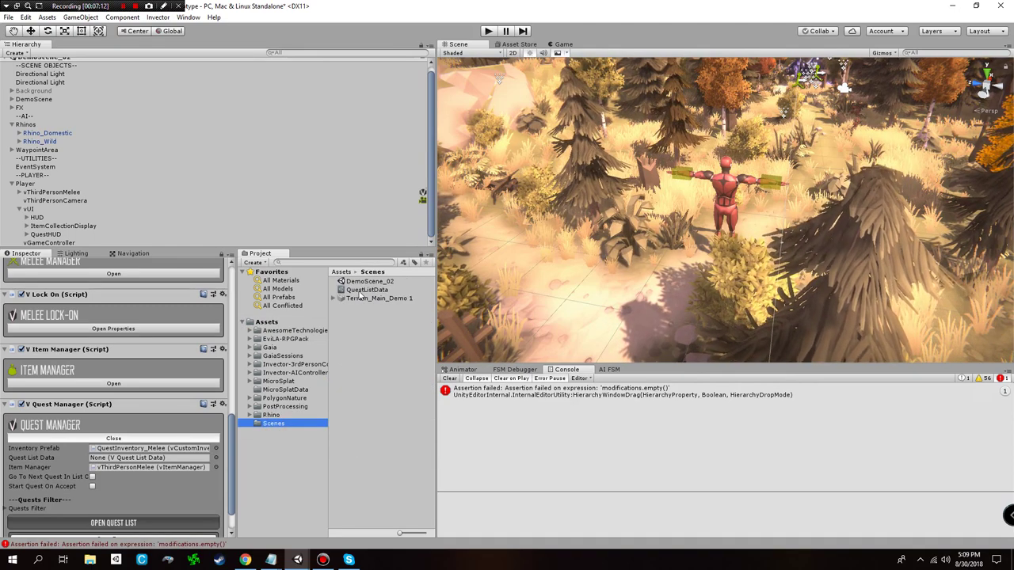
# - Rename the QuestListData asset in Scenes as DemoQuestList
pyautogui.click(361, 290)
pyautogui.press('F2')
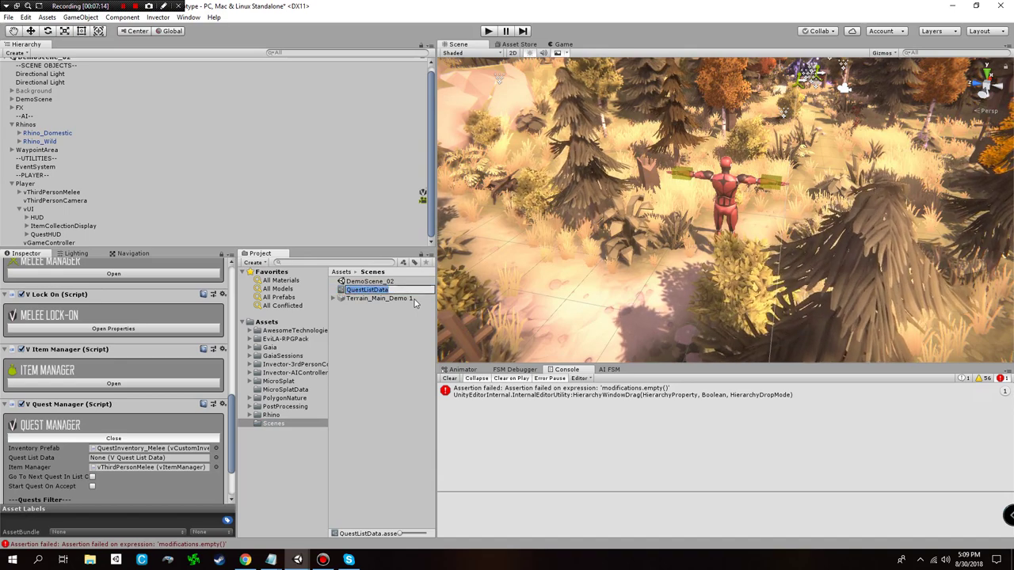
pyautogui.write('Demo')
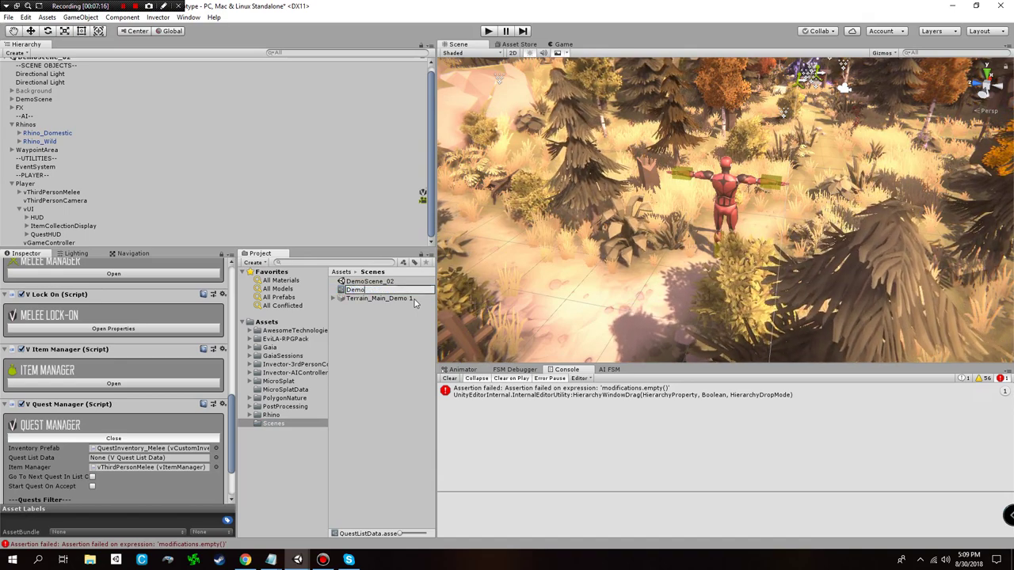
pyautogui.write('QuestList')
pyautogui.press('Return')
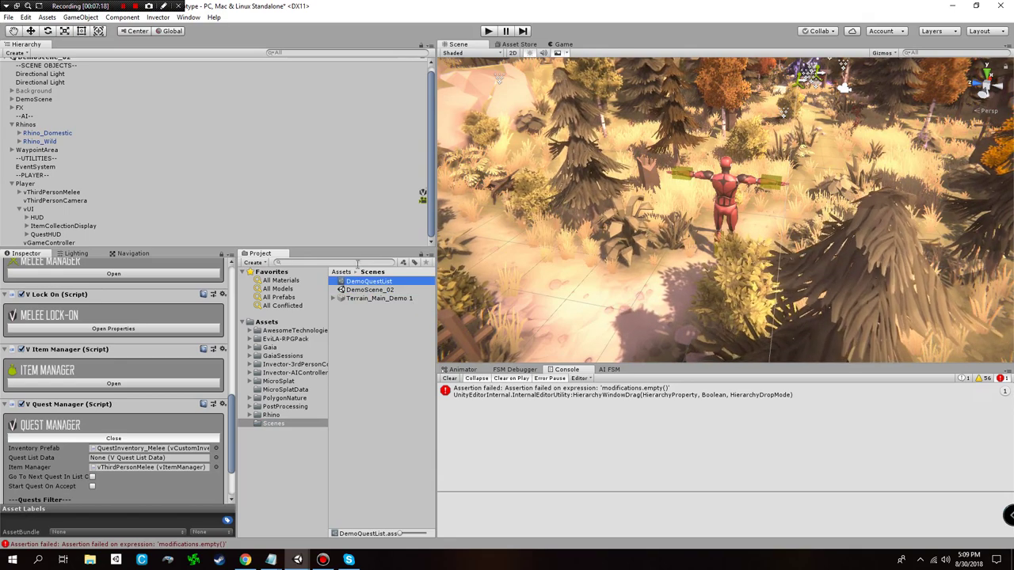
# - Assign DemoQuestList as the Quest Manager's Quest List Data, then collapse the component and unlock the Inspector
pyautogui.moveTo(352, 283); pyautogui.dragTo(146, 459)
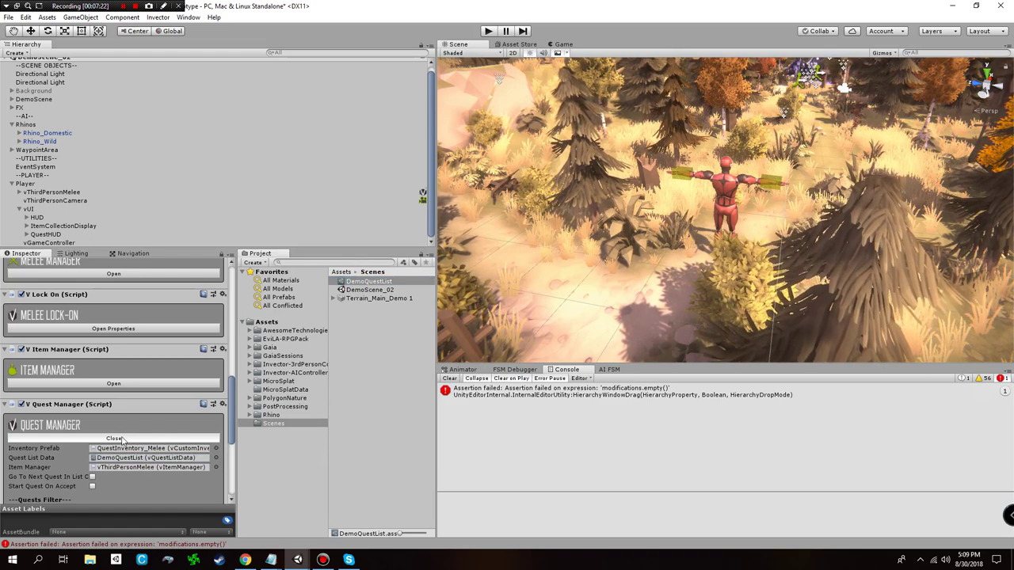
pyautogui.click(125, 440)
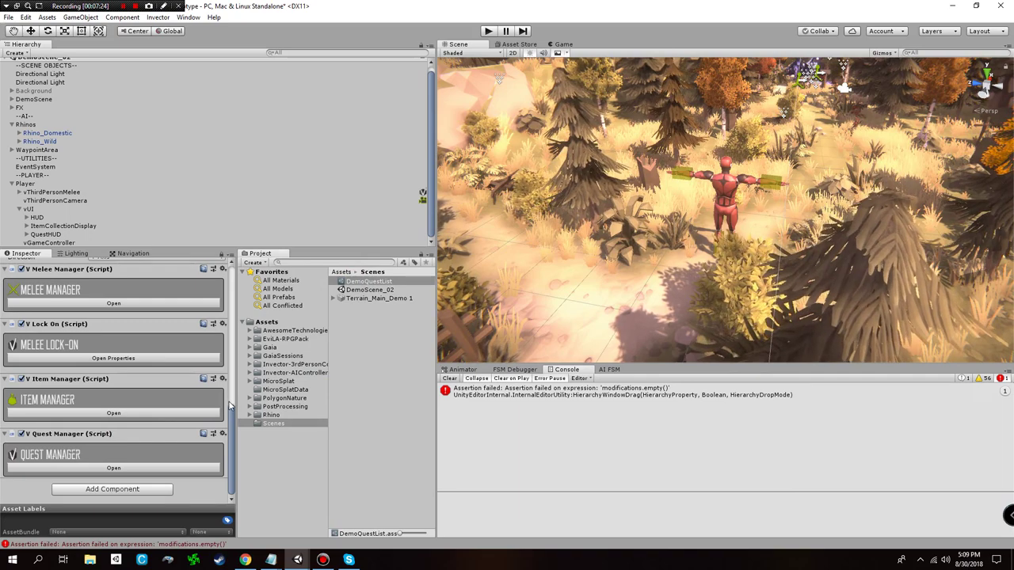
pyautogui.moveTo(230, 413); pyautogui.dragTo(224, 276)
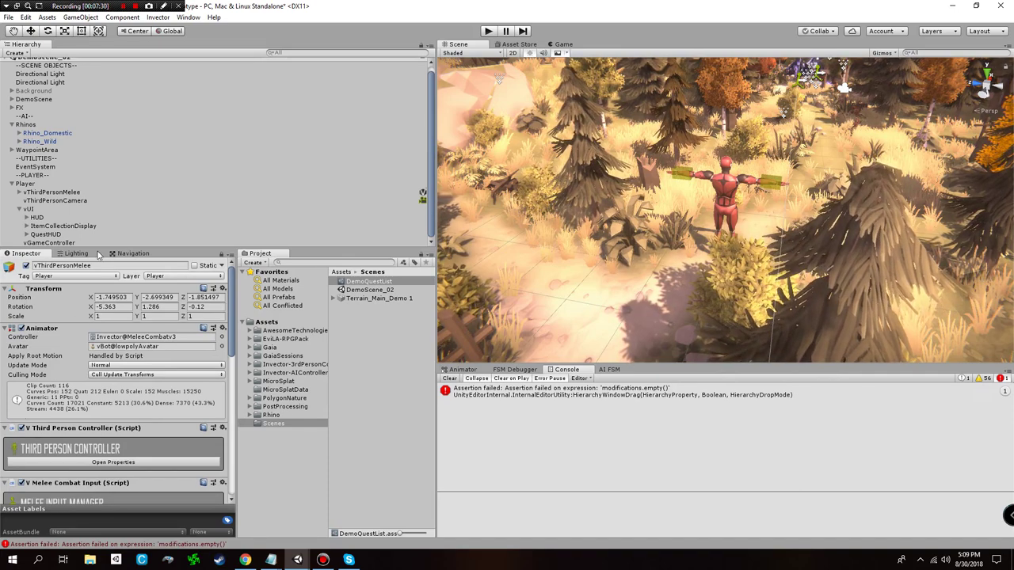
pyautogui.click(221, 255)
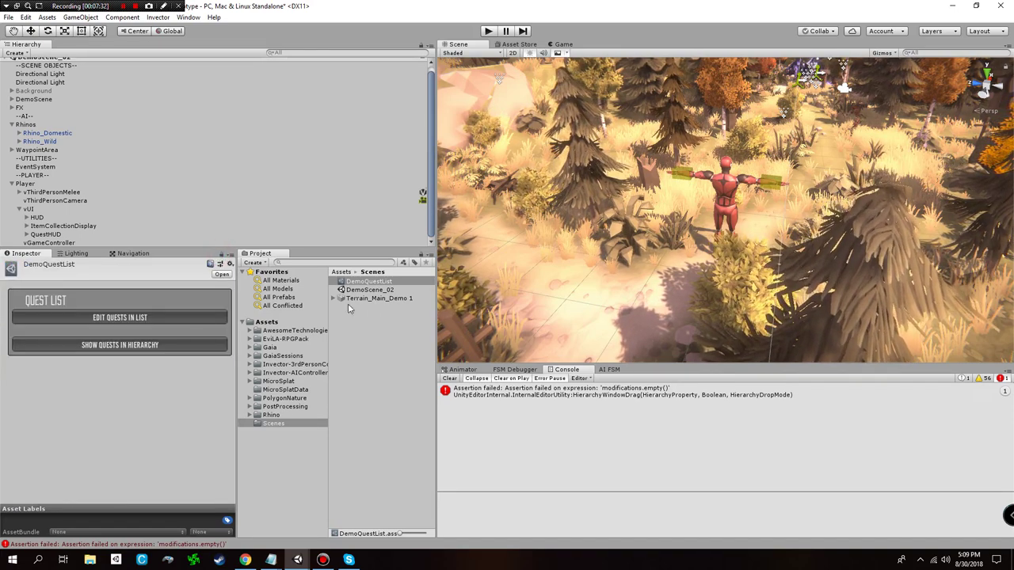
# - Select DemoQuestList and examine the rhinos, the path and the player's location in the scene
pyautogui.click(380, 282)
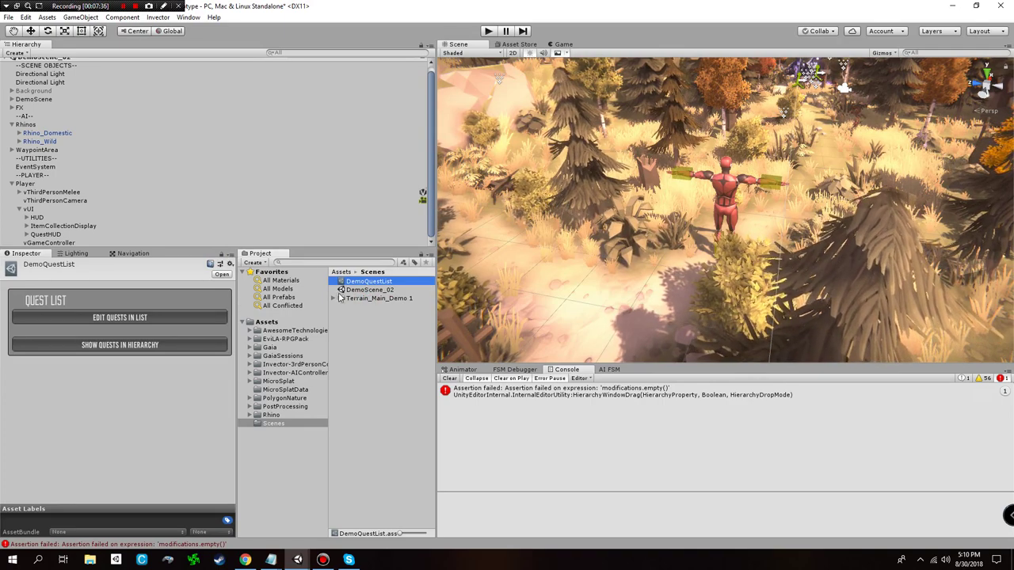
pyautogui.click(372, 282)
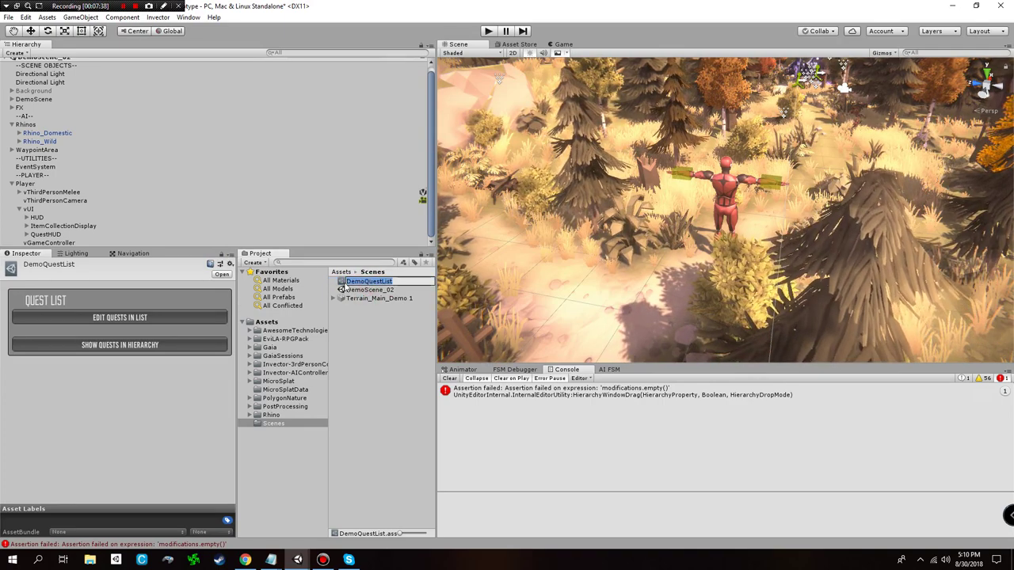
pyautogui.click(338, 280)
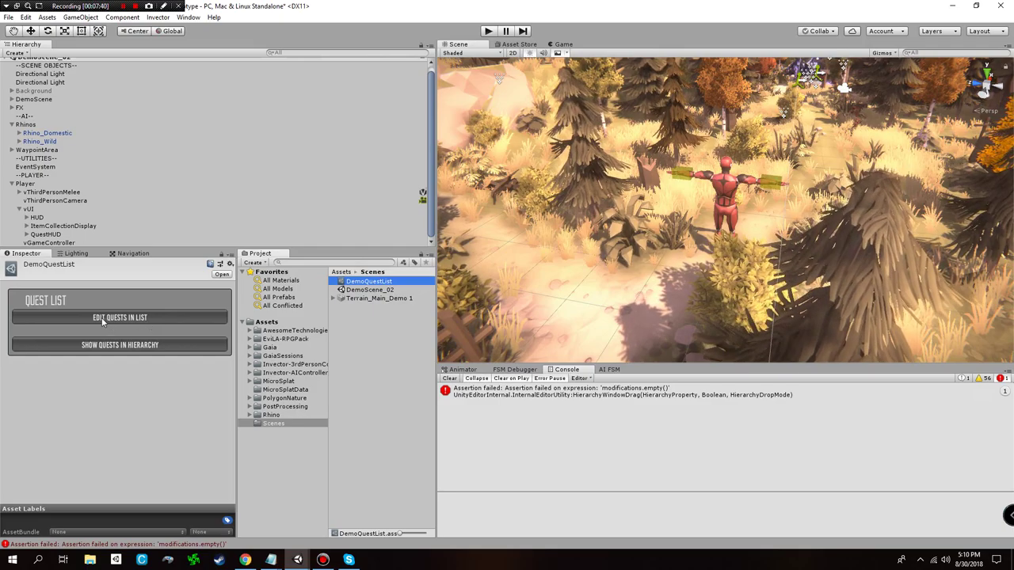
pyautogui.moveTo(797, 172); pyautogui.dragTo(727, 198, button='right')
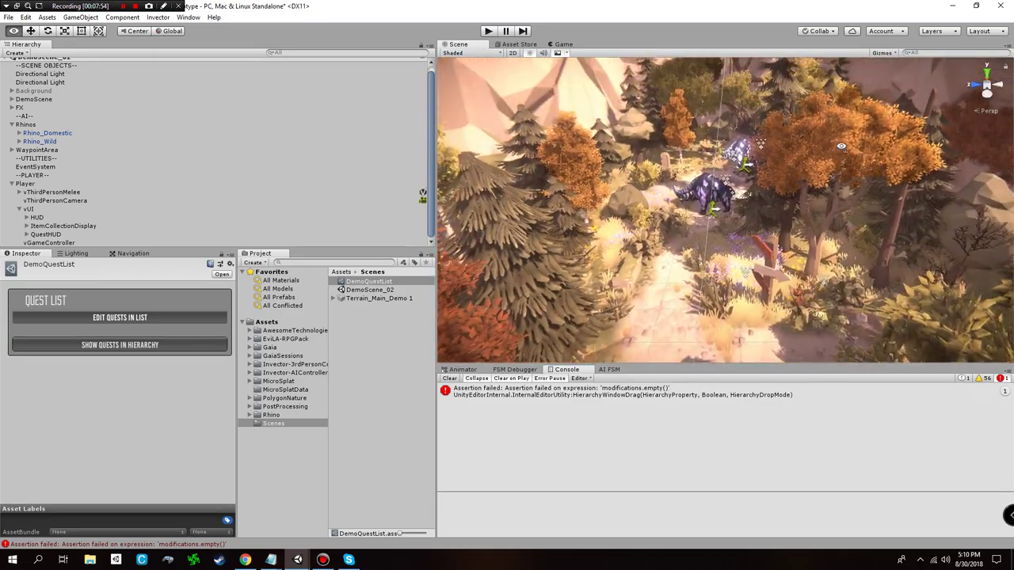
pyautogui.moveTo(882, 117); pyautogui.dragTo(862, 145, button='right')
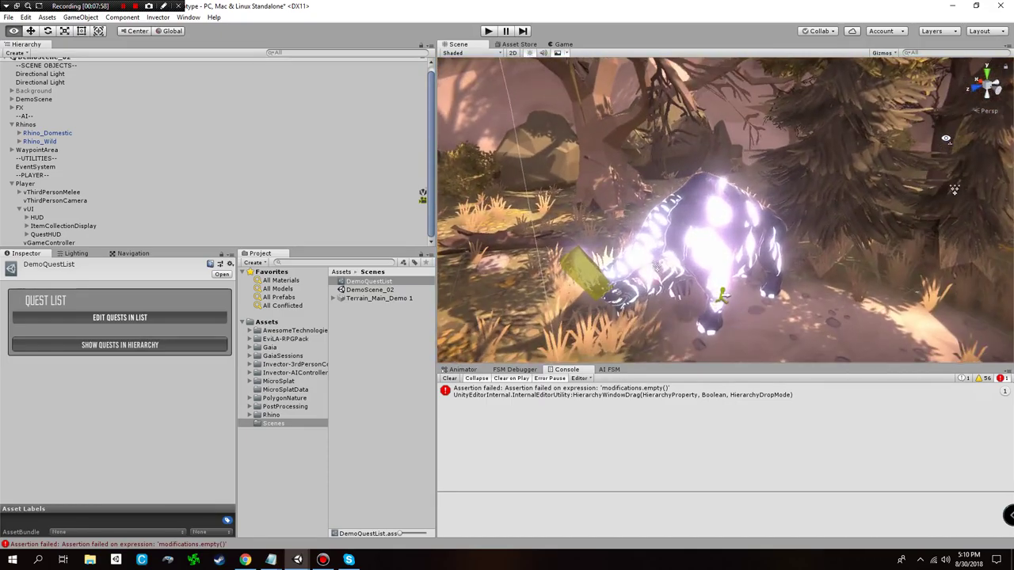
pyautogui.moveTo(917, 141); pyautogui.dragTo(809, 139, button='right')
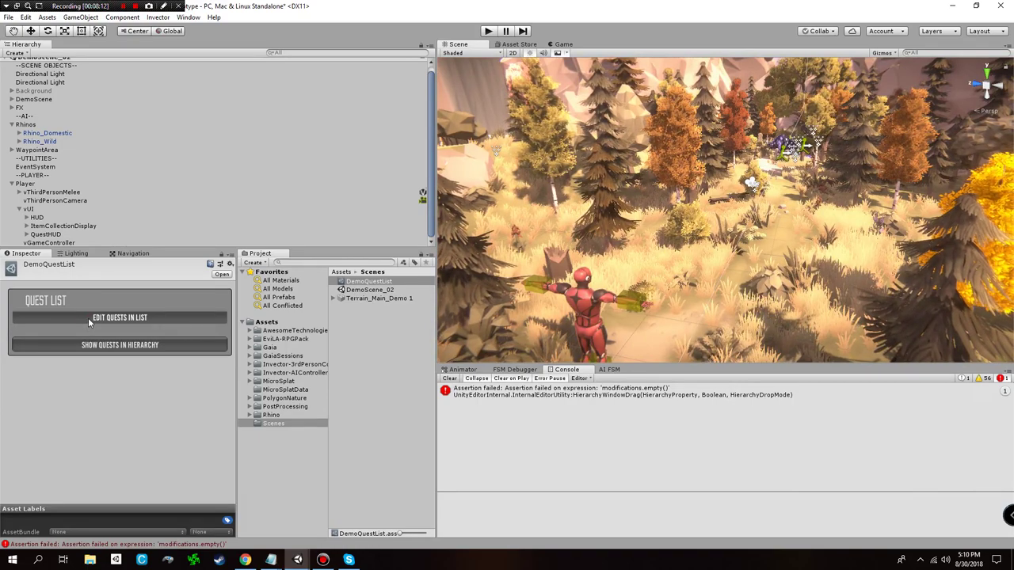
# - Start creating a new quest in DemoQuestList and dock the QuestList Editor beside the Inspector
pyautogui.click(88, 318)
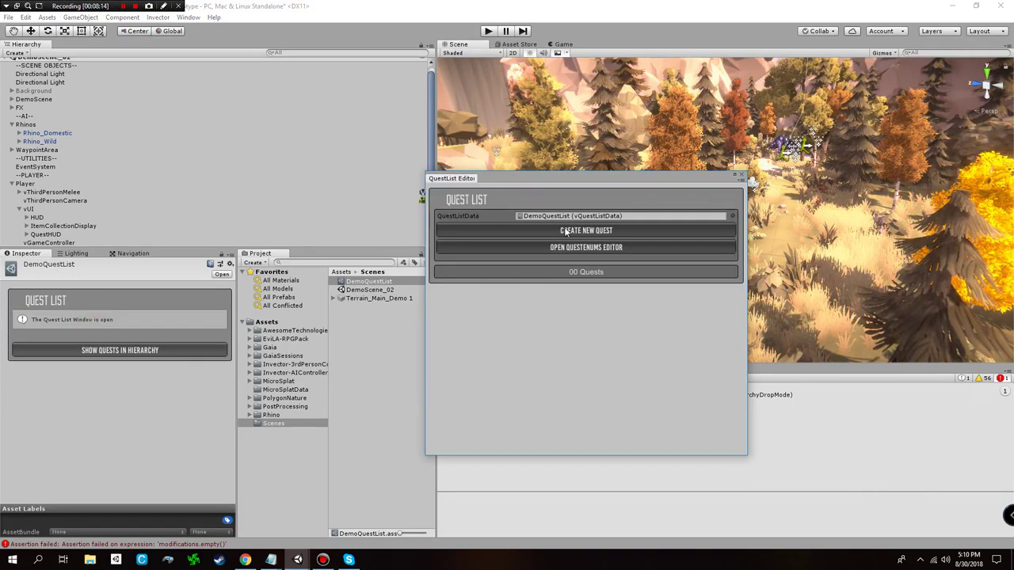
pyautogui.click(743, 176)
pyautogui.click(121, 319)
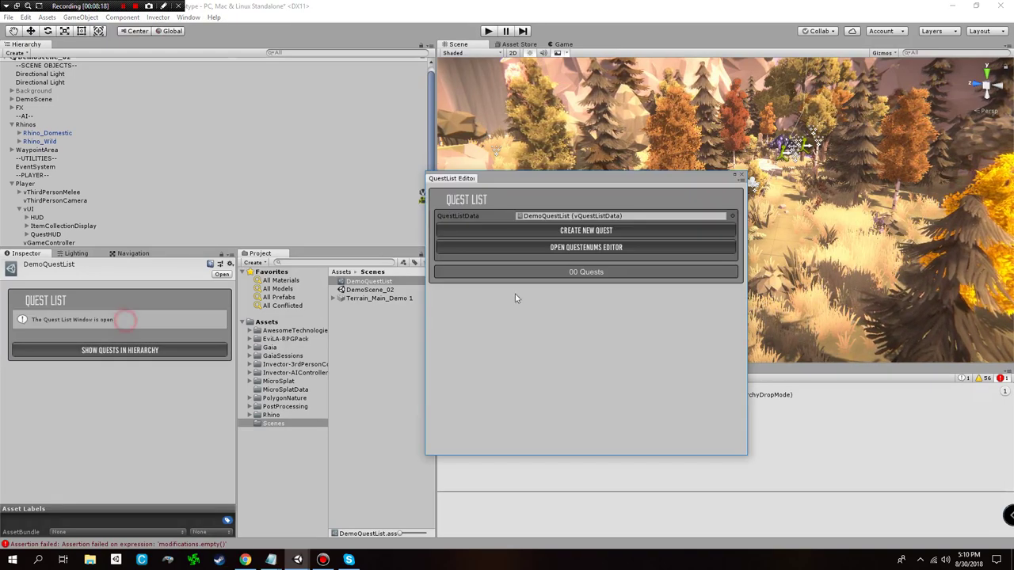
pyautogui.click(569, 233)
pyautogui.moveTo(464, 179); pyautogui.dragTo(79, 255)
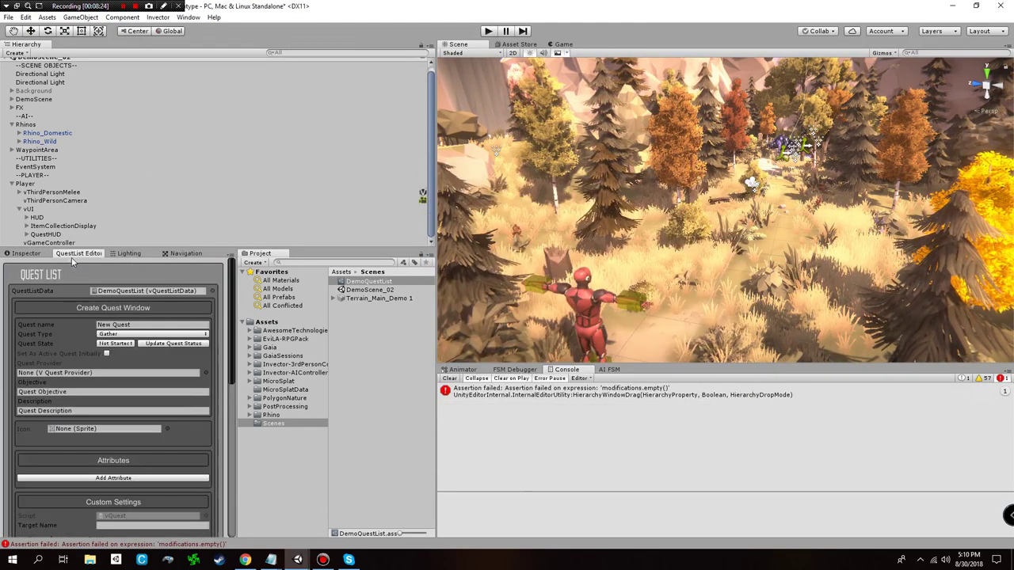
# - Name the new quest "The Missing Villager"
pyautogui.scroll(2, 131, 313)
pyautogui.click(133, 325)
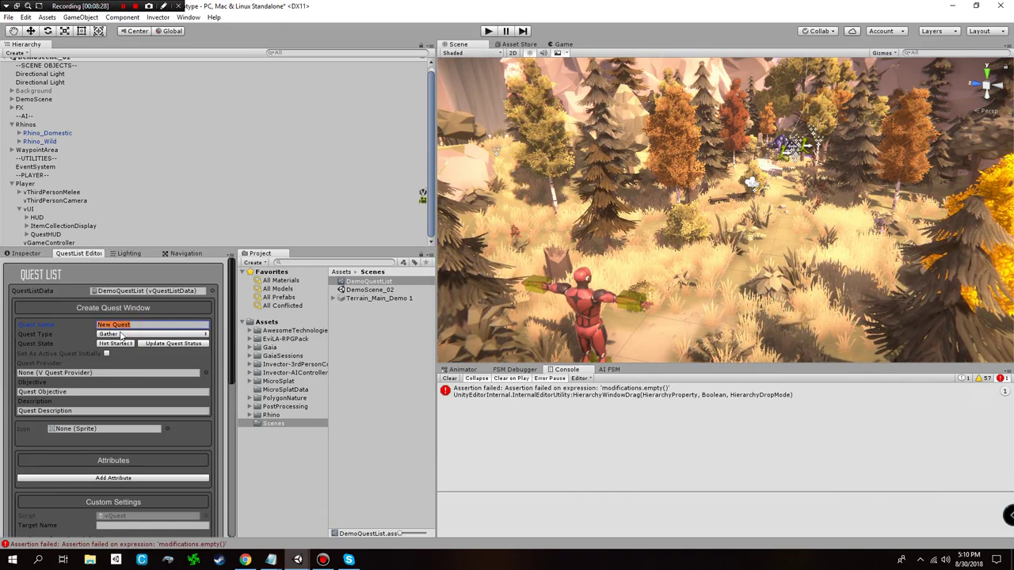
pyautogui.write('The Missing Vil')
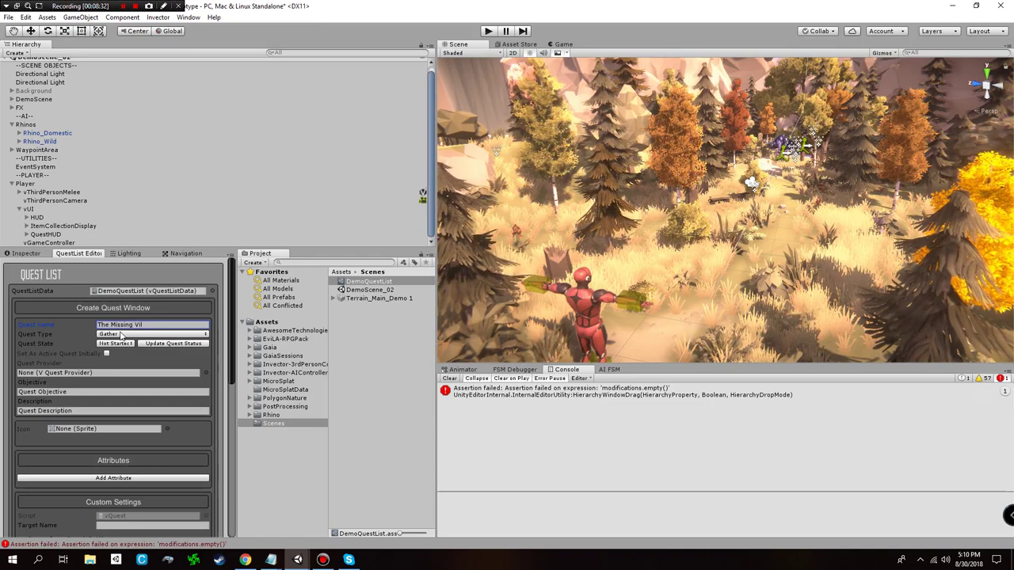
pyautogui.write('lager')
# - Set the quest's objective to "Find the missing villager"
pyautogui.click(24, 392)
pyautogui.write('Find')
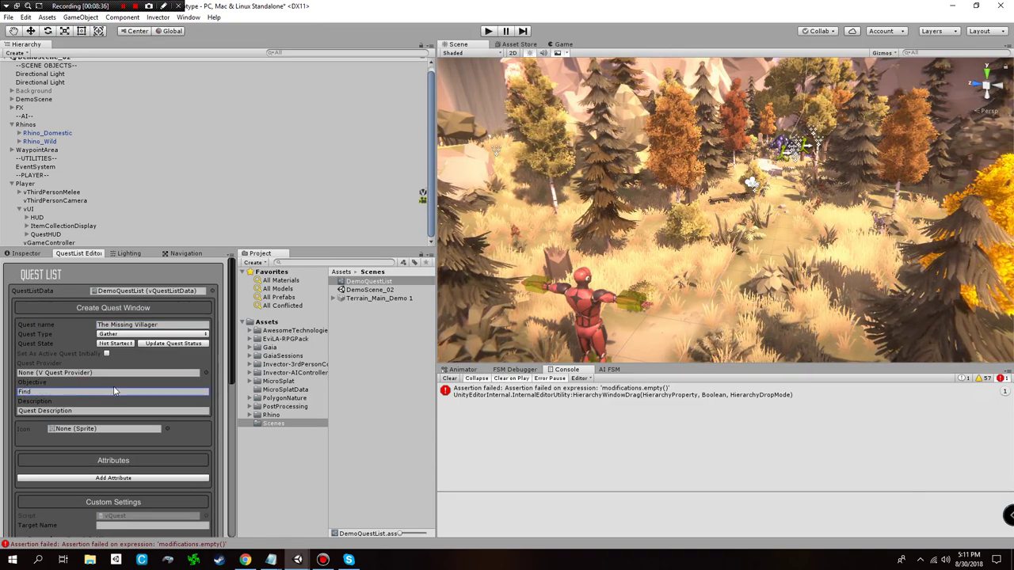
pyautogui.write(' t')
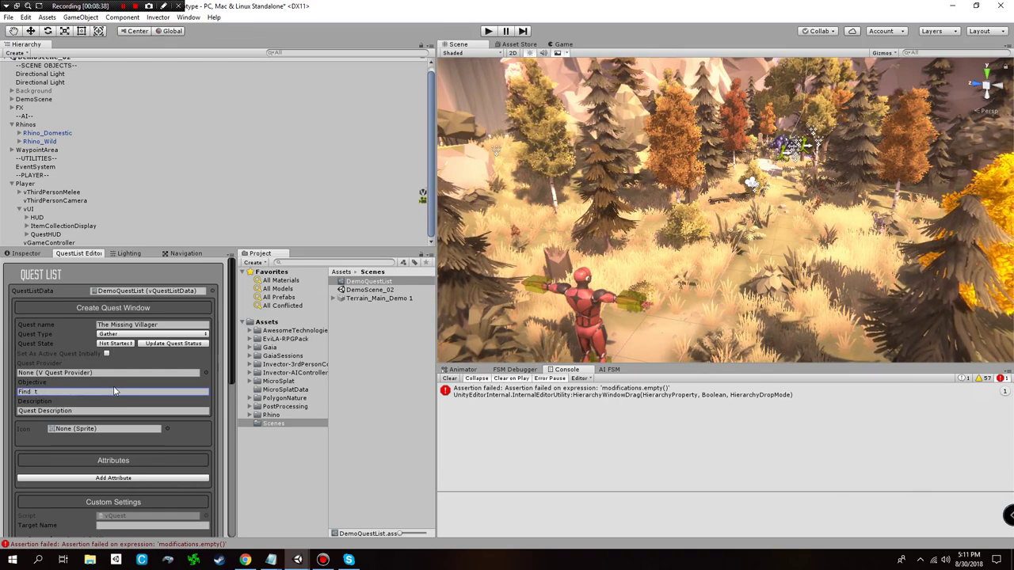
pyautogui.write('he missing villager')
# - Enter description "A villager has gone missing after going to explore the forest at dark. His wife is worried, and has asked you, his friend to find him."
pyautogui.click(92, 411)
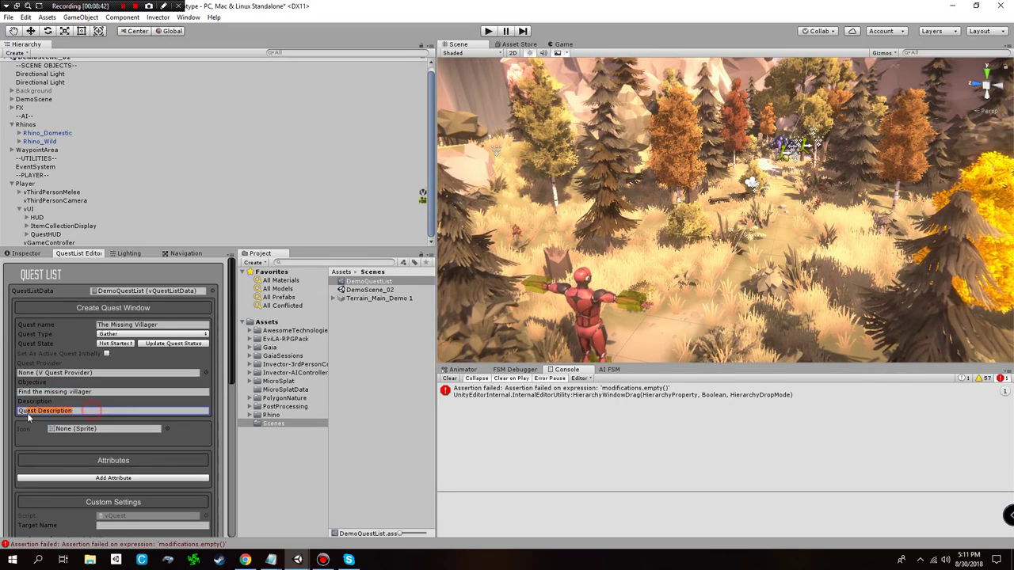
pyautogui.write('A villager has')
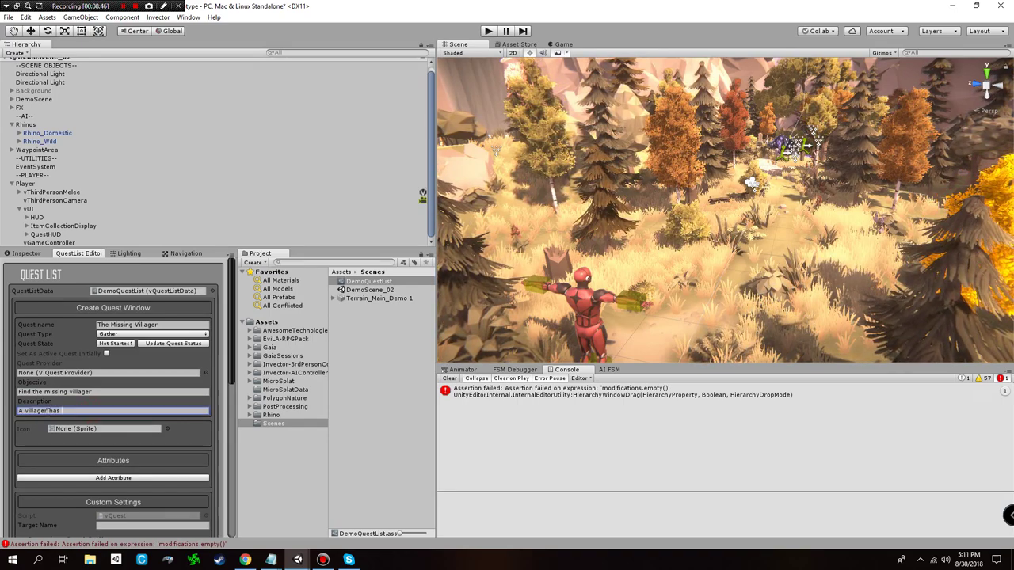
pyautogui.write(' gone missing after going to explore')
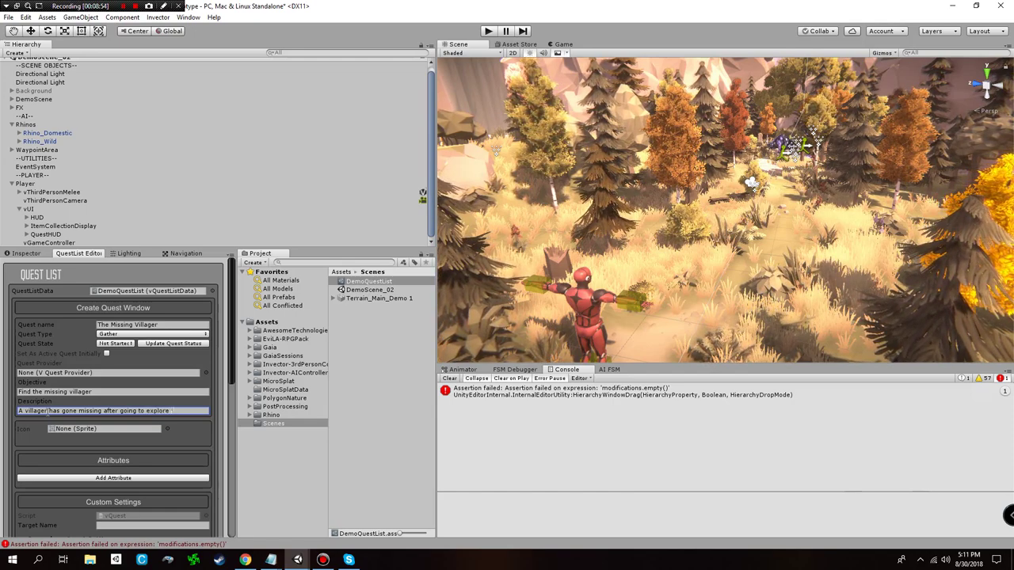
pyautogui.write('at dark. His wife is worried, and has asked you, his friend to find him.')
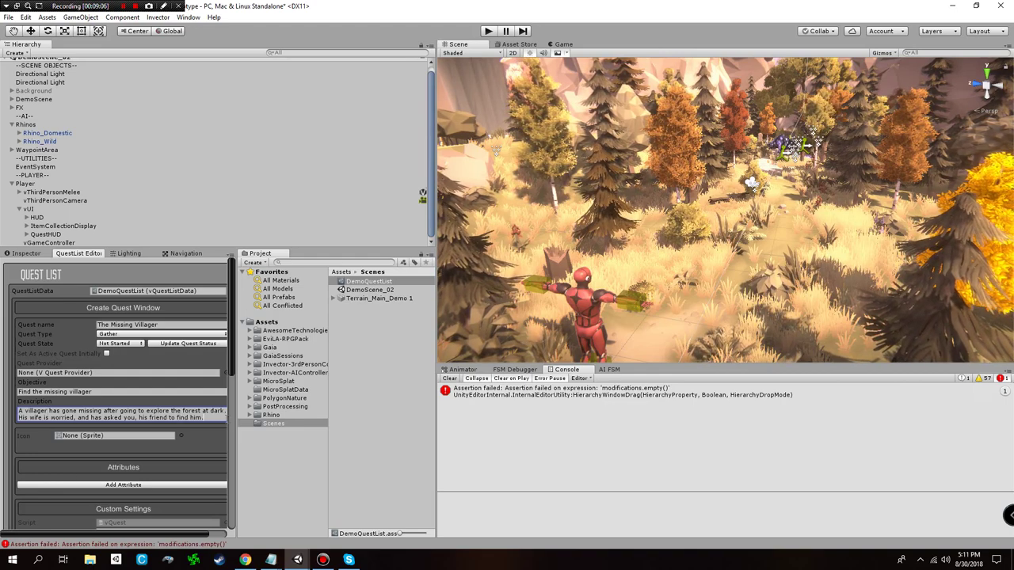
# - Assign the magic_axes sprite as the quest's icon and widen the QuestList Editor to fit its fields
pyautogui.click(182, 436)
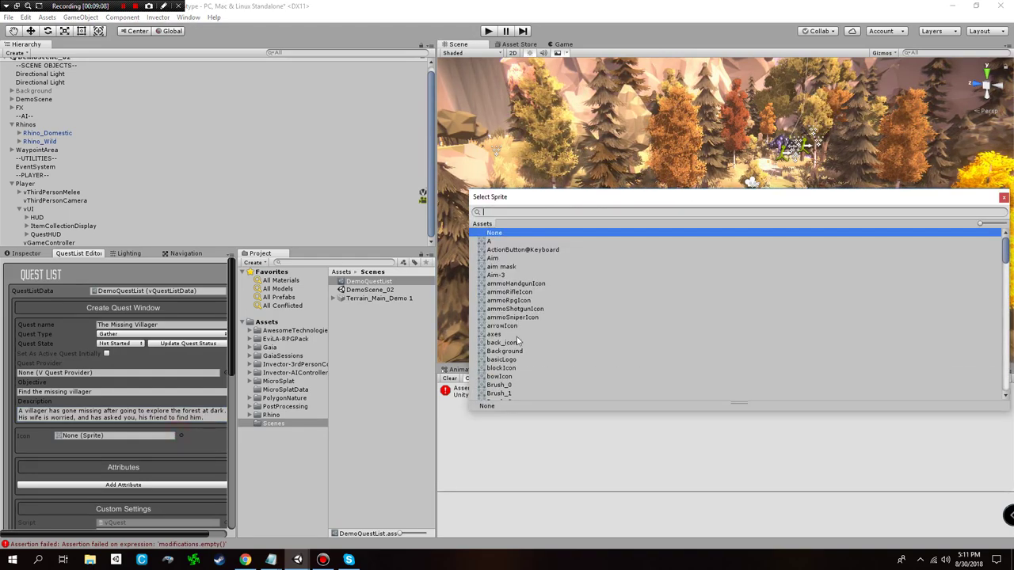
pyautogui.write('magic')
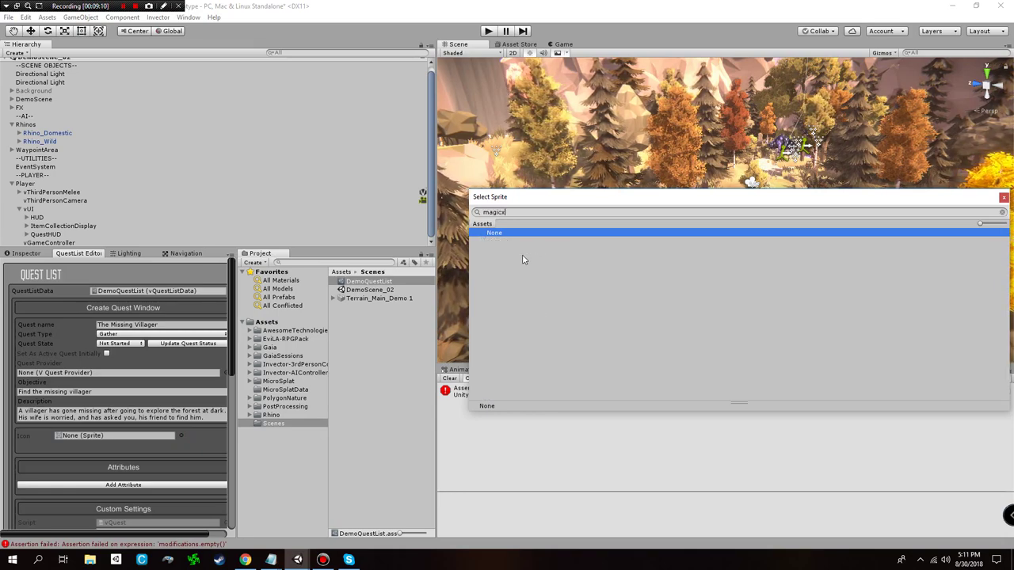
pyautogui.press('Down')
pyautogui.press('Return')
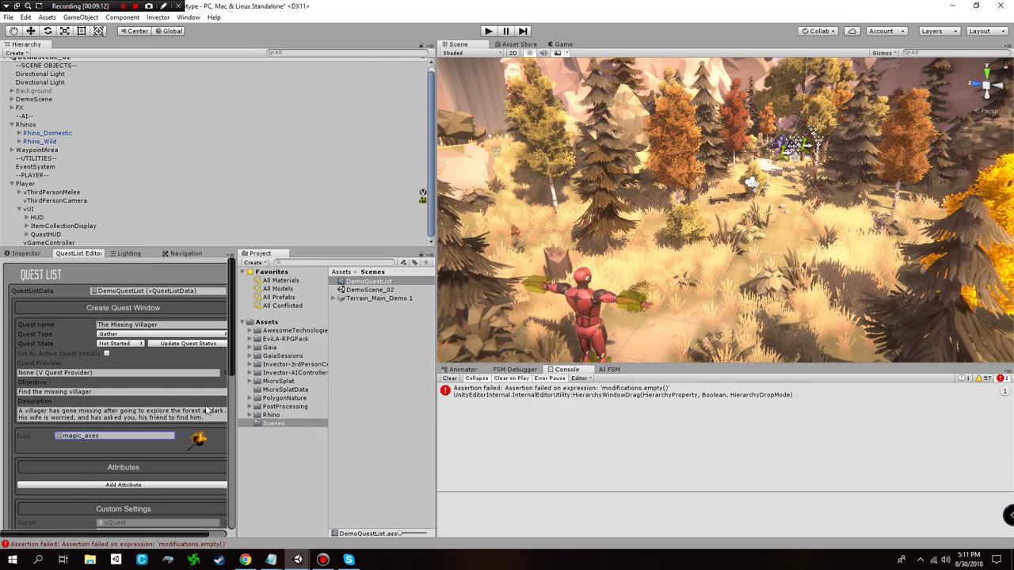
pyautogui.moveTo(237, 412); pyautogui.dragTo(250, 413)
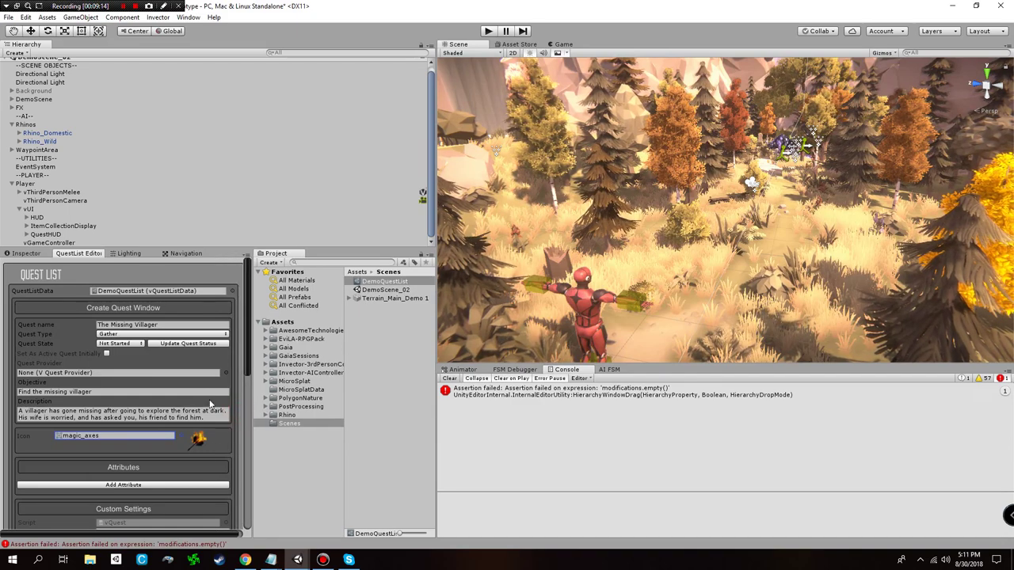
pyautogui.moveTo(248, 365); pyautogui.dragTo(253, 405)
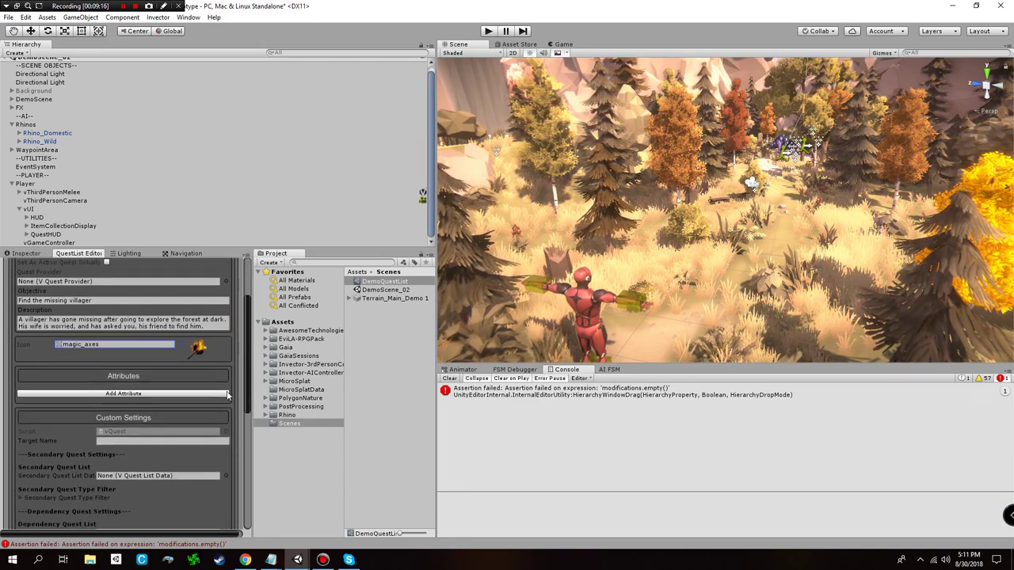
# - Set the quest type of The Missing Villager to Discover and create the quest
pyautogui.scroll(5, 227, 395)
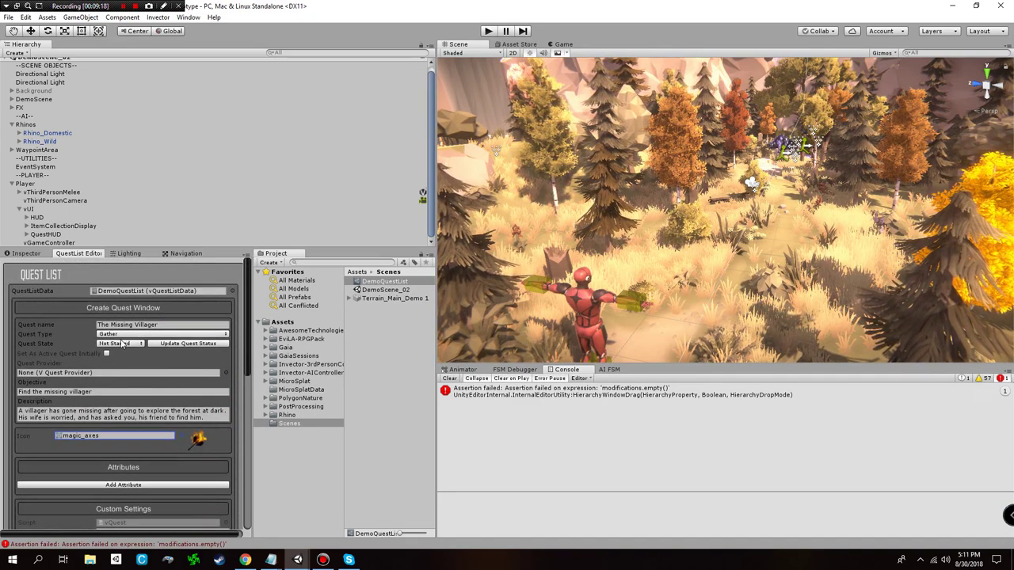
pyautogui.click(123, 336)
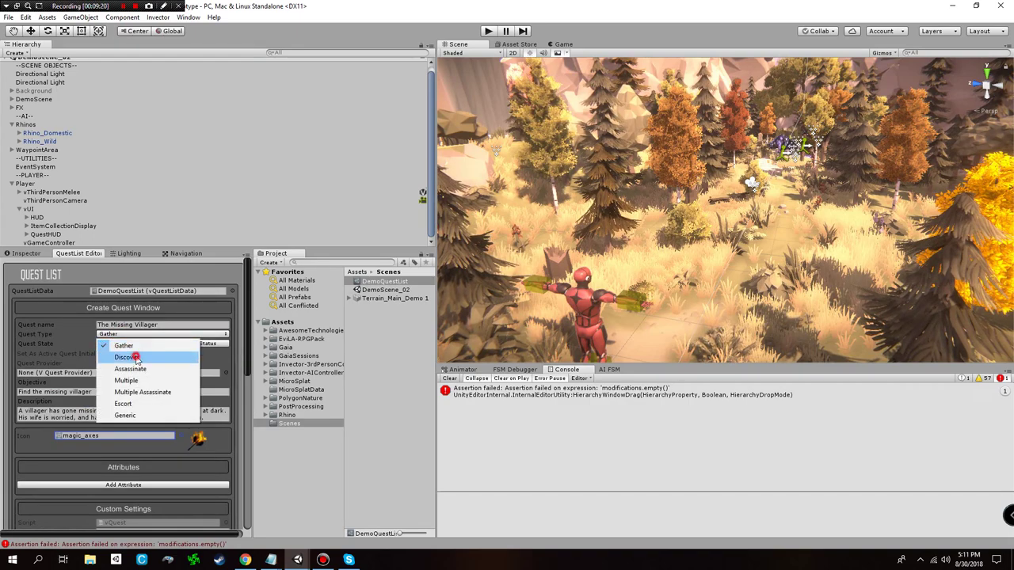
pyautogui.click(131, 355)
pyautogui.scroll(-10, 136, 340)
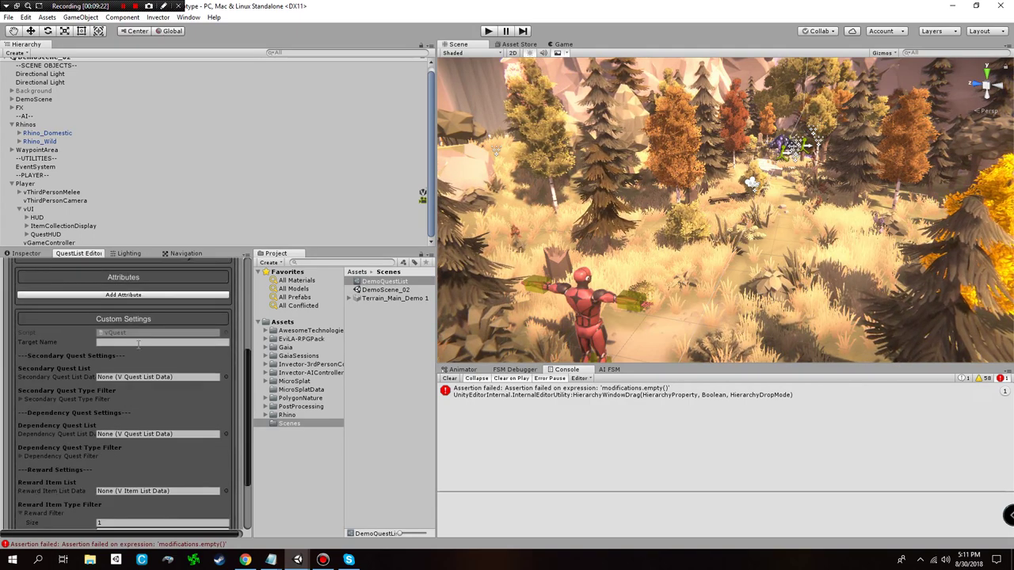
pyautogui.click(100, 464)
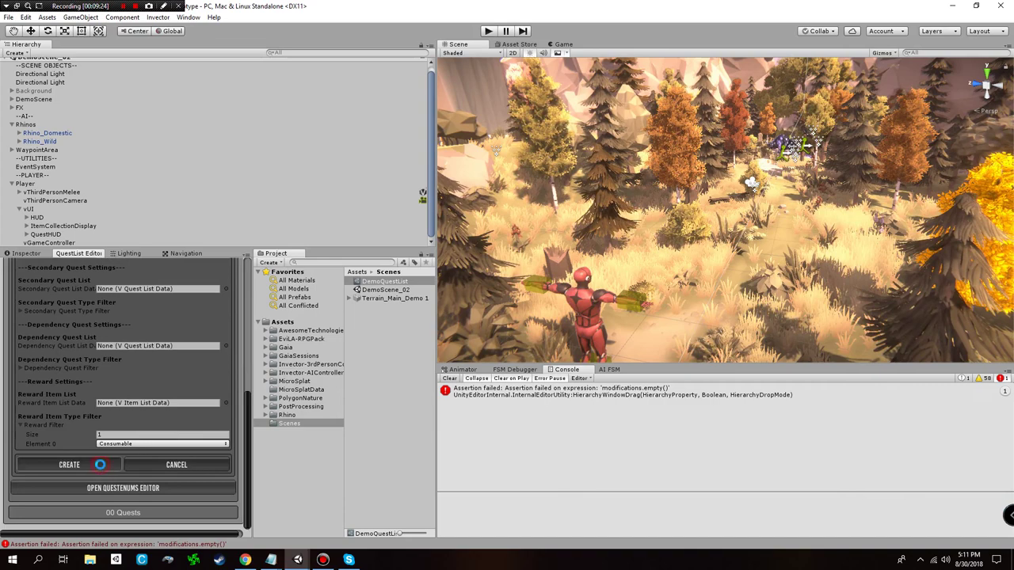
# - Start another new quest of type Assassinate and name it "The Glowing Rhino"
pyautogui.click(139, 307)
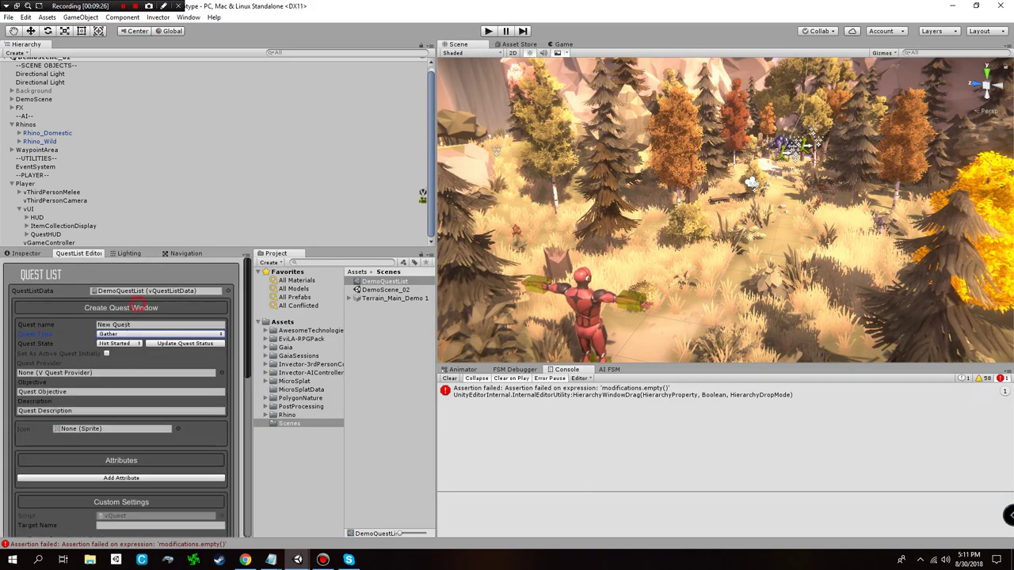
pyautogui.click(133, 335)
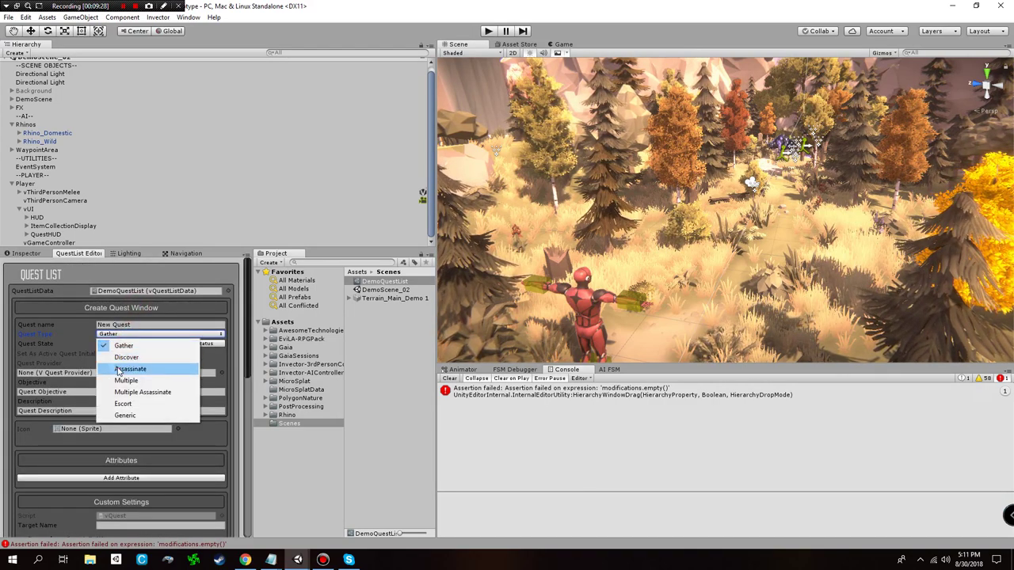
pyautogui.click(129, 370)
pyautogui.click(129, 325)
pyautogui.moveTo(98, 326); pyautogui.dragTo(146, 326)
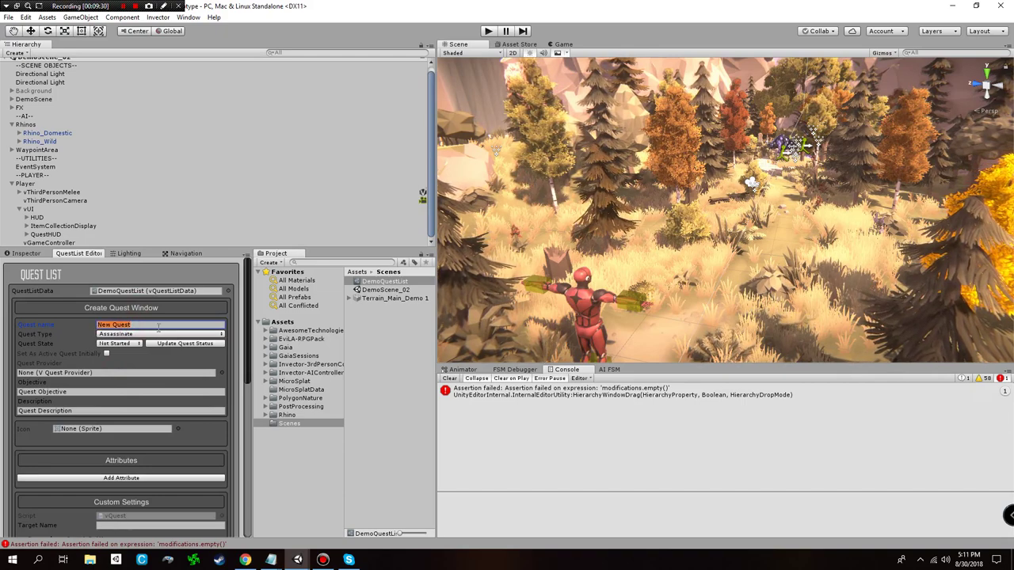
pyautogui.write('The Glowing Rhino')
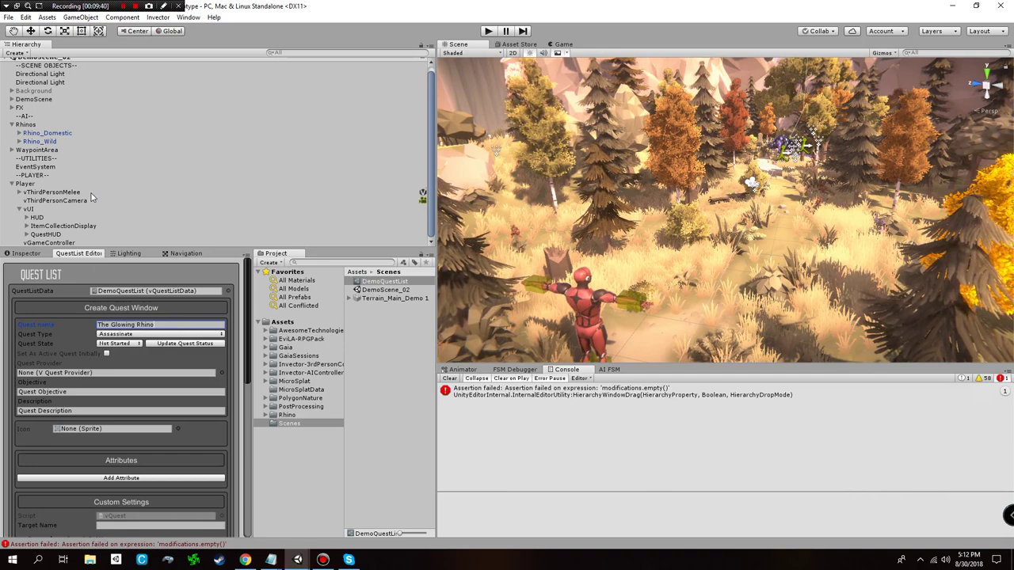
# - Set the objective of The Glowing Rhino quest to "Kill the glowing rhino"
pyautogui.click(75, 393)
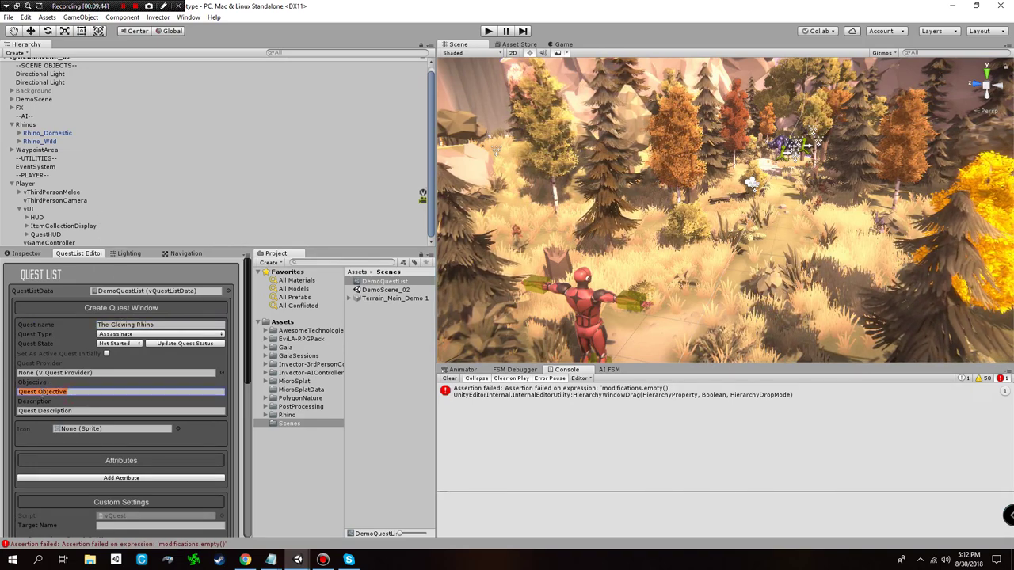
pyautogui.press('BackSpace')
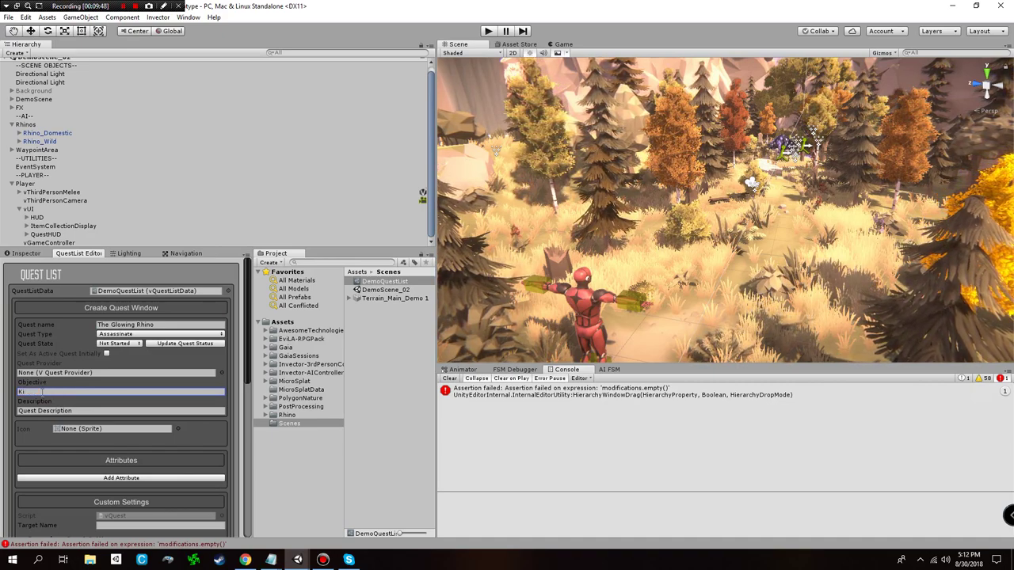
pyautogui.write('Kill the glowing rhino')
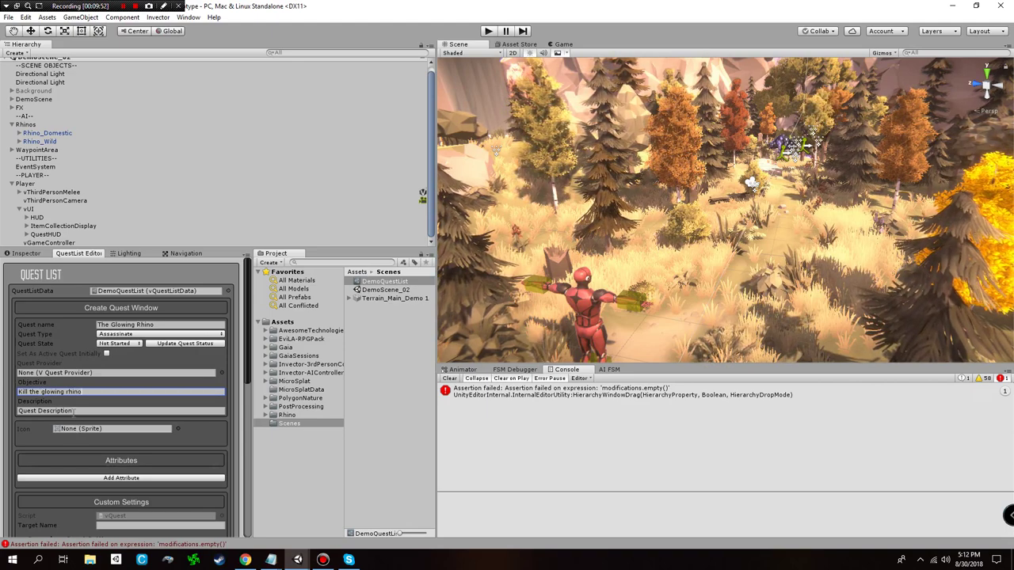
# - Describe the quest as "The glowing rhino is a poor creature unfortunately possessed by a demon. Release the creature from its misery by killing it."
pyautogui.click(74, 411)
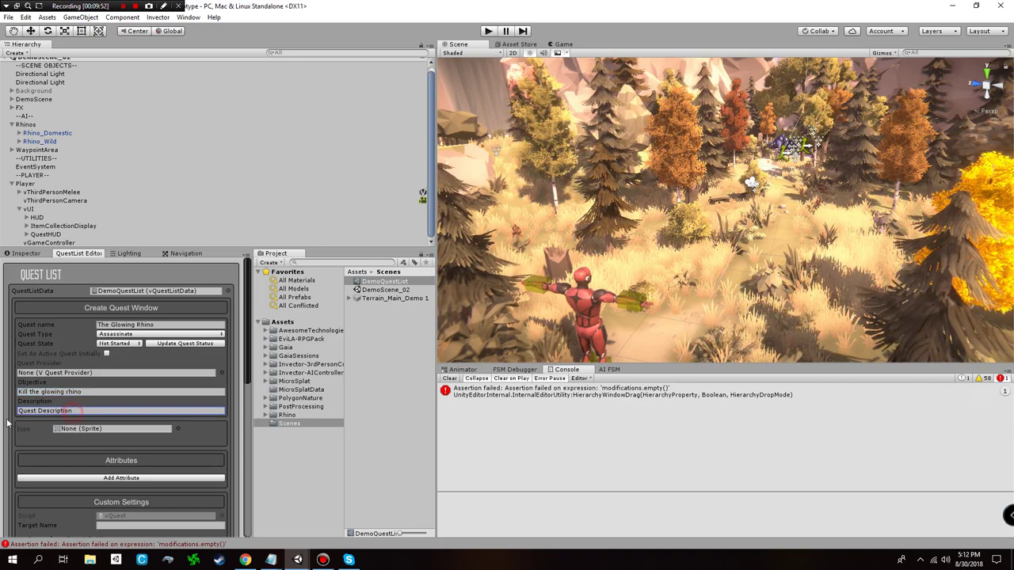
pyautogui.press('BackSpace')
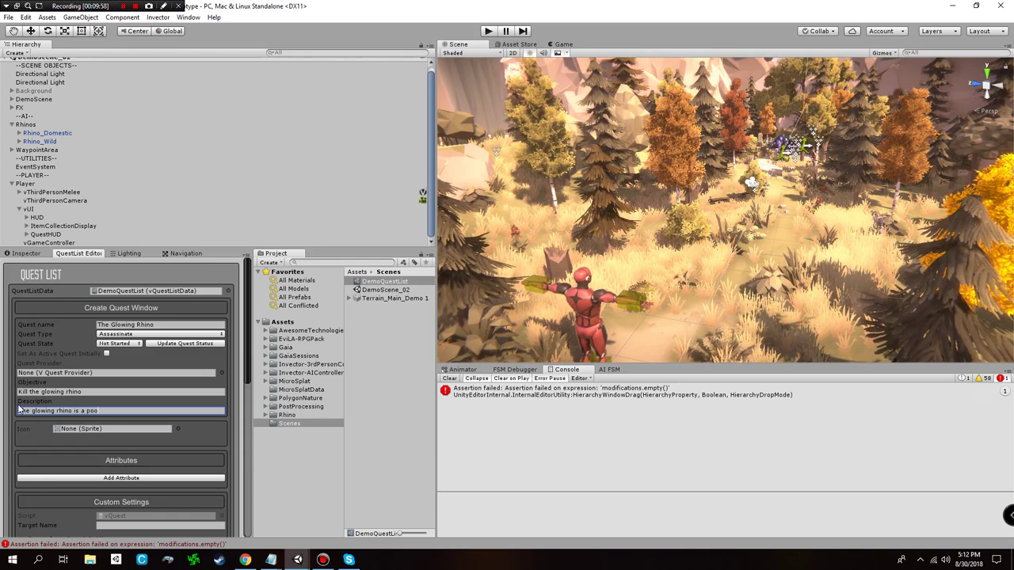
pyautogui.press('BackSpace')
pyautogui.press('BackSpace')
pyautogui.press('BackSpace')
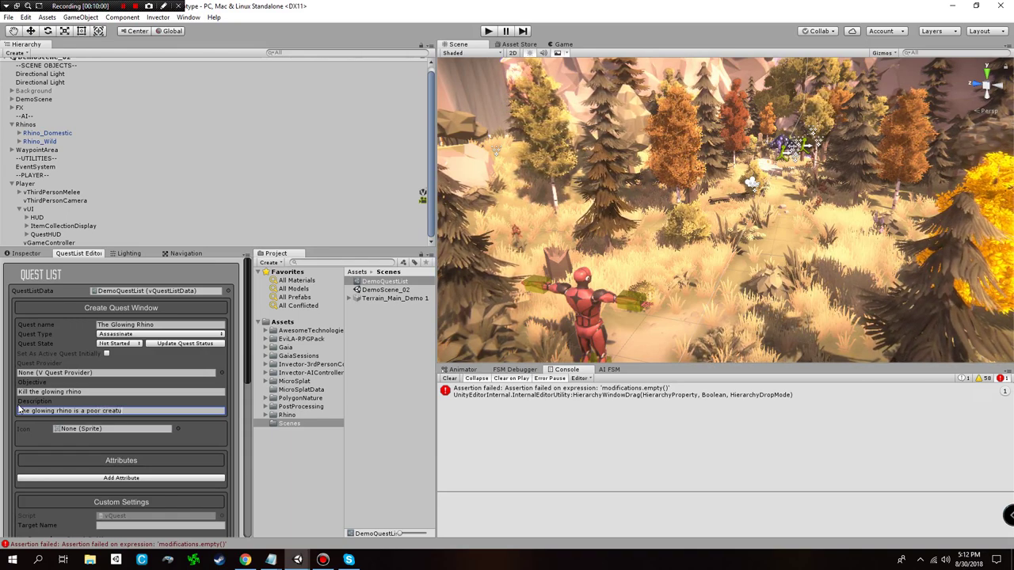
pyautogui.press('BackSpace')
pyautogui.press('BackSpace')
pyautogui.press('BackSpace')
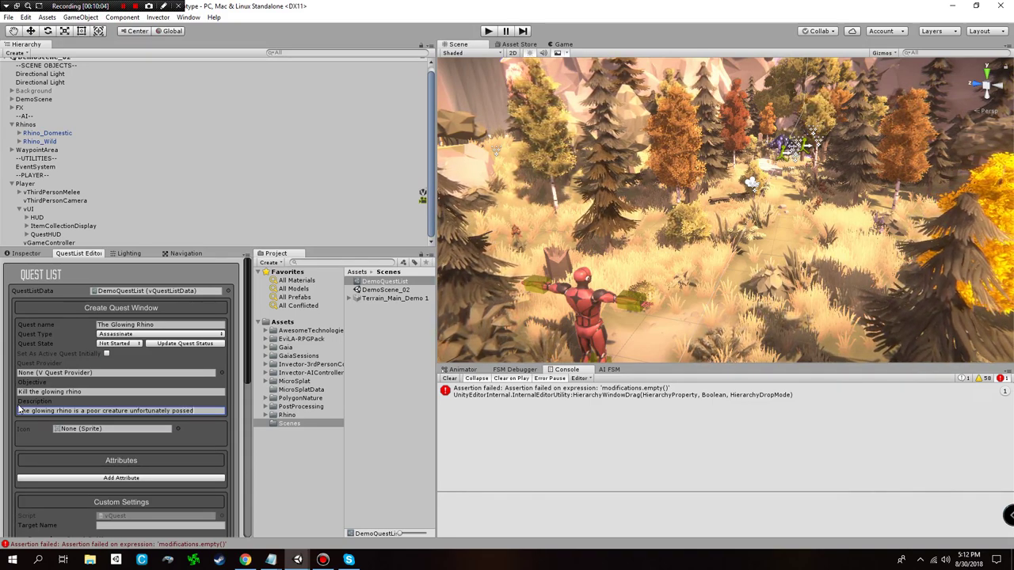
pyautogui.write('ed by a demon.')
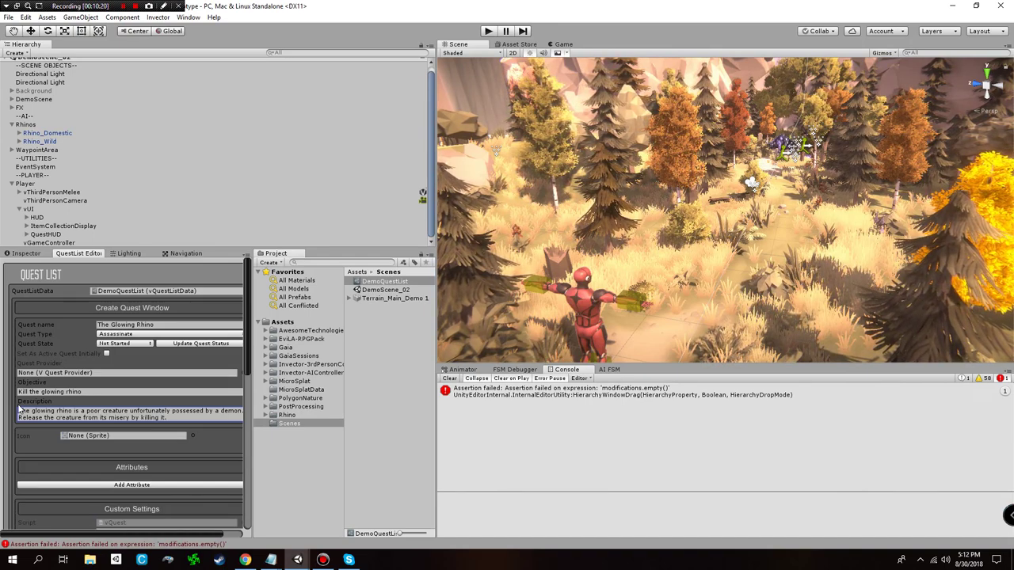
# - Assign the magic_axes sprite as the icon of The Glowing Rhino quest
pyautogui.scroll(-3, 95, 396)
pyautogui.click(192, 372)
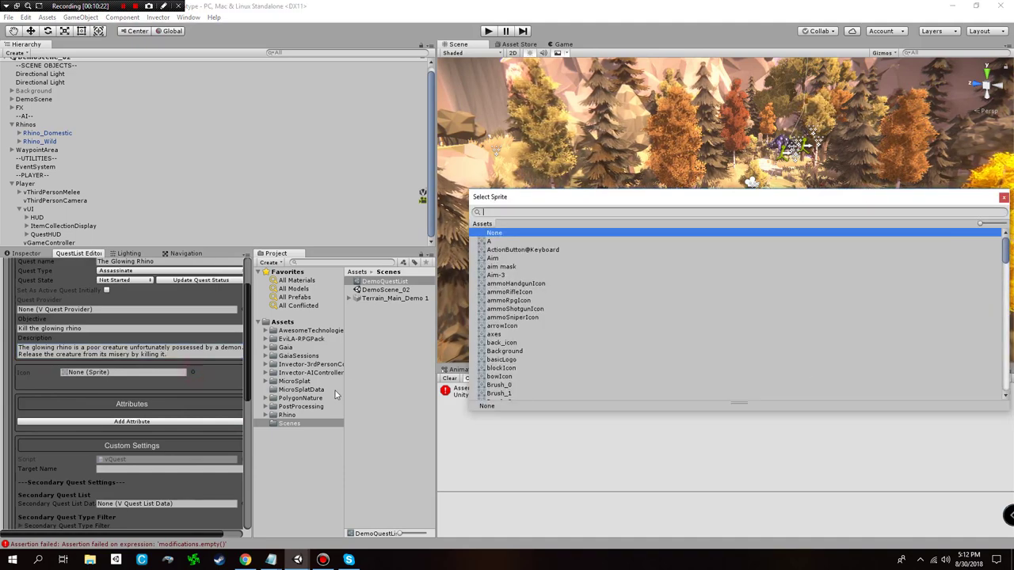
pyautogui.write('magmic')
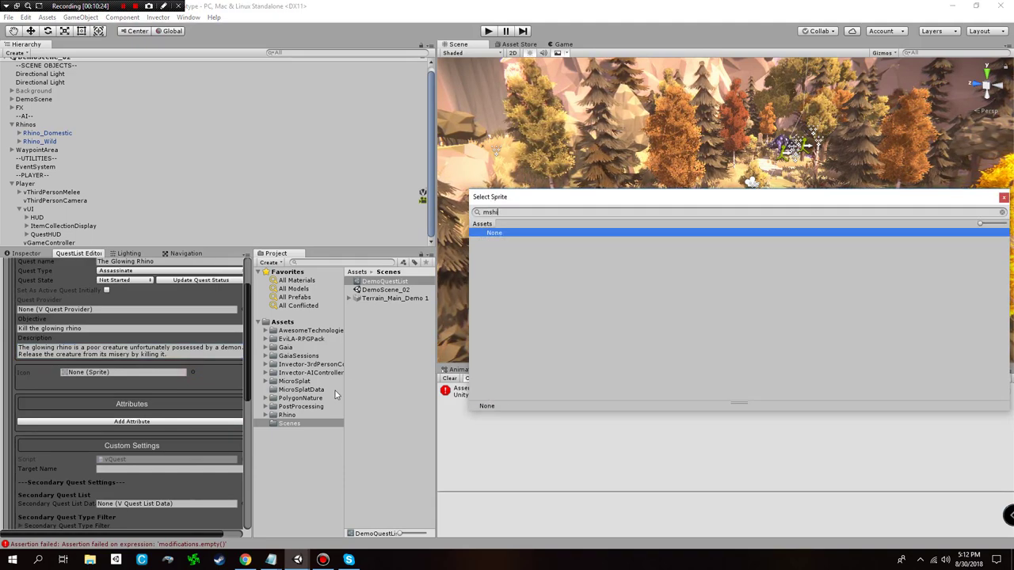
pyautogui.press('Down')
pyautogui.press('Return')
# - Review the remaining settings of The Glowing Rhino and create the quest in DemoQuestList
pyautogui.scroll(-2, 157, 392)
pyautogui.scroll(-8, 166, 388)
pyautogui.scroll(10, 142, 390)
pyautogui.scroll(-5, 133, 379)
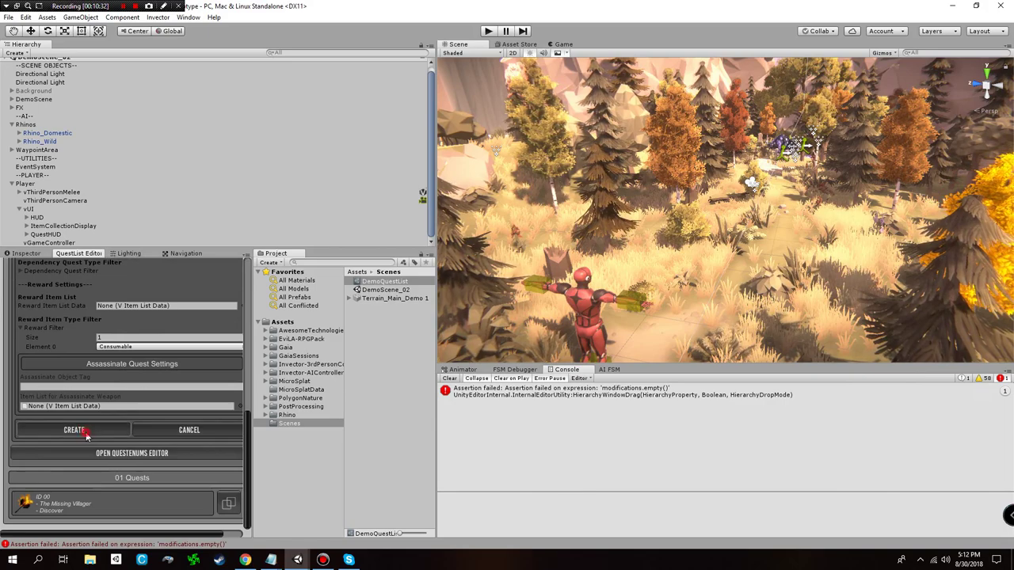
pyautogui.click(75, 430)
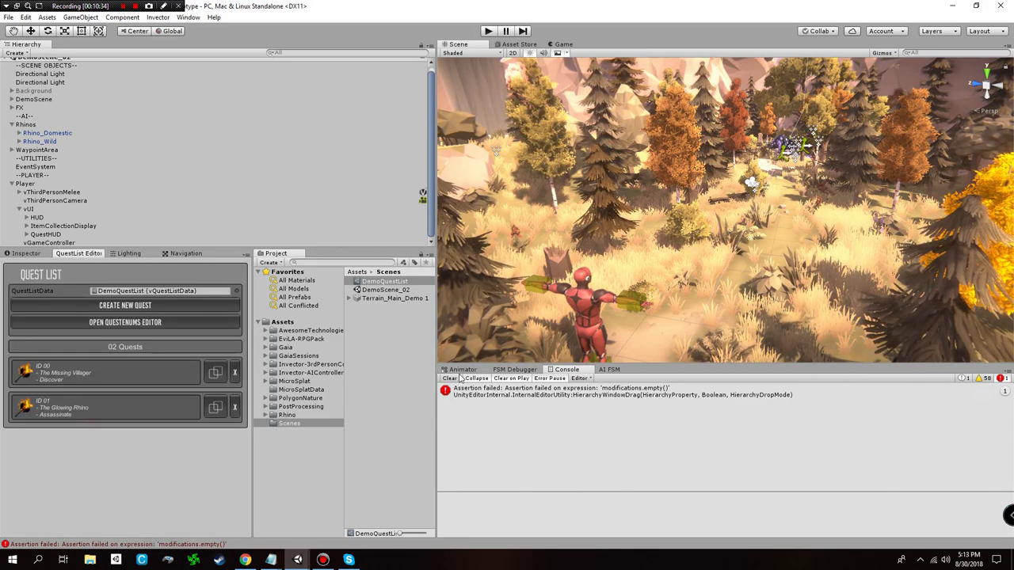
pyautogui.moveTo(679, 232); pyautogui.dragTo(857, 233, button='right')
pyautogui.press('s')
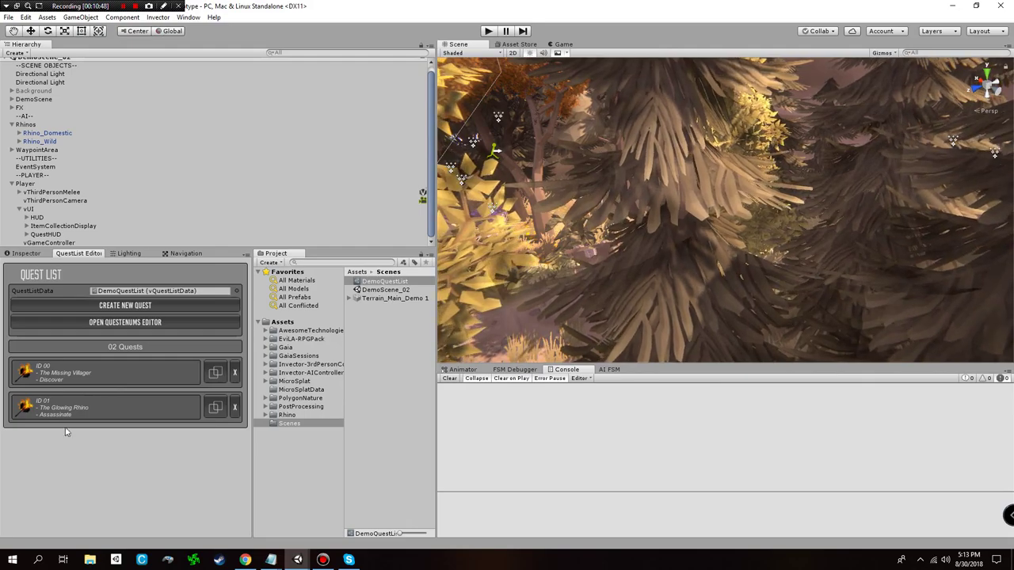
pyautogui.moveTo(620, 286); pyautogui.dragTo(401, 274, button='right')
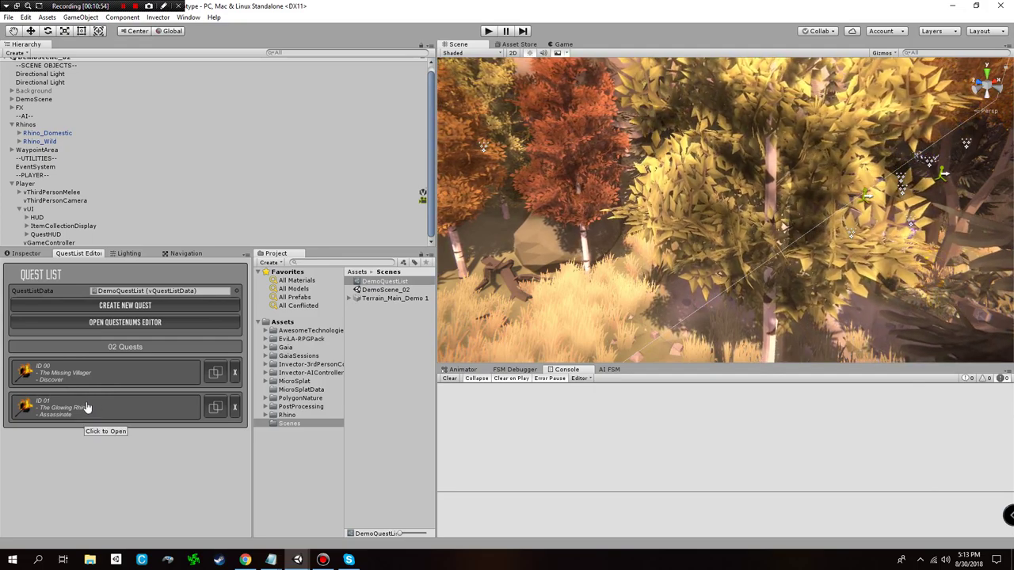
# - Expand The Glowing Rhino quest in the list, look over its settings, and collapse it again
pyautogui.click(87, 408)
pyautogui.scroll(-3, 103, 377)
pyautogui.scroll(2, 103, 377)
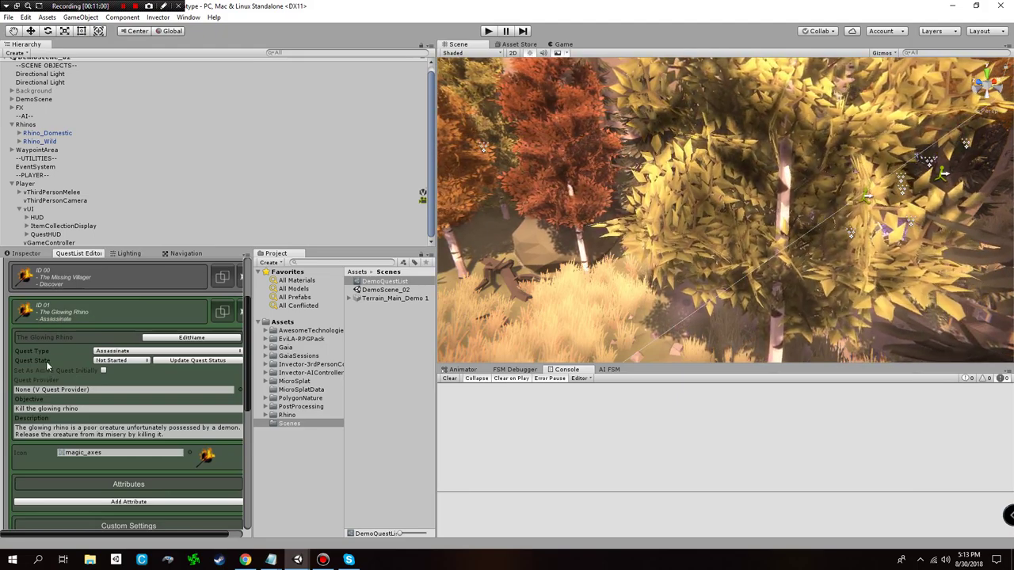
pyautogui.click(63, 313)
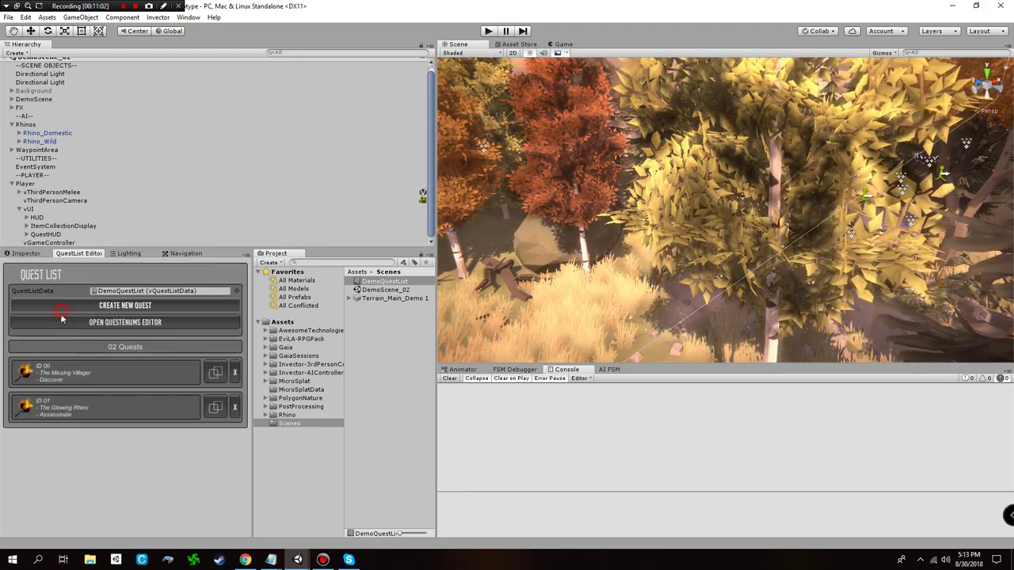
# - Set The Missing Villager quest as initially active and collapse its settings
pyautogui.click(72, 376)
pyautogui.scroll(-4, 122, 380)
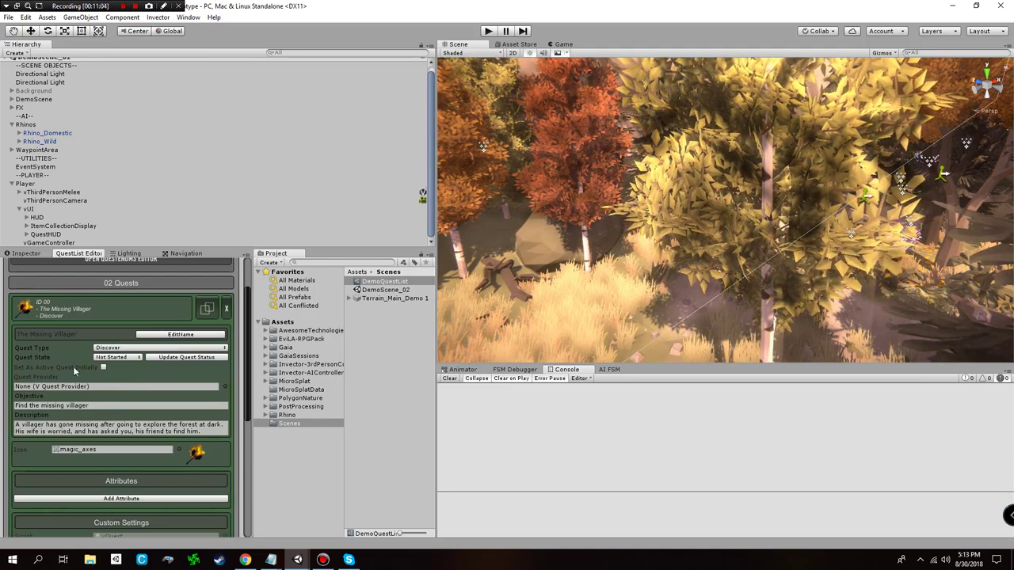
pyautogui.click(103, 367)
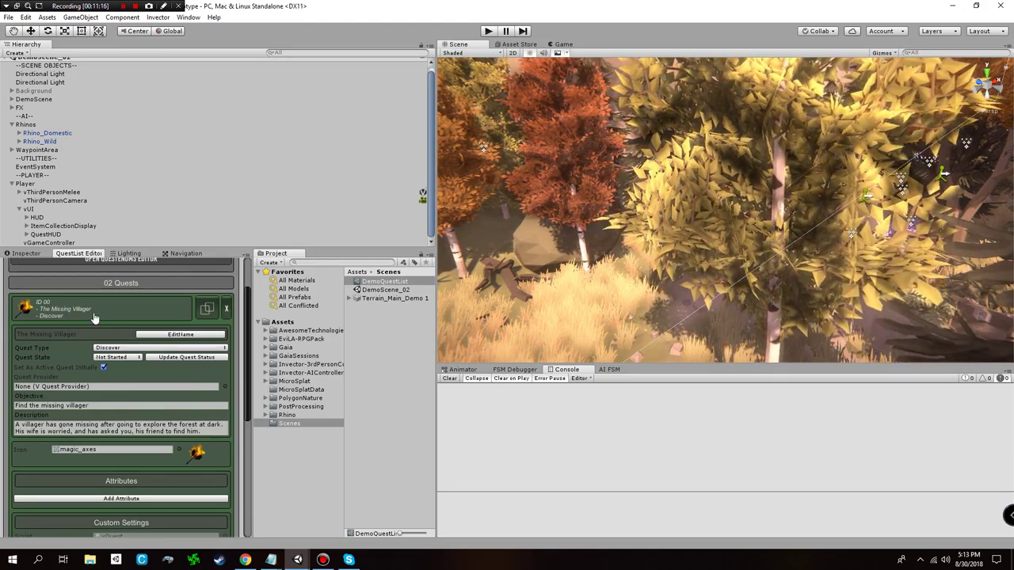
pyautogui.click(59, 320)
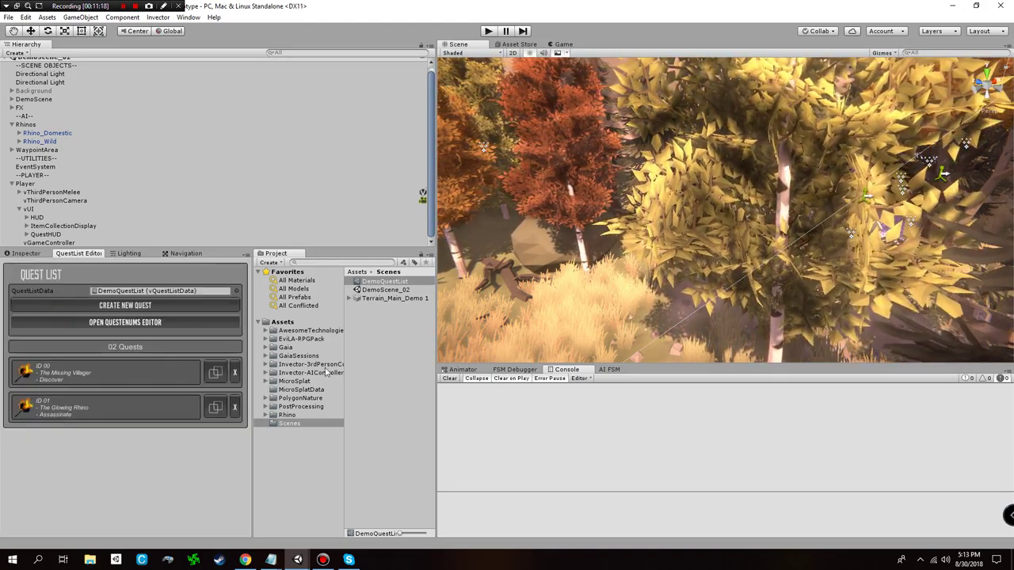
# - Open the NPC creator for the quest system
pyautogui.moveTo(713, 257); pyautogui.dragTo(851, 262, button='right')
pyautogui.keyDown('alt'); pyautogui.moveTo(850, 263); pyautogui.dragTo(941, 200); pyautogui.keyUp('alt')
pyautogui.moveTo(941, 200); pyautogui.dragTo(910, 267, button='right')
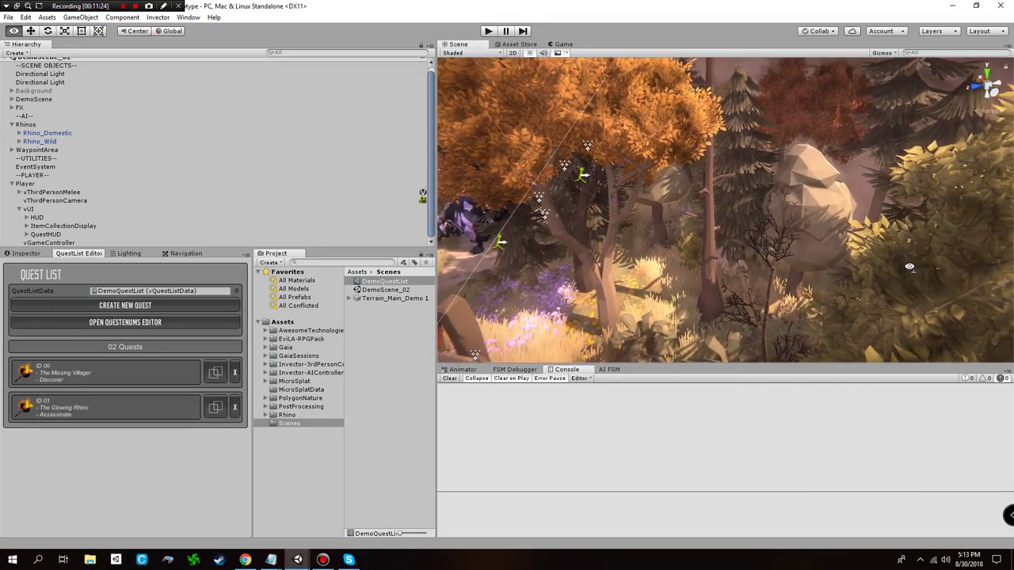
pyautogui.click(158, 17)
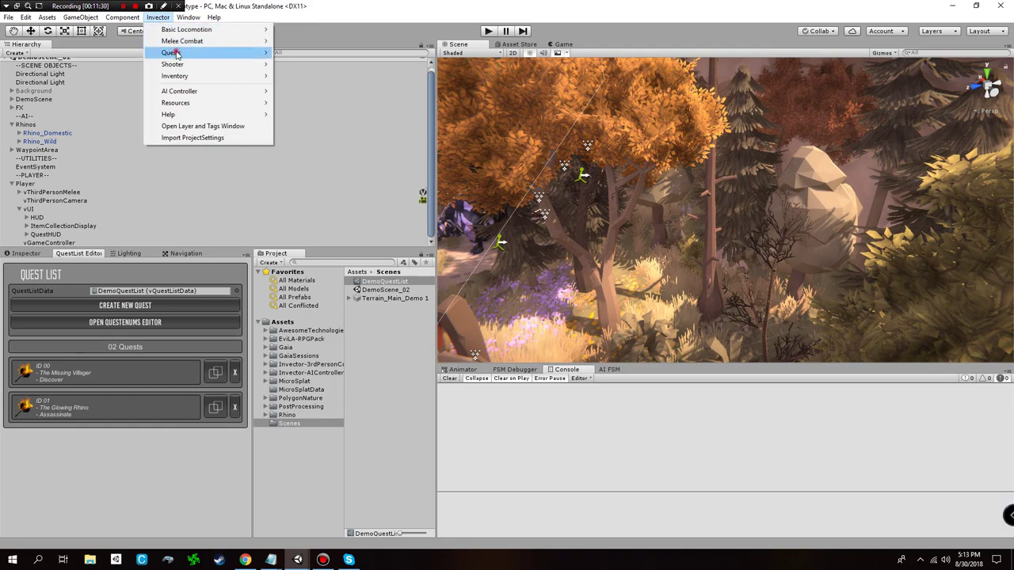
pyautogui.moveTo(176, 53)
pyautogui.click(333, 66)
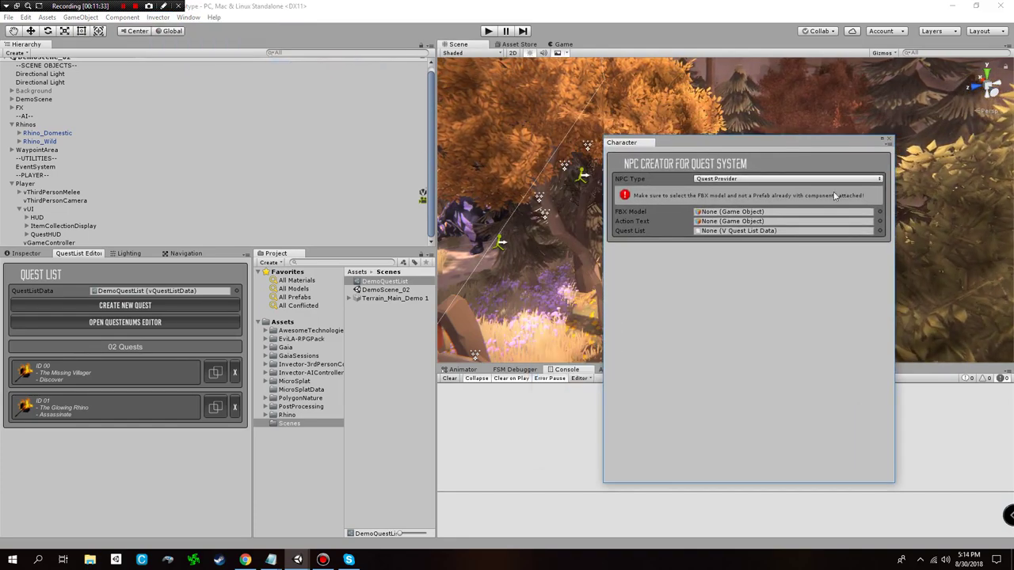
# - Search the model assets for "green" and assign VBOT2.0_GreenSkin as the Quest Provider NPC's FBX model
pyautogui.click(881, 211)
pyautogui.scroll(-2, 535, 308)
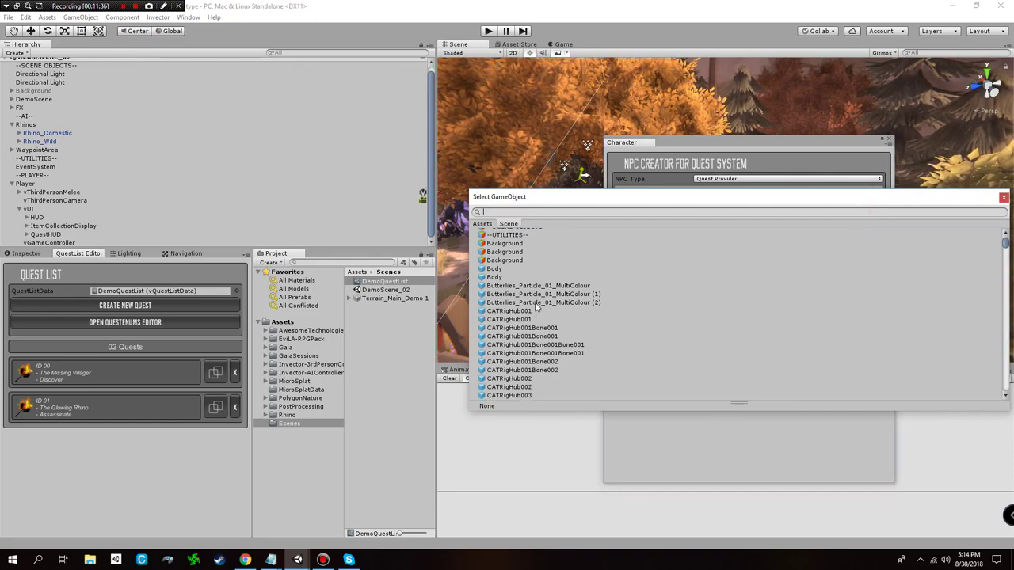
pyautogui.scroll(2, 535, 278)
pyautogui.click(483, 224)
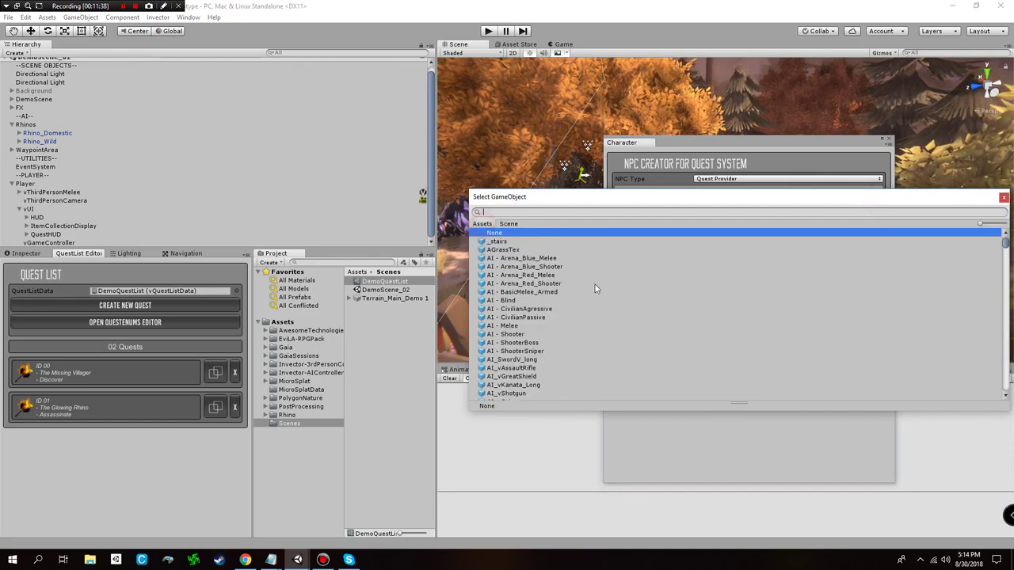
pyautogui.scroll(-10, 546, 285)
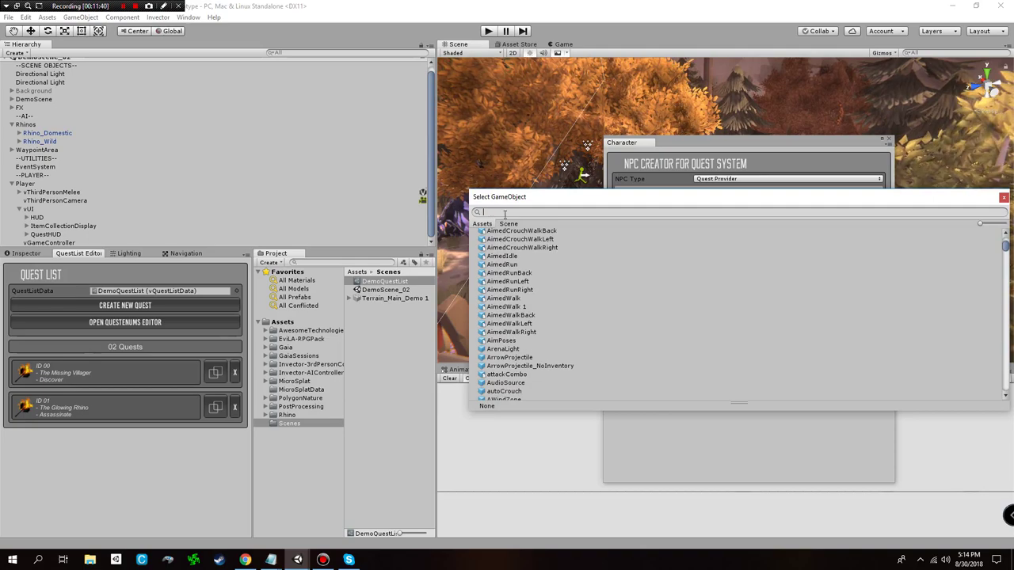
pyautogui.write('vbot')
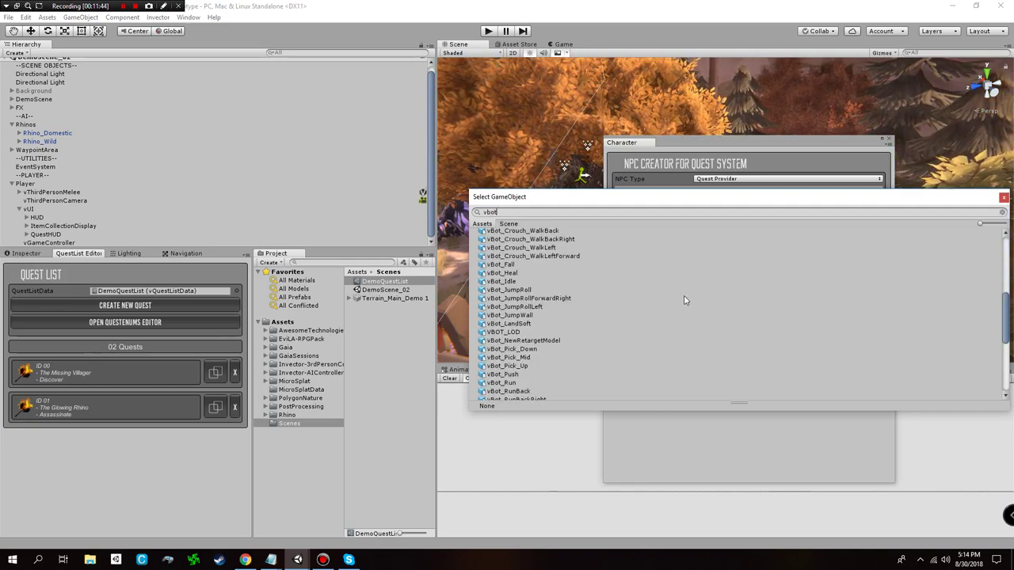
pyautogui.write('o')
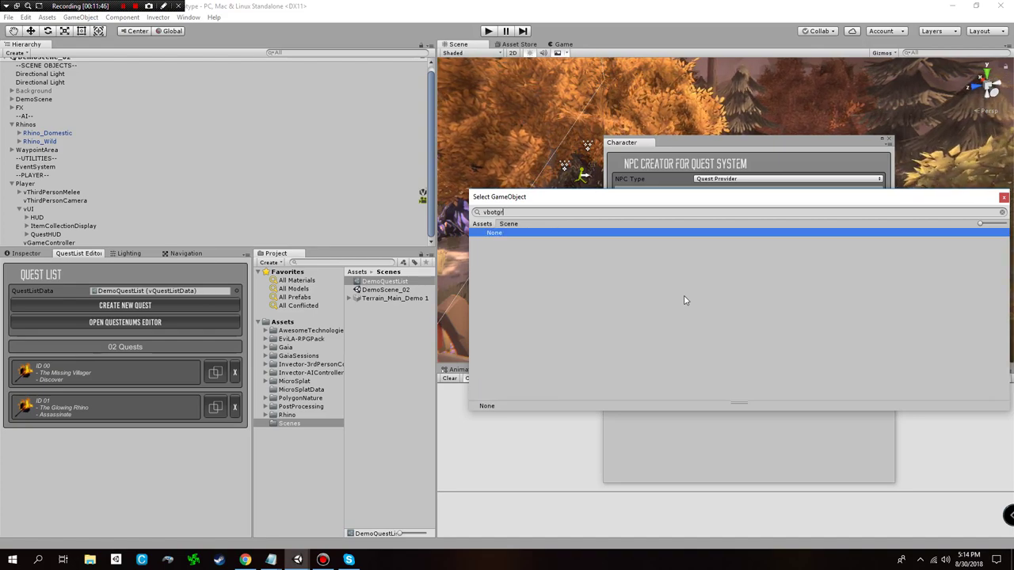
pyautogui.press('BackSpace')
pyautogui.press('BackSpace')
pyautogui.press('BackSpace')
pyautogui.press('BackSpace')
pyautogui.press('BackSpace')
pyautogui.press('BackSpace')
pyautogui.write('gree')
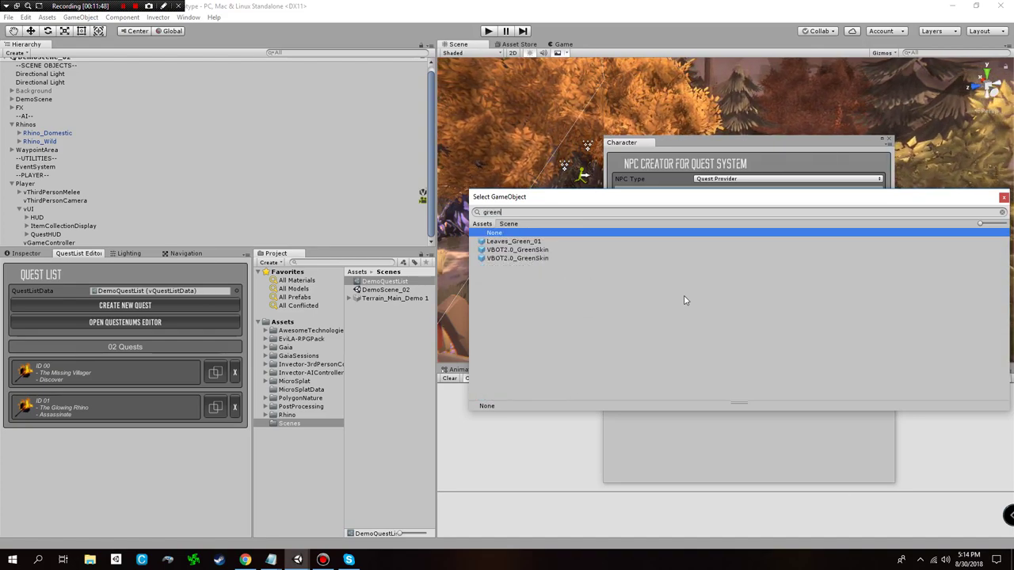
pyautogui.write('n')
pyautogui.press('Down')
pyautogui.press('Down')
pyautogui.press('Return')
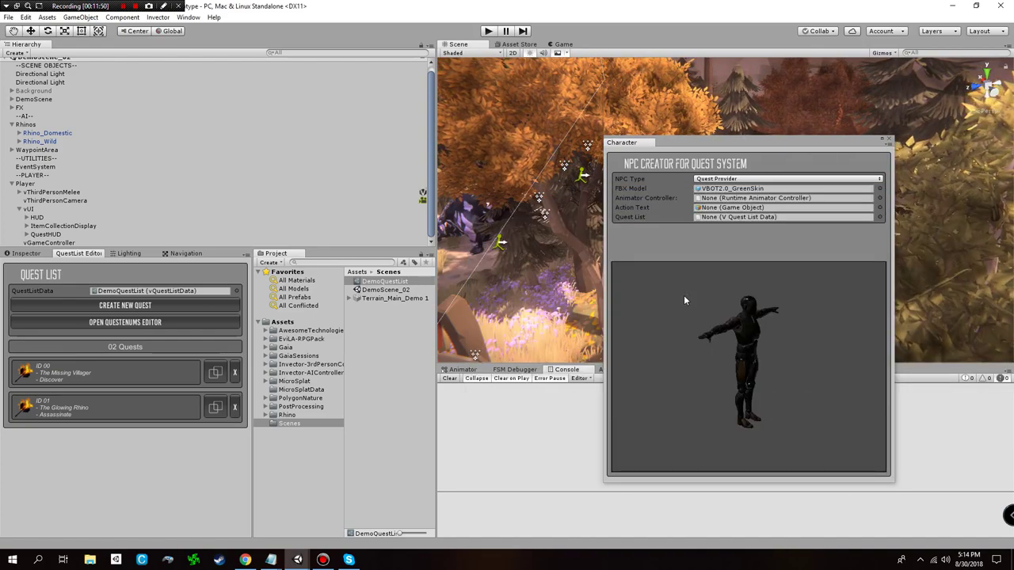
# - Assign Invector@AI_BasicLocomotion as the NPC's animator controller and vActionText as its action text
pyautogui.click(878, 198)
pyautogui.click(564, 250)
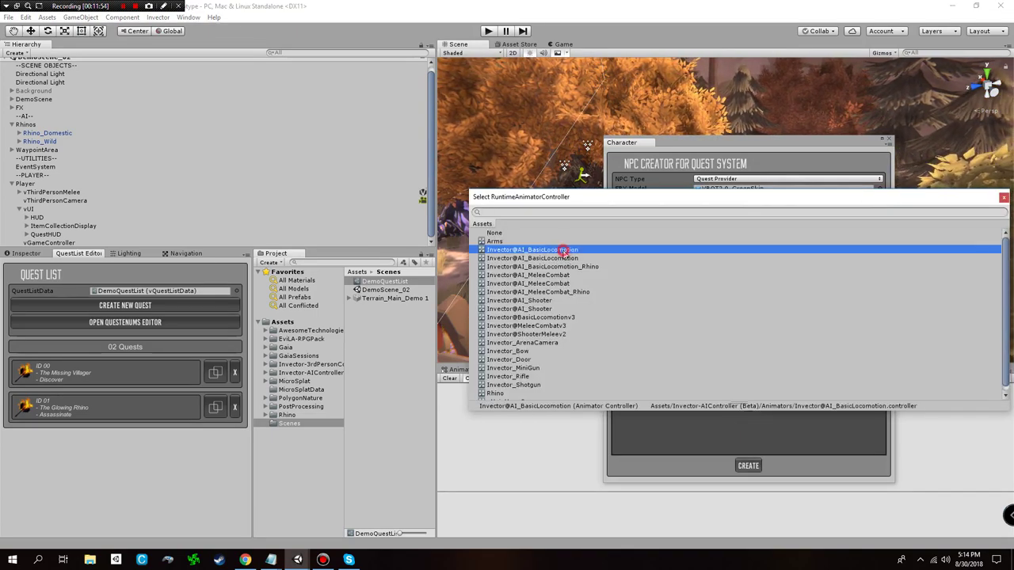
pyautogui.doubleClick(556, 252)
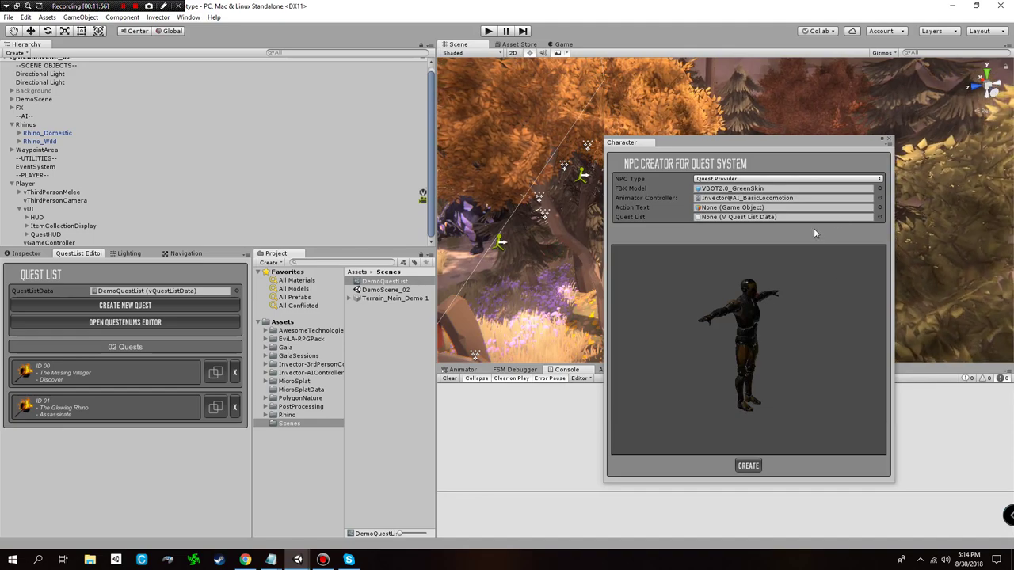
pyautogui.click(879, 207)
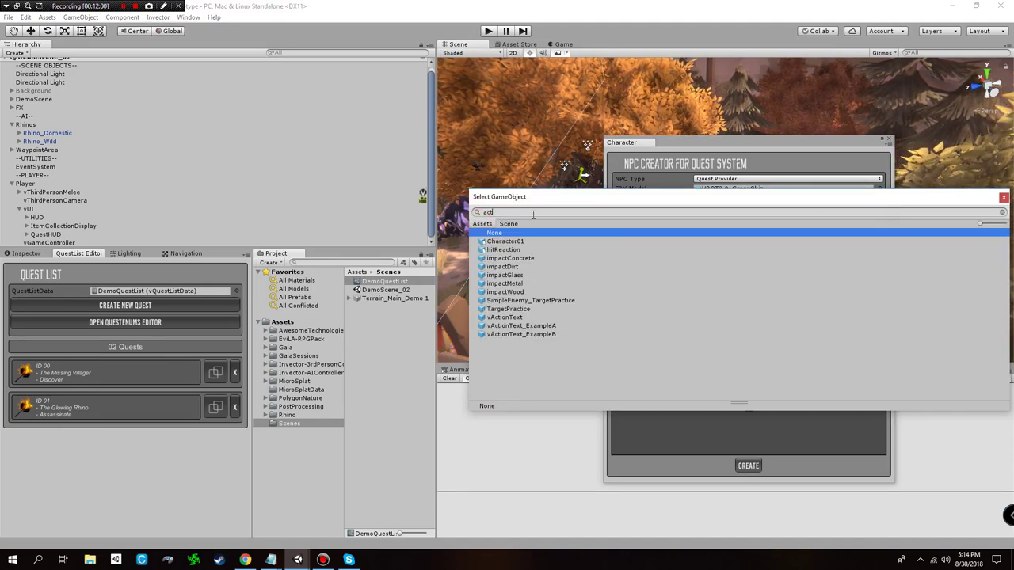
pyautogui.click(545, 317)
pyautogui.doubleClick(545, 317)
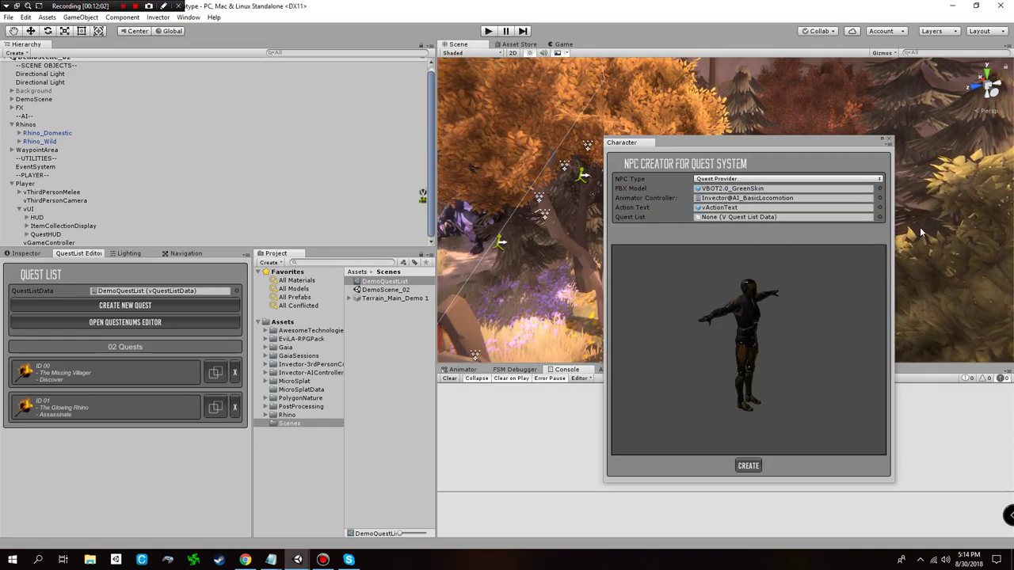
# - Assign DemoQuestList as the NPC's quest list and create the quest provider
pyautogui.click(880, 218)
pyautogui.click(507, 241)
pyautogui.doubleClick(507, 241)
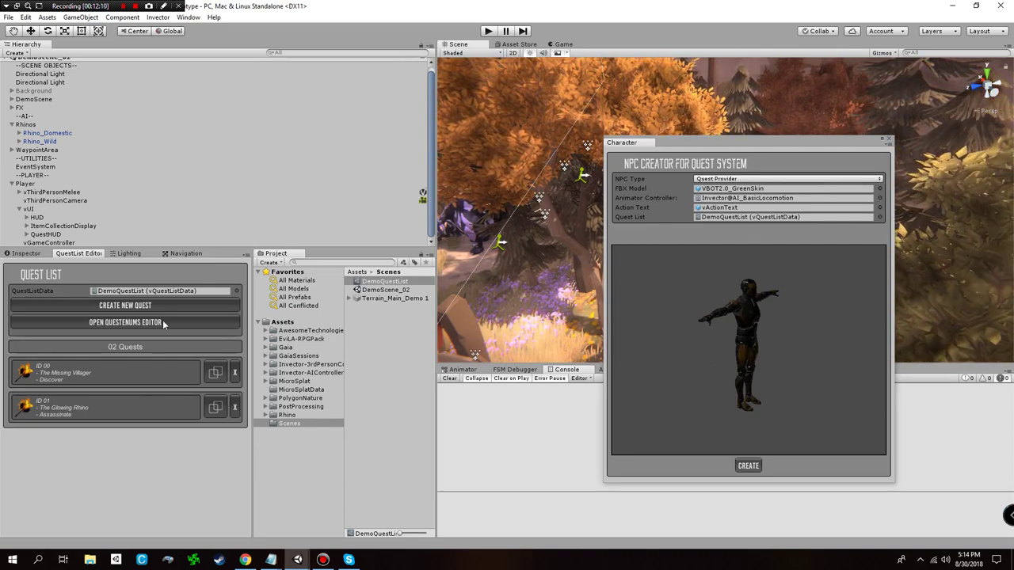
pyautogui.click(748, 466)
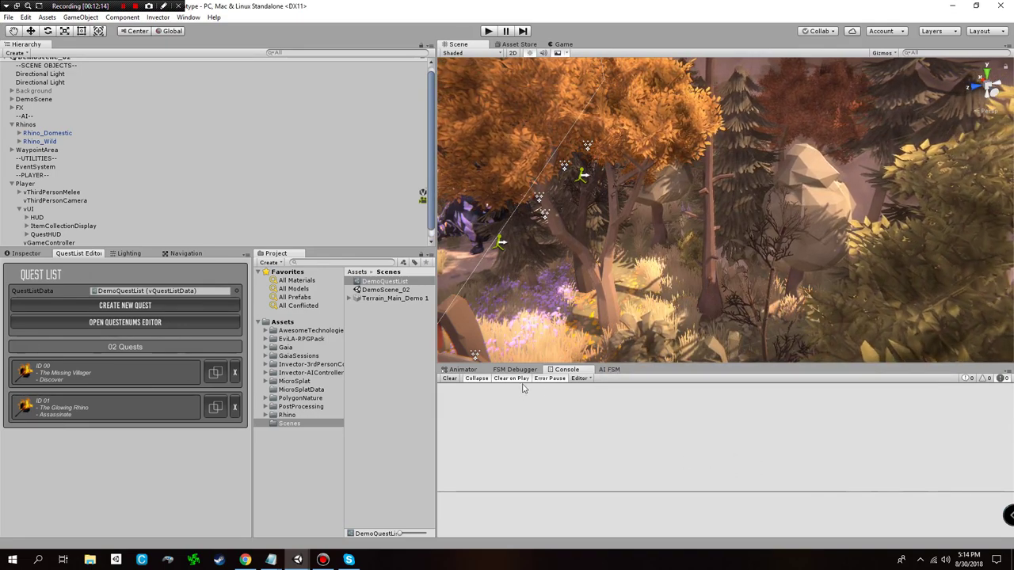
# - Locate the new VBOT2.0_GreenSkin NPC in the scene and place it under --AI-- in the hierarchy
pyautogui.moveTo(602, 299); pyautogui.dragTo(713, 302, button='right')
pyautogui.scroll(-1, 115, 150)
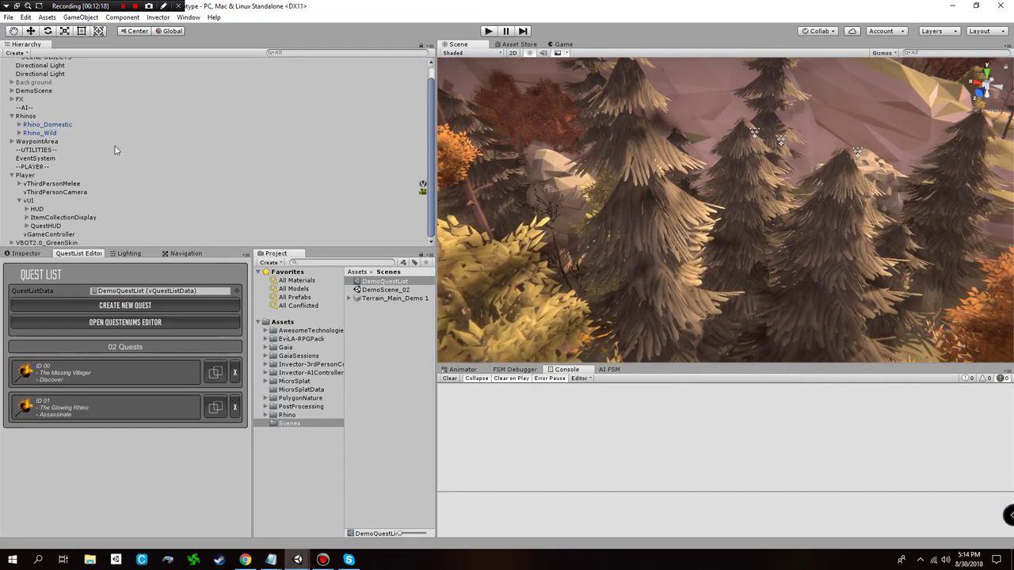
pyautogui.click(43, 244)
pyautogui.doubleClick(43, 244)
pyautogui.moveTo(42, 244); pyautogui.dragTo(32, 108)
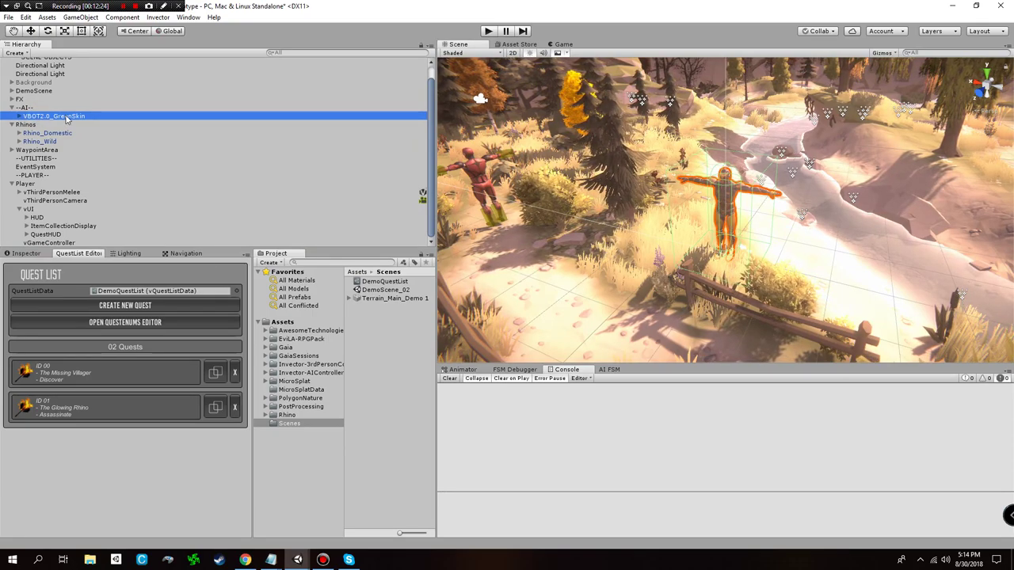
pyautogui.keyDown('alt'); pyautogui.moveTo(756, 224); pyautogui.dragTo(711, 232); pyautogui.keyUp('alt')
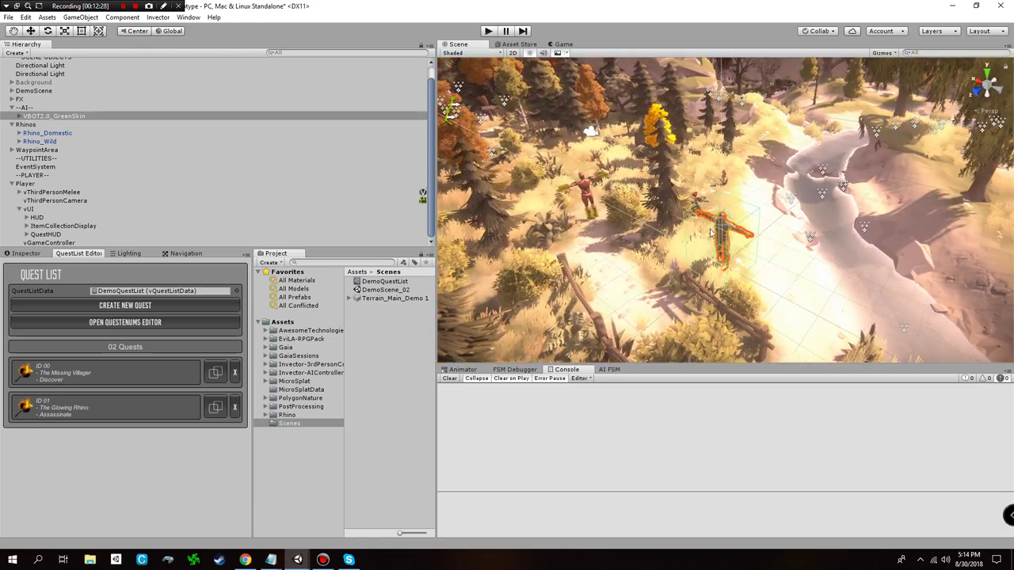
pyautogui.click(723, 228)
pyautogui.click(723, 228)
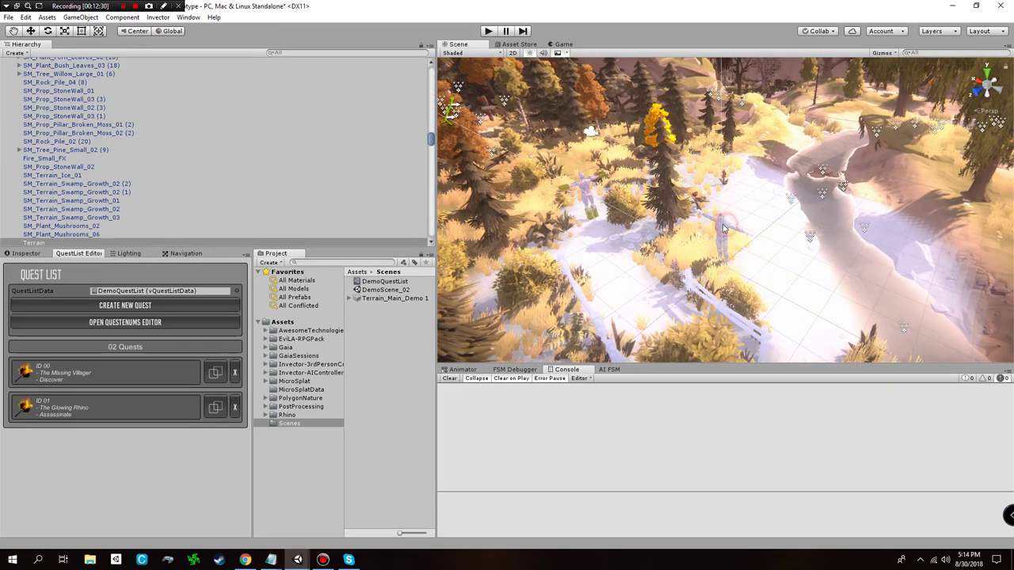
pyautogui.scroll(5, 65, 141)
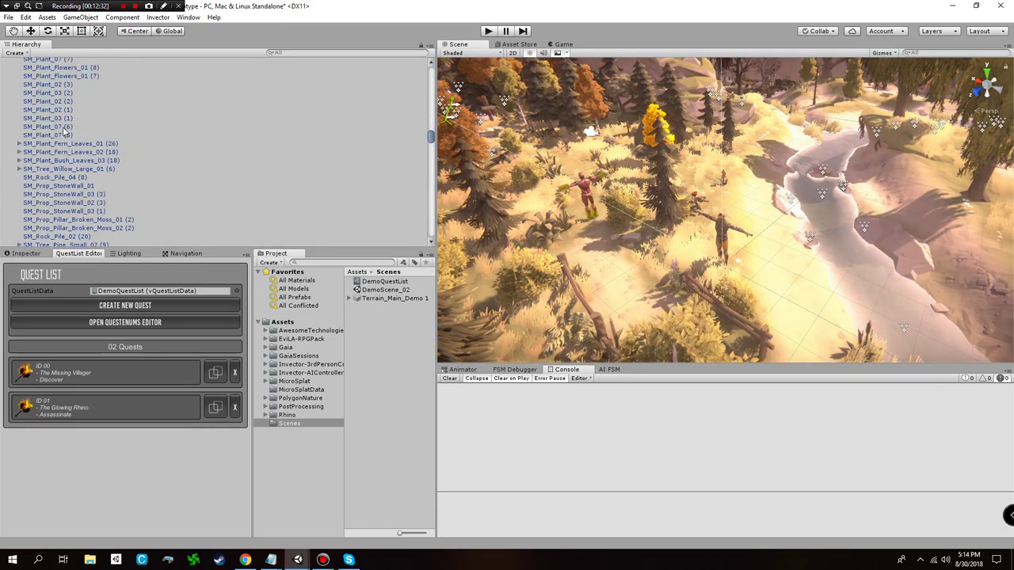
# - Filter the hierarchy for "green", select the parent VBOT2.0_GreenSkin object under --AI--, and clear the filter
pyautogui.click(335, 52)
pyautogui.write('green')
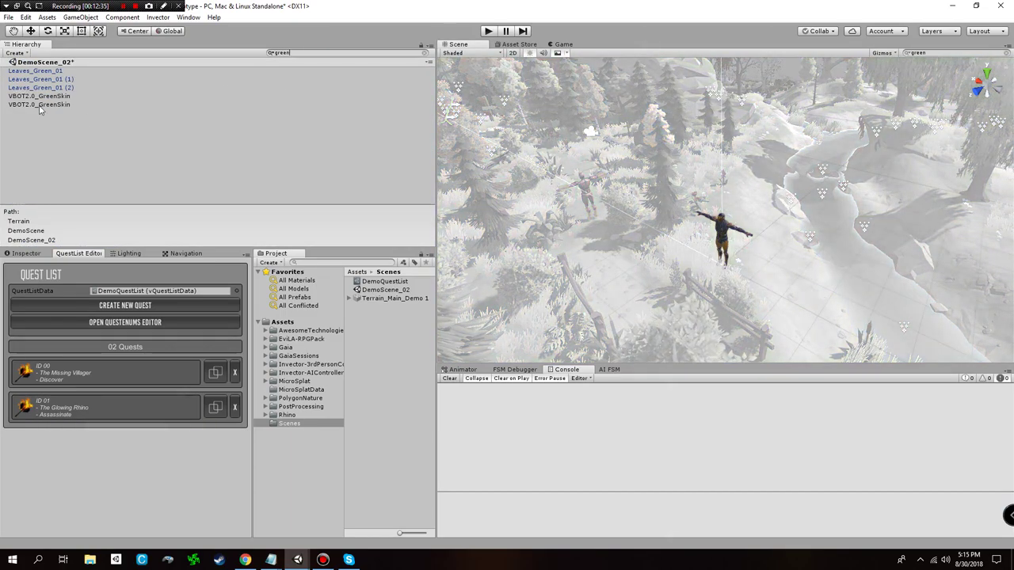
pyautogui.click(45, 105)
pyautogui.doubleClick(47, 96)
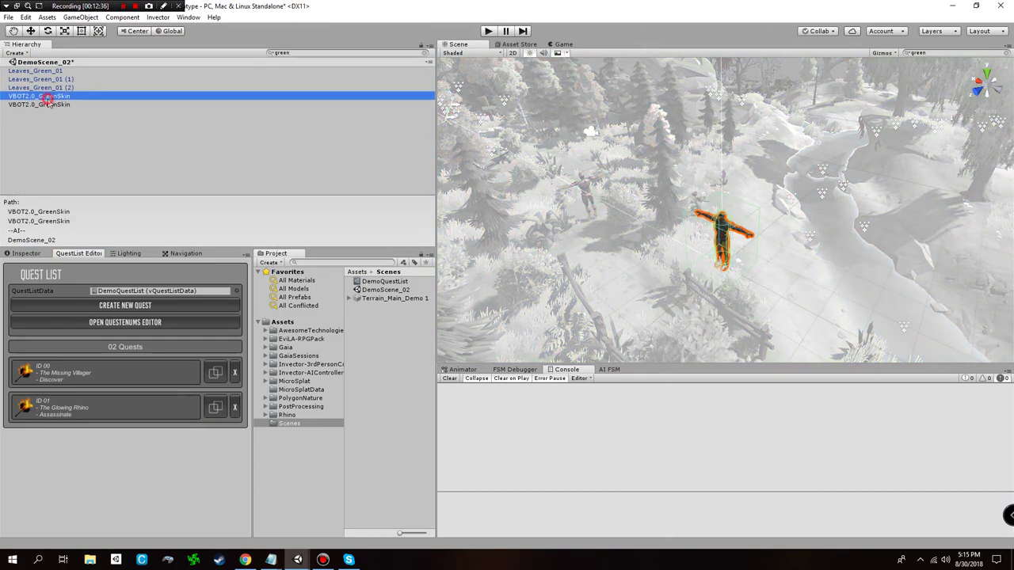
pyautogui.doubleClick(48, 106)
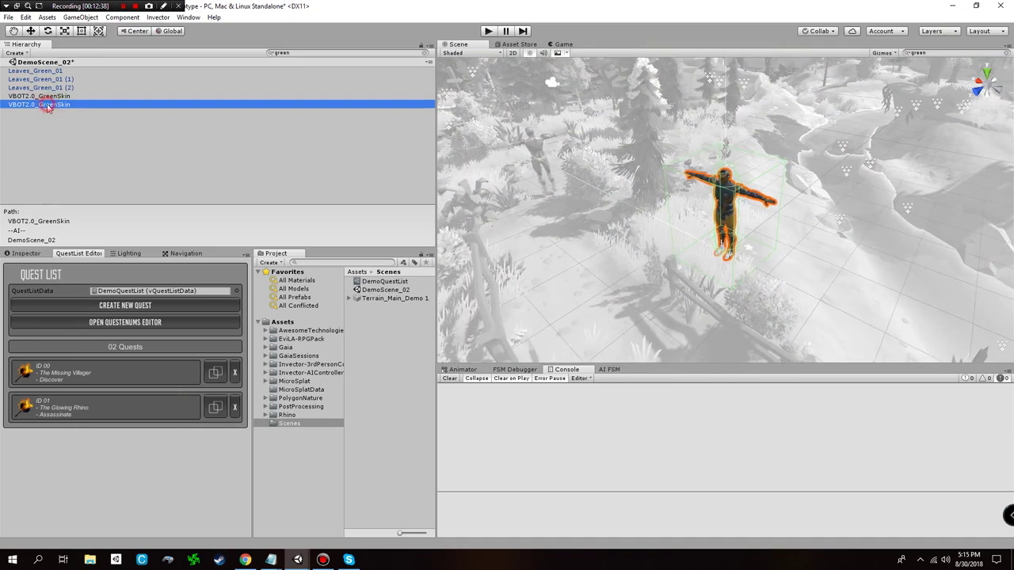
pyautogui.click(49, 105)
pyautogui.click(38, 97)
pyautogui.click(36, 104)
pyautogui.click(313, 52)
pyautogui.press('BackSpace')
pyautogui.click(46, 201)
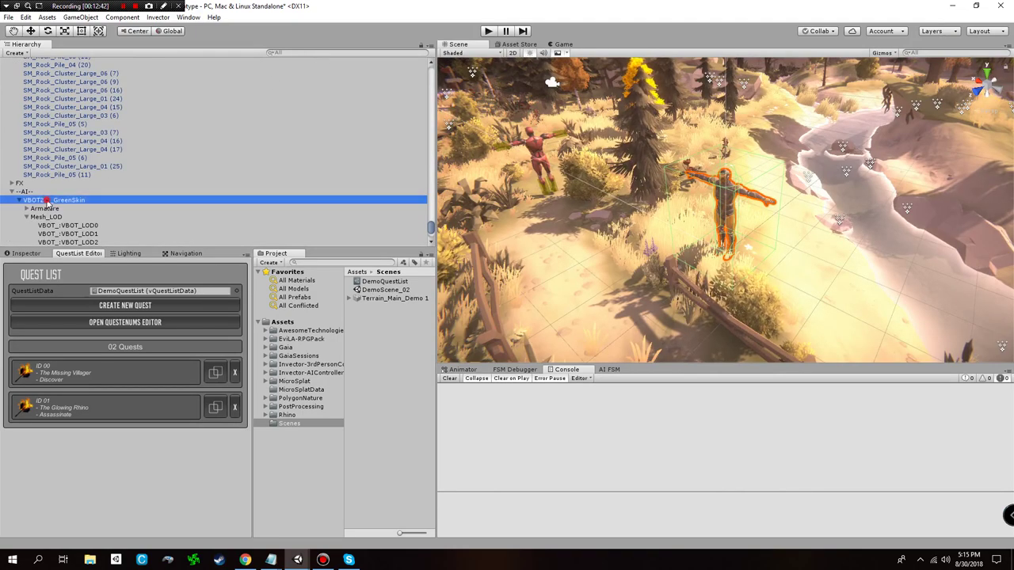
# - Move the VBOT2.0_GreenSkin NPC away from the wooden fence to a spot between the pine trees
pyautogui.moveTo(747, 167); pyautogui.dragTo(596, 212, button='right')
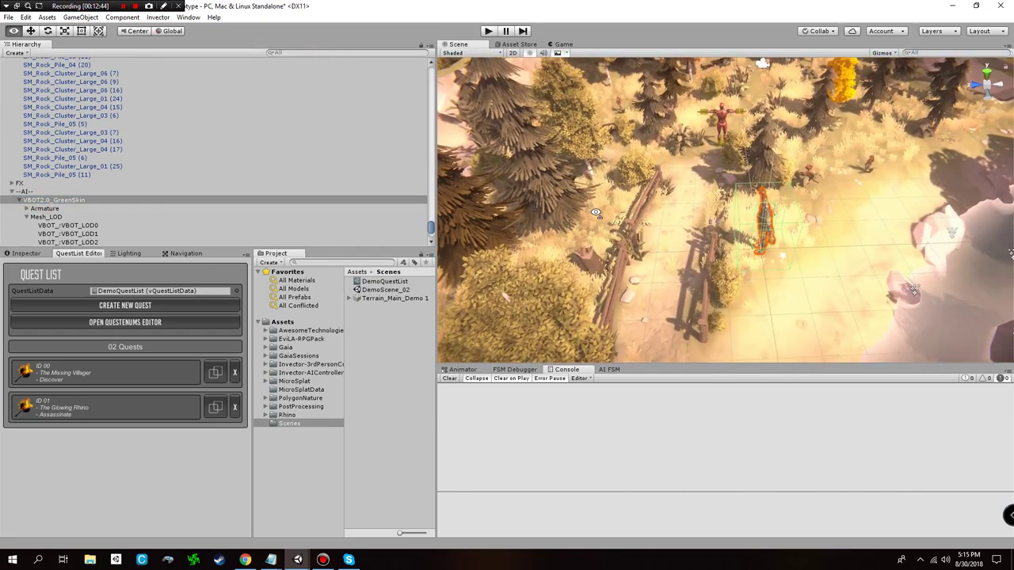
pyautogui.keyDown('alt'); pyautogui.moveTo(820, 204); pyautogui.dragTo(674, 242); pyautogui.keyUp('alt')
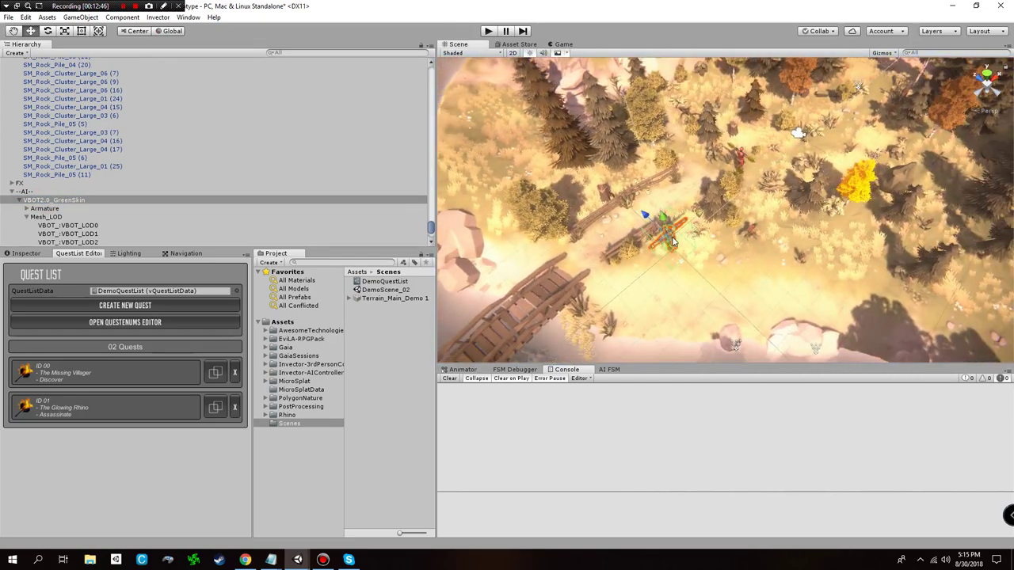
pyautogui.moveTo(981, 159); pyautogui.dragTo(887, 198, button='right')
pyautogui.press('w')
pyautogui.press('s')
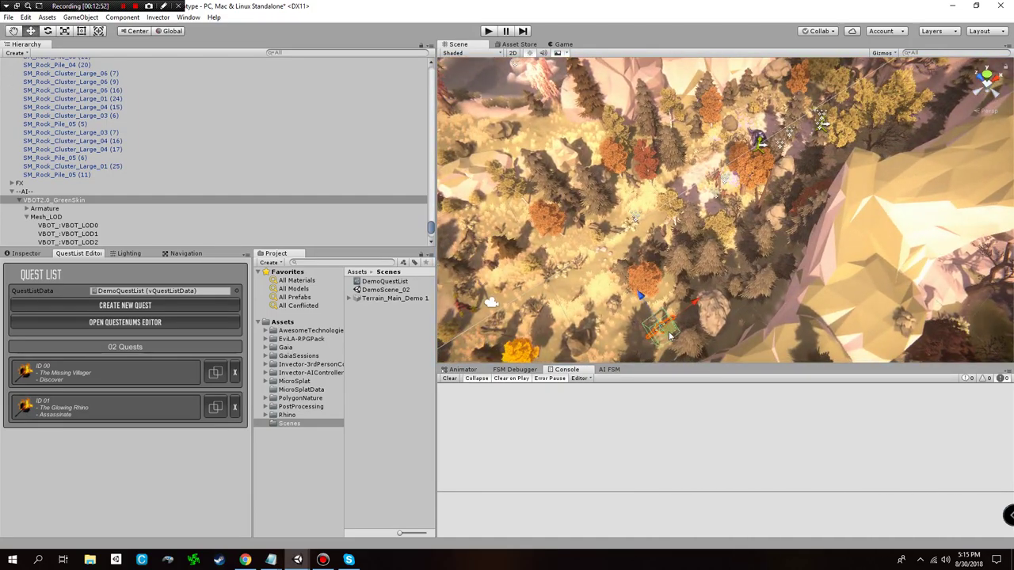
pyautogui.press('w')
pyautogui.moveTo(747, 281); pyautogui.dragTo(894, 247, button='right')
pyautogui.press('s')
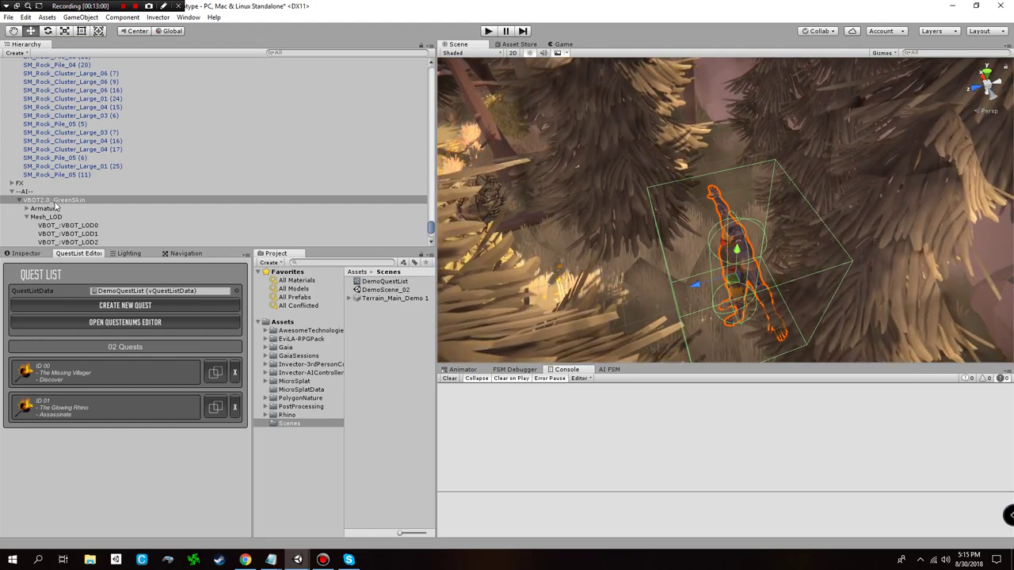
# - Compare the components of the parent VBOT2.0_GreenSkin NPC with those of its child object of the same name
pyautogui.click(56, 200)
pyautogui.click(26, 216)
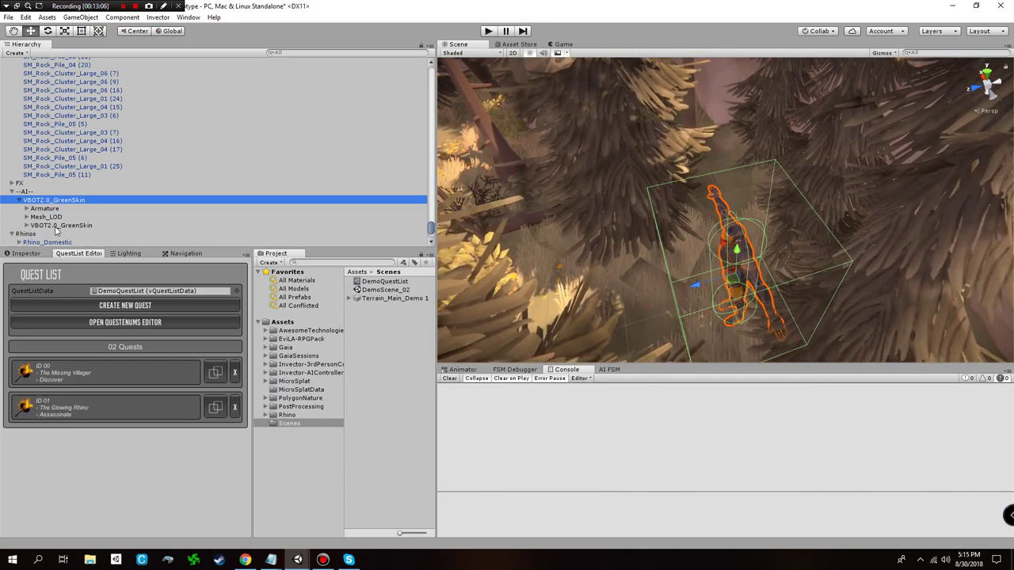
pyautogui.click(61, 225)
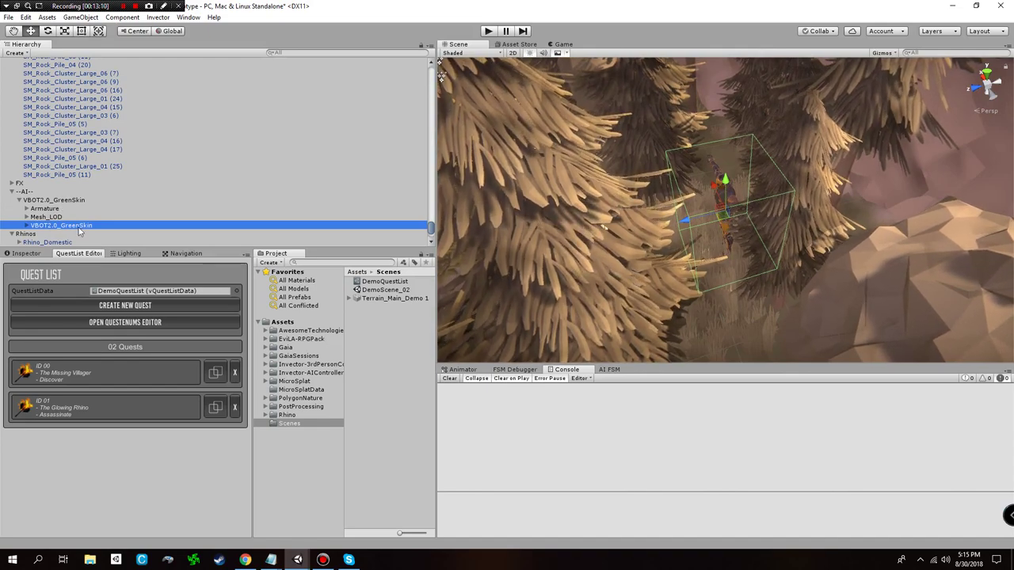
pyautogui.click(26, 254)
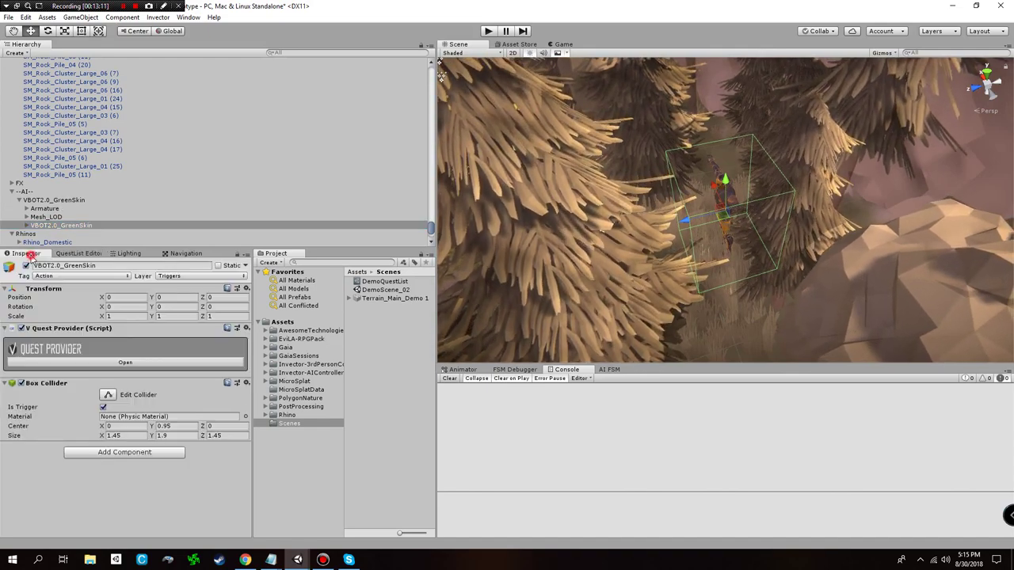
pyautogui.click(66, 201)
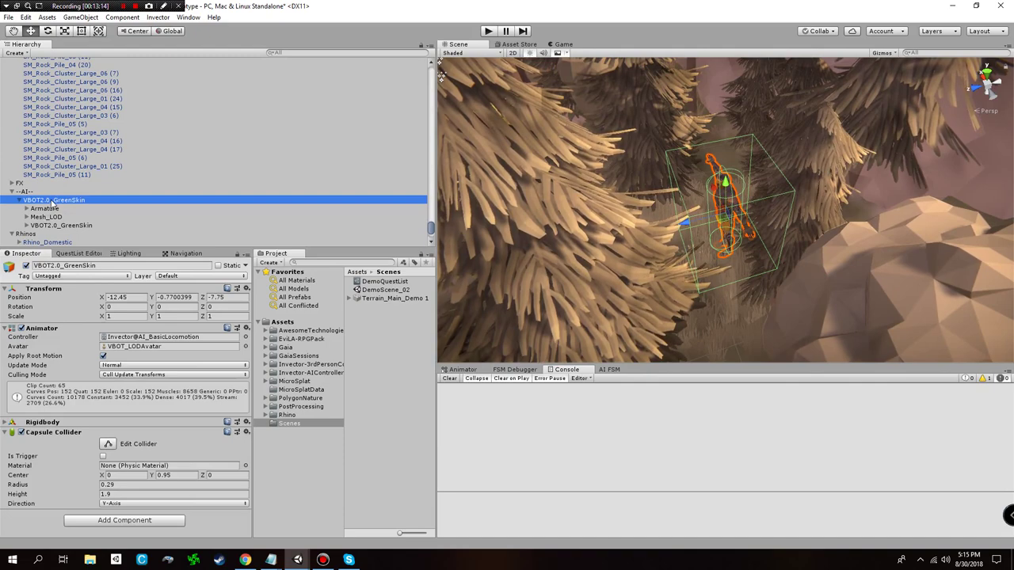
pyautogui.click(64, 226)
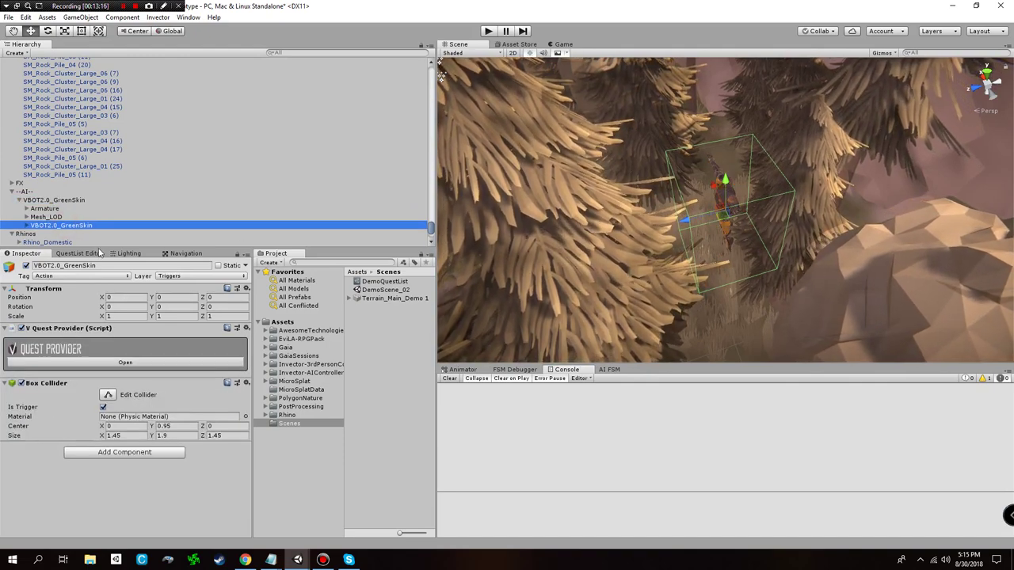
pyautogui.click(53, 200)
pyautogui.click(57, 225)
pyautogui.click(54, 200)
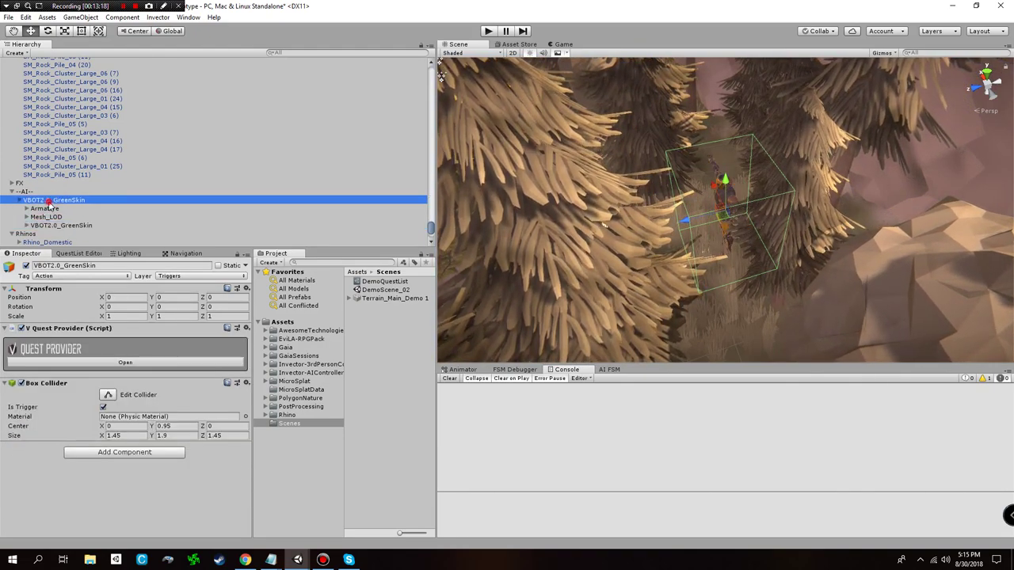
# - Select the child VBOT2.0_GreenSkin object and expand its Quest Provider settings at the quests filter and quest list
pyautogui.click(60, 227)
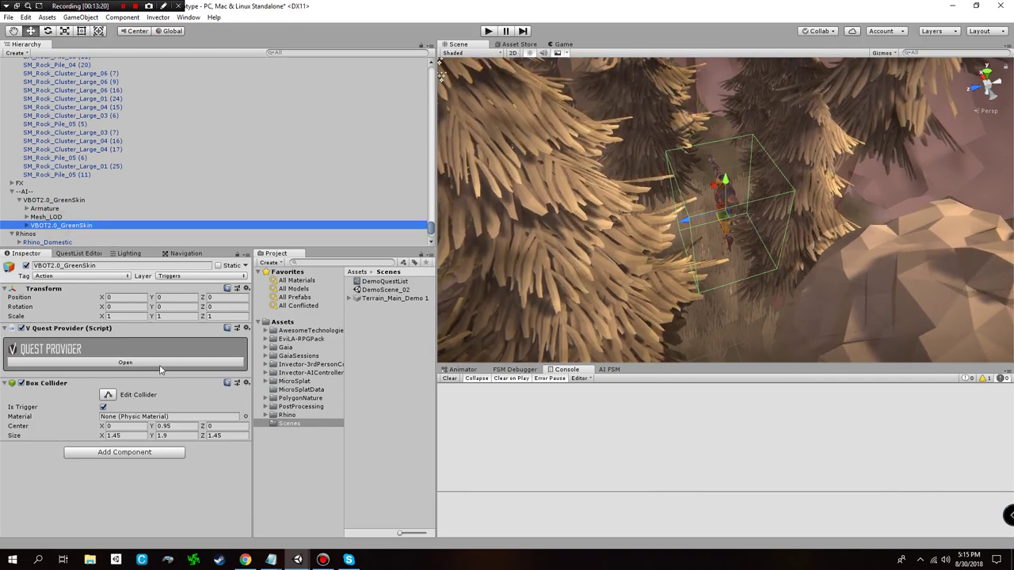
pyautogui.click(76, 364)
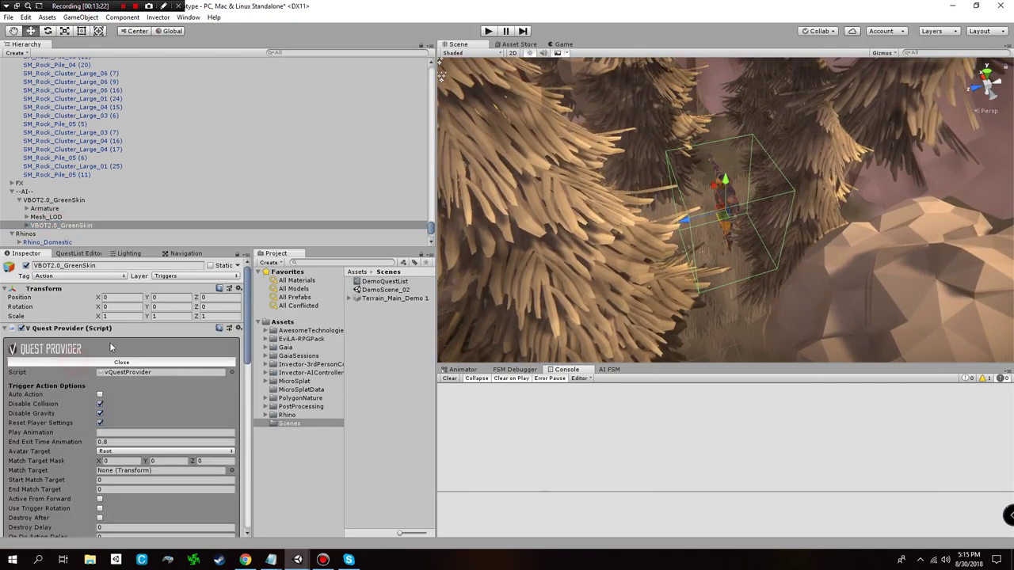
pyautogui.scroll(-10, 103, 358)
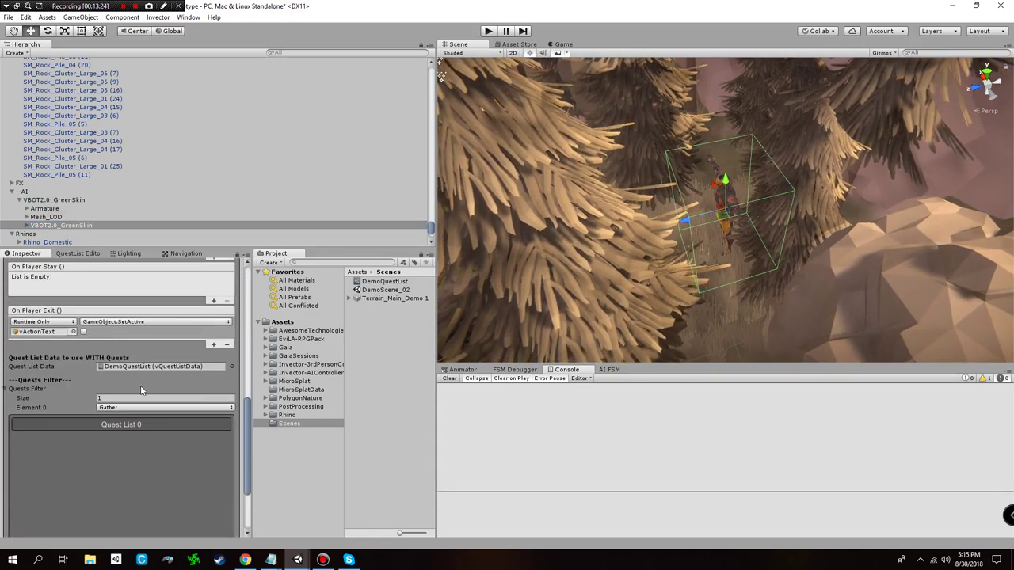
pyautogui.scroll(-2, 104, 404)
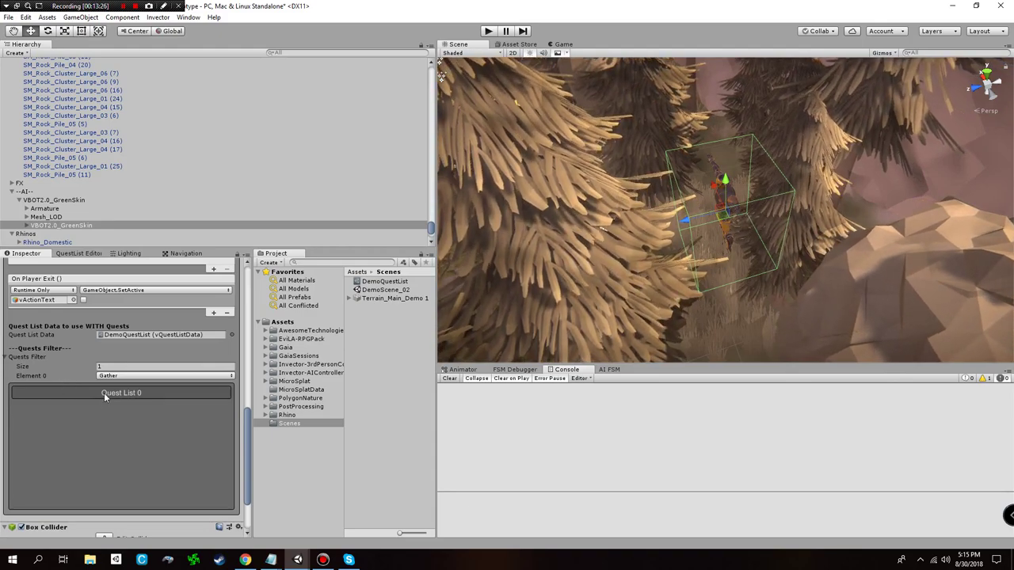
# - Set the provider's quests filter to Discover and add The Missing Villager to its quest list
pyautogui.click(123, 377)
pyautogui.click(127, 400)
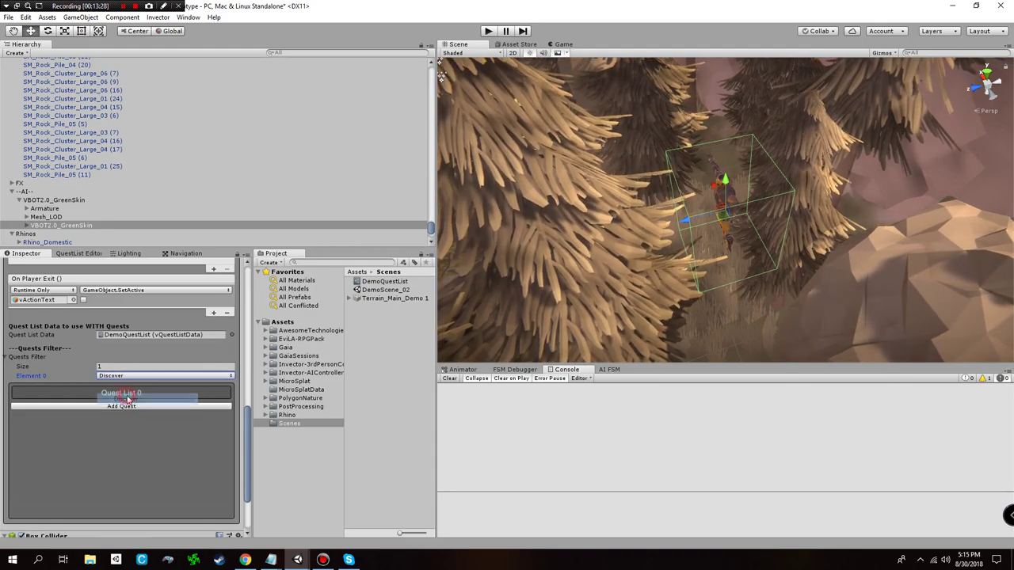
pyautogui.click(122, 407)
pyautogui.click(109, 421)
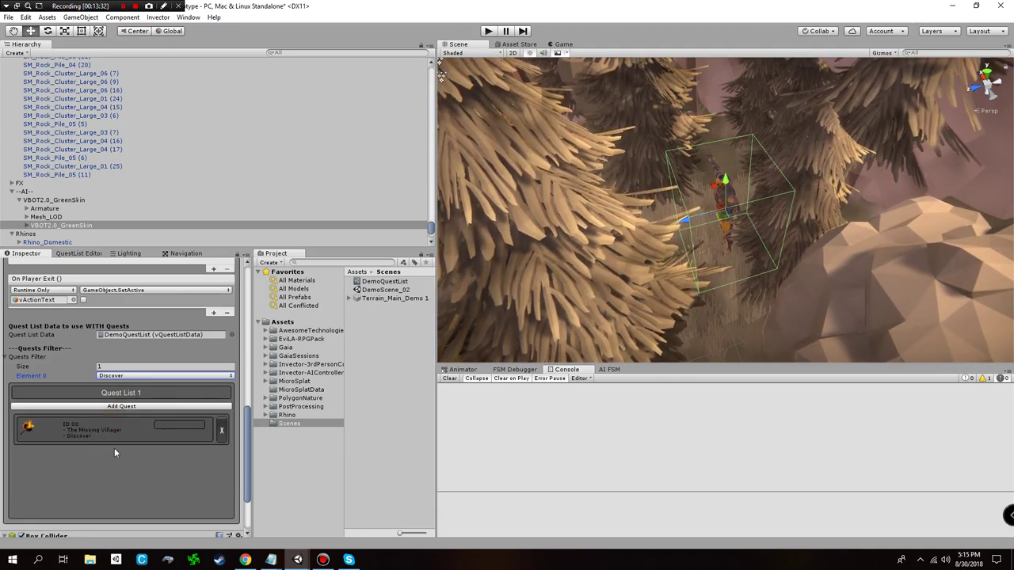
# - Collapse the parent VBOT2.0_GreenSkin NPC under --AI-- in the hierarchy
pyautogui.moveTo(250, 420); pyautogui.dragTo(248, 278)
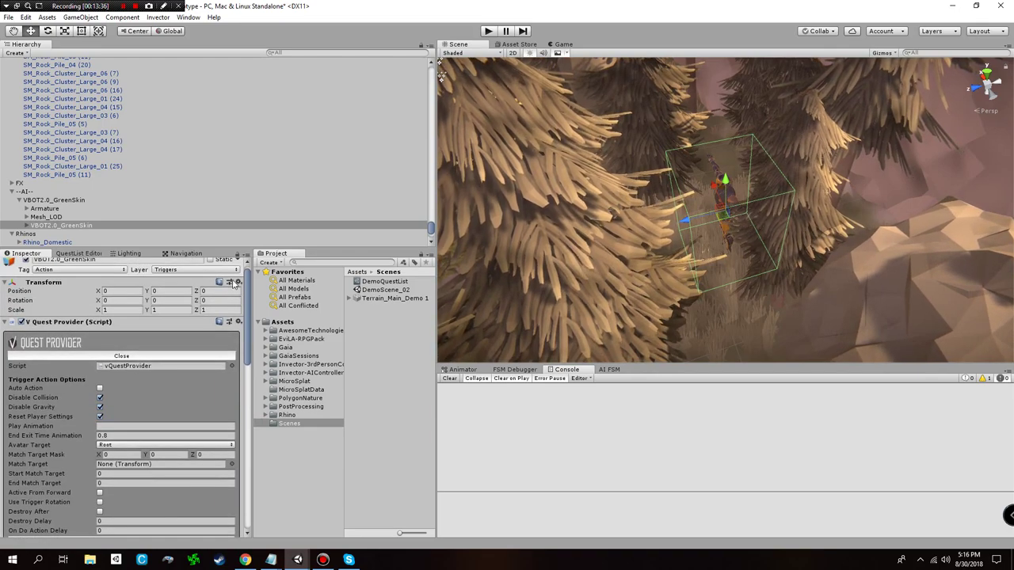
pyautogui.click(19, 200)
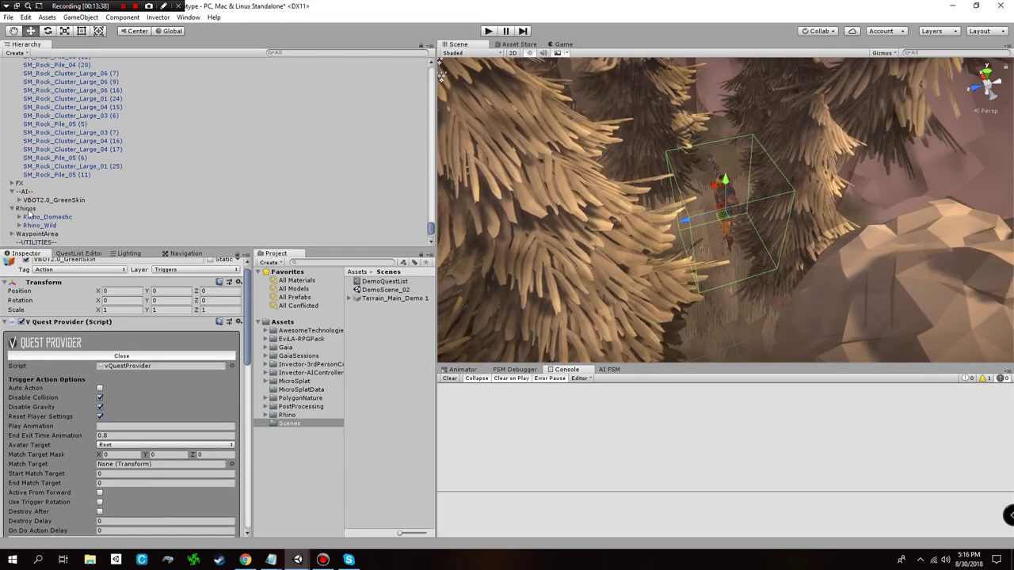
pyautogui.moveTo(791, 267); pyautogui.dragTo(756, 211, button='right')
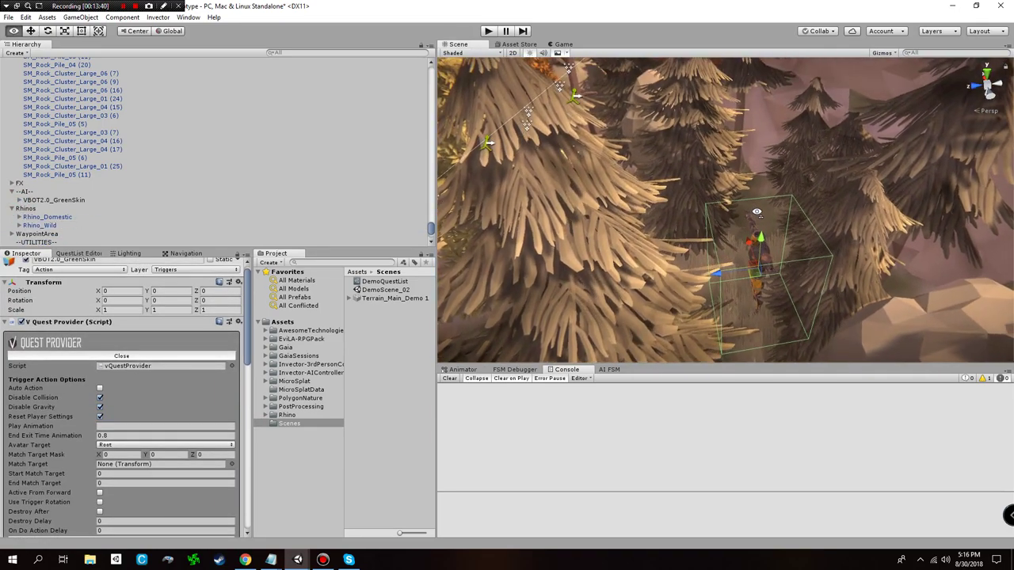
pyautogui.keyDown('alt'); pyautogui.moveTo(757, 212); pyautogui.dragTo(769, 214); pyautogui.keyUp('alt')
# - Replace The Missing Villager in the provider's quest list with The Glowing Rhino, using the Assassinate quests filter
pyautogui.click(136, 356)
pyautogui.click(135, 362)
pyautogui.scroll(-10, 134, 373)
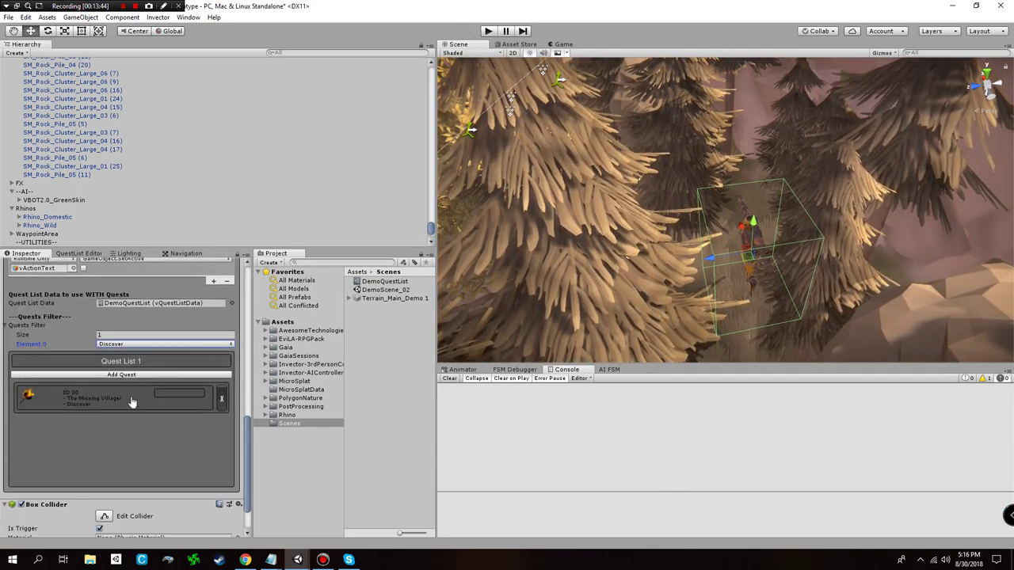
pyautogui.click(222, 399)
pyautogui.click(121, 374)
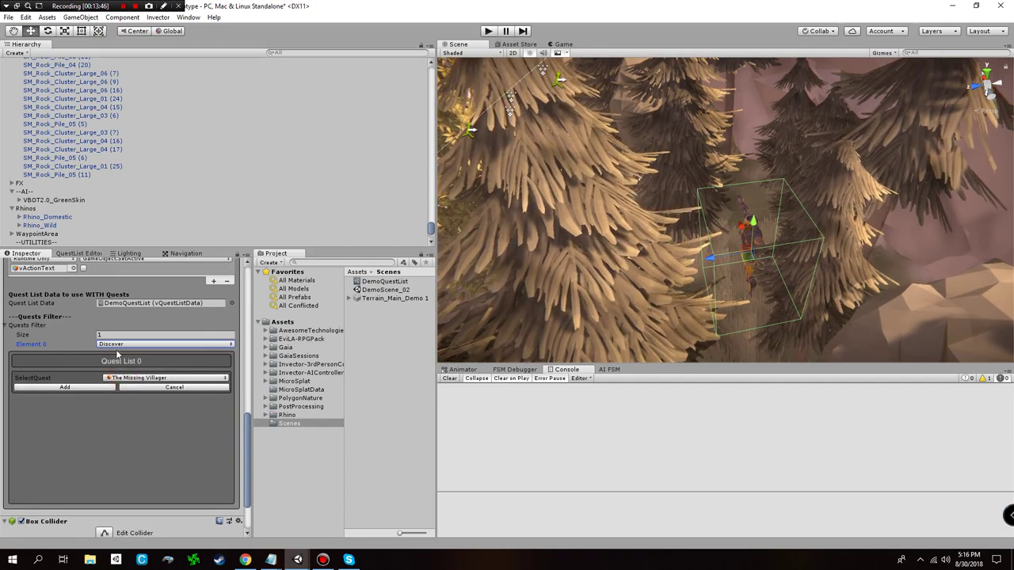
pyautogui.click(119, 344)
pyautogui.click(103, 379)
pyautogui.click(65, 388)
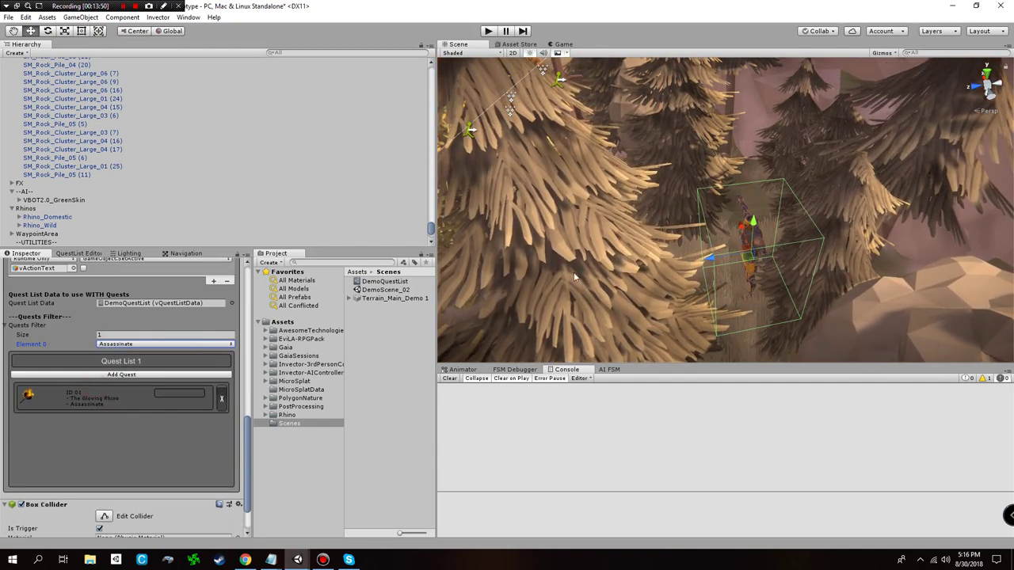
# - Locate the glowing rhino in the scene, select Rhino_Wild, and add a vQuestTarget component to it
pyautogui.moveTo(702, 247); pyautogui.dragTo(733, 222, button='right')
pyautogui.press('w')
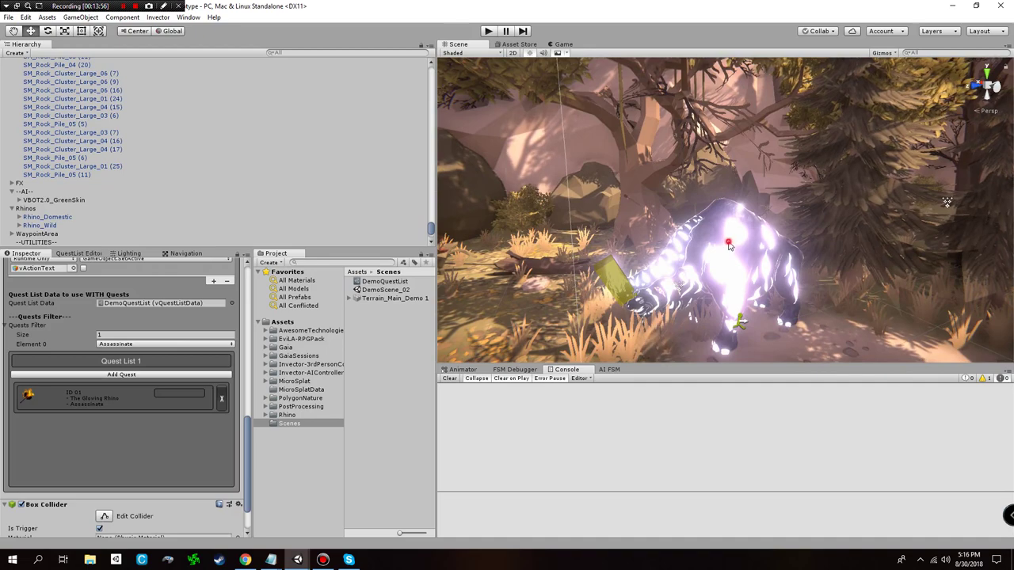
pyautogui.click(729, 247)
pyautogui.click(42, 227)
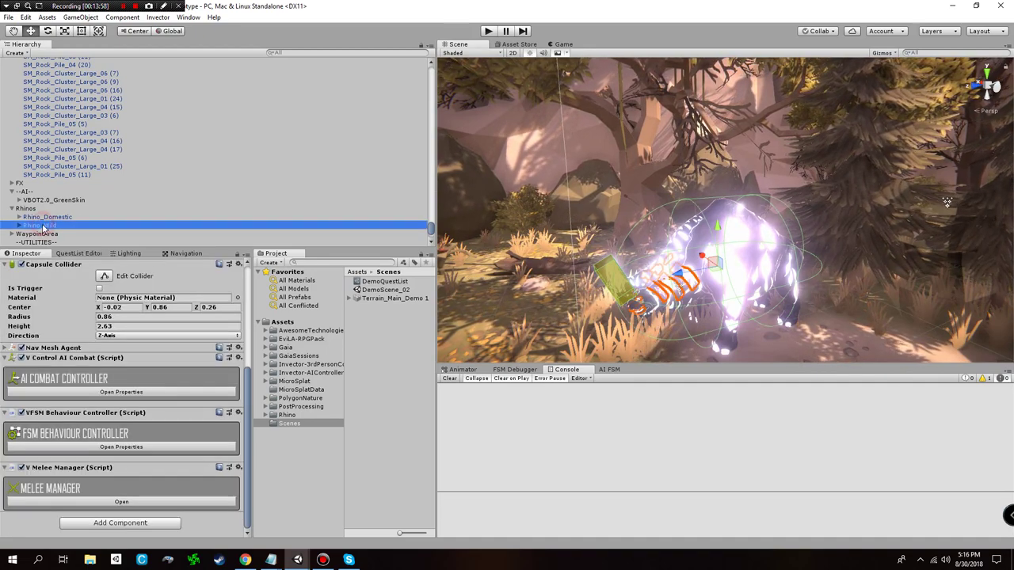
pyautogui.click(106, 526)
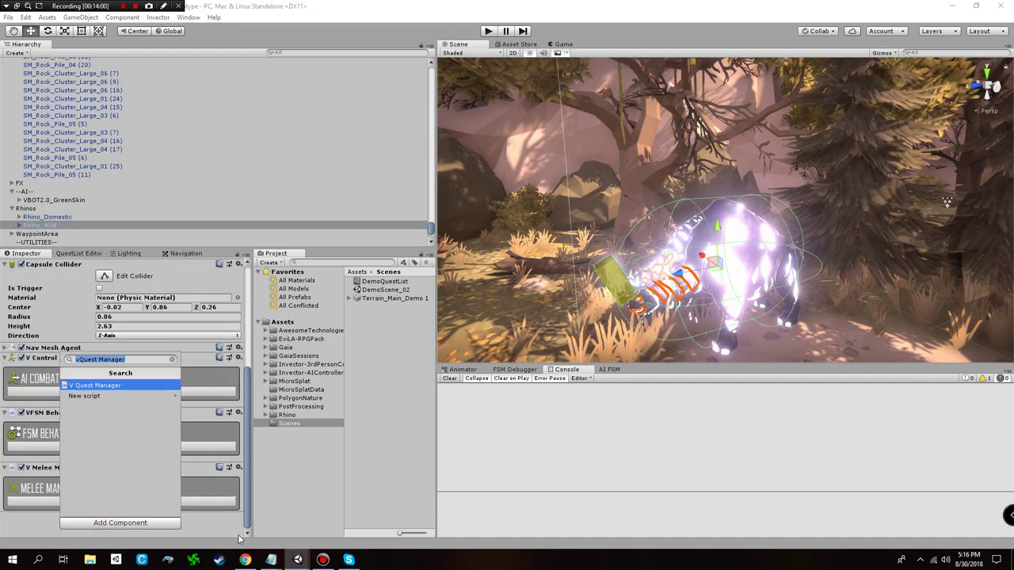
pyautogui.write('vQuestTarget')
pyautogui.press('Return')
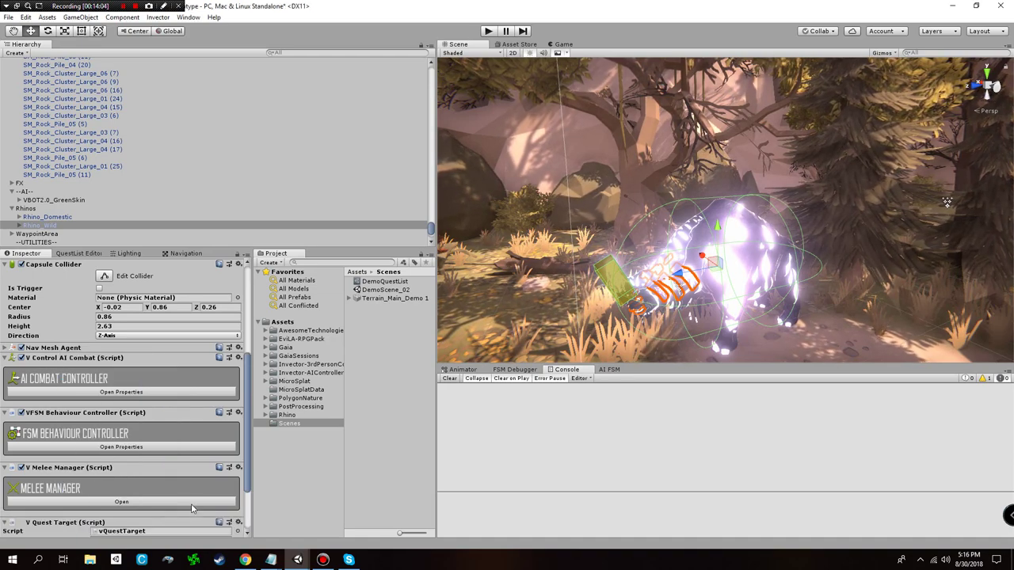
pyautogui.scroll(-3, 159, 468)
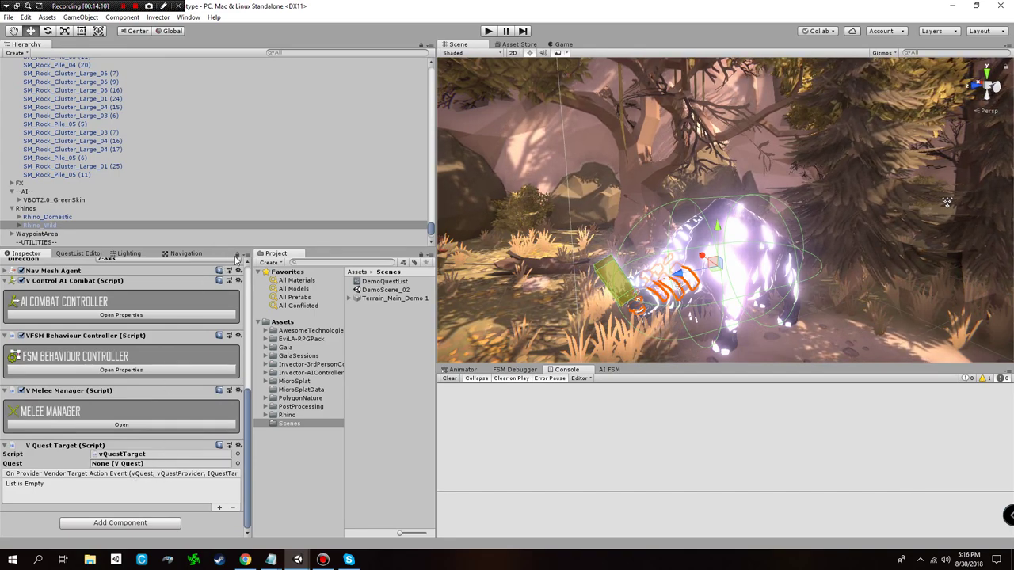
pyautogui.click(191, 464)
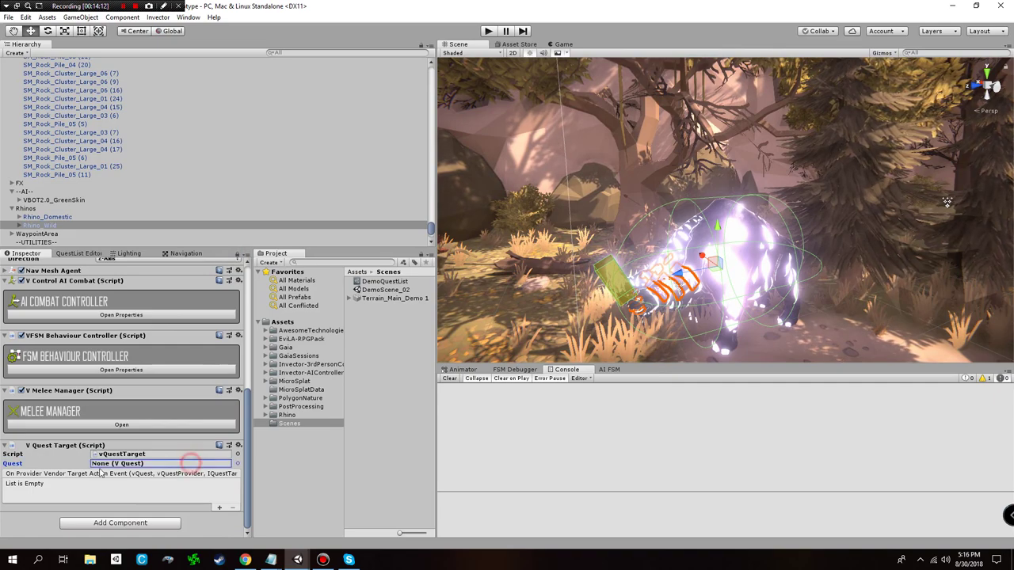
pyautogui.click(236, 464)
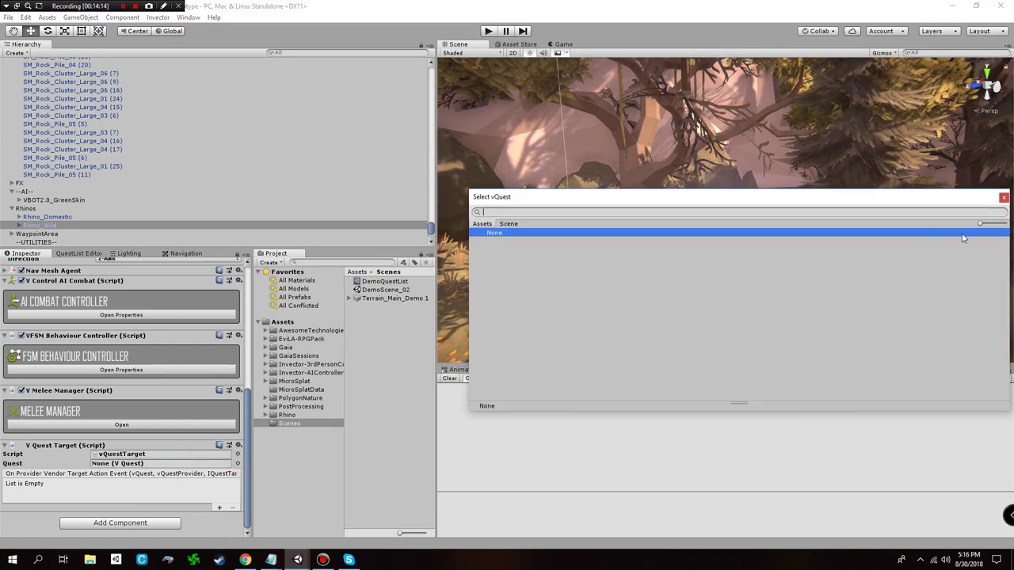
pyautogui.click(1003, 199)
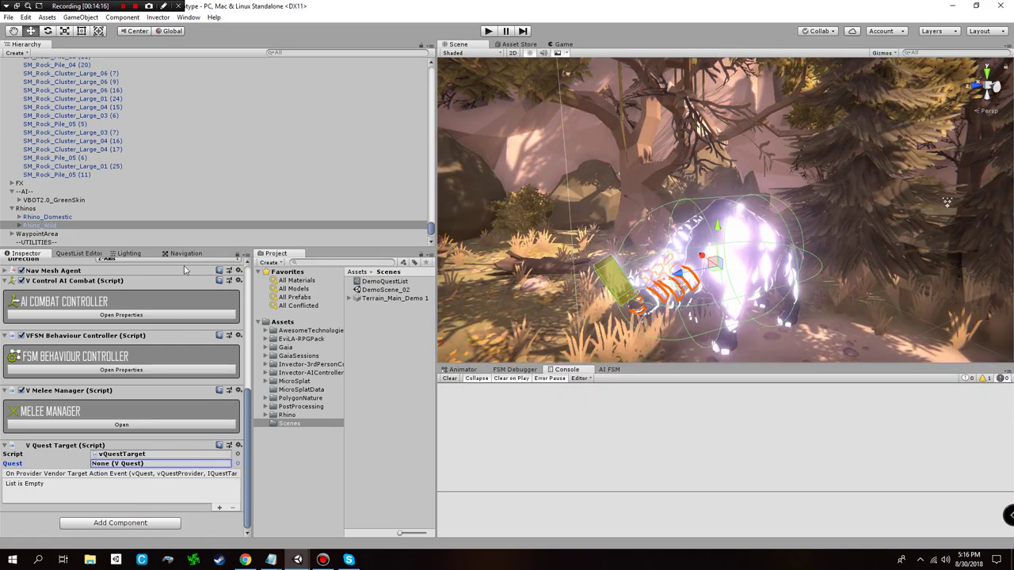
# - Show DemoQuestList's quests in the hierarchy and expand the asset to check The Missing Villager and The Glowing Rhino
pyautogui.click(388, 281)
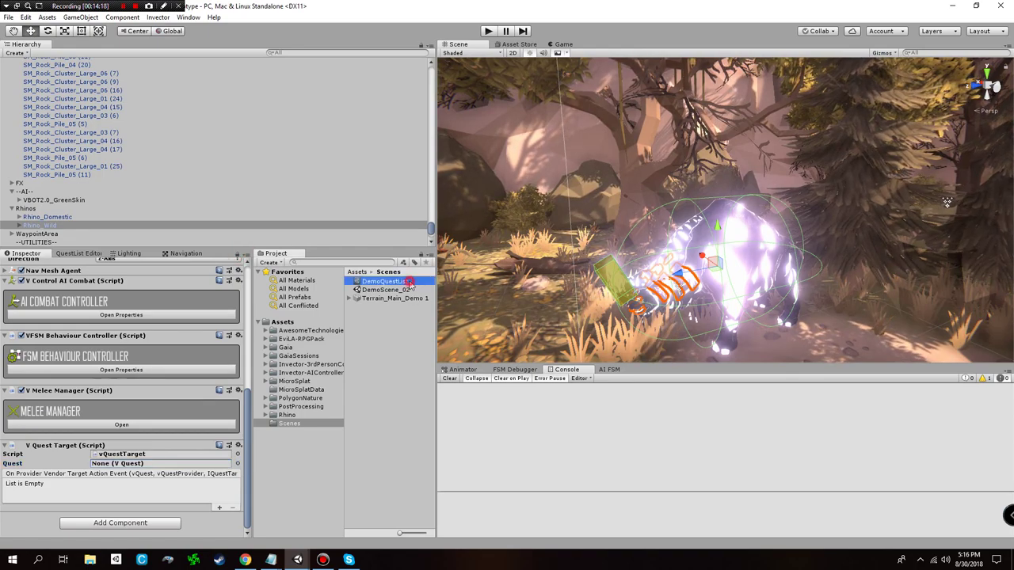
pyautogui.click(113, 355)
pyautogui.click(155, 351)
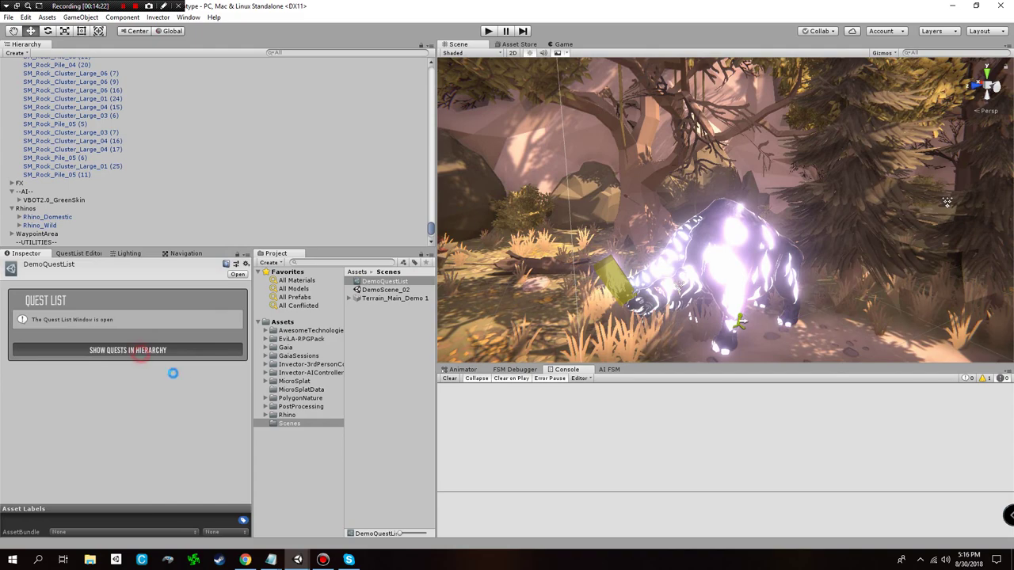
pyautogui.click(350, 282)
pyautogui.click(401, 298)
pyautogui.click(397, 290)
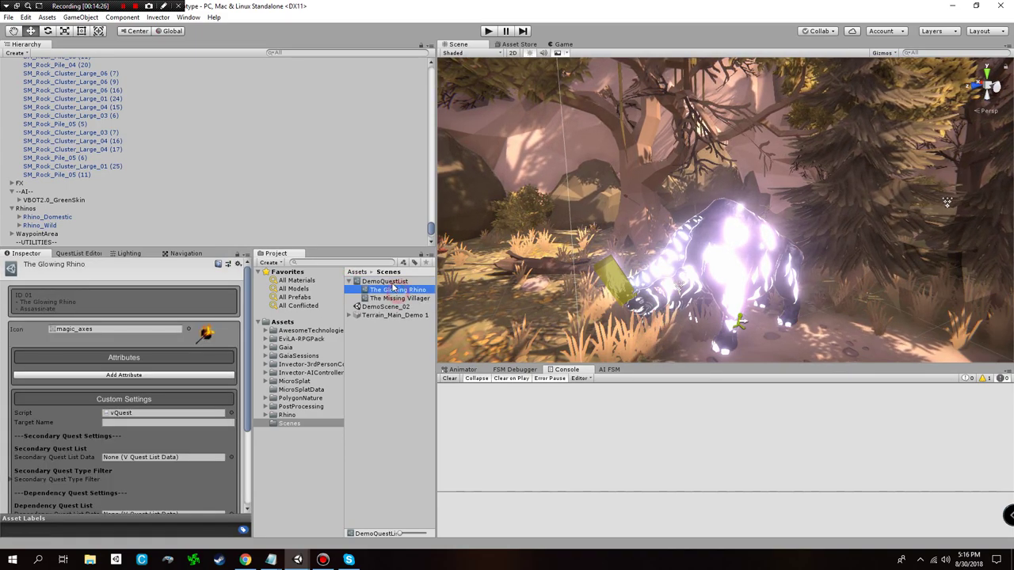
pyautogui.click(388, 281)
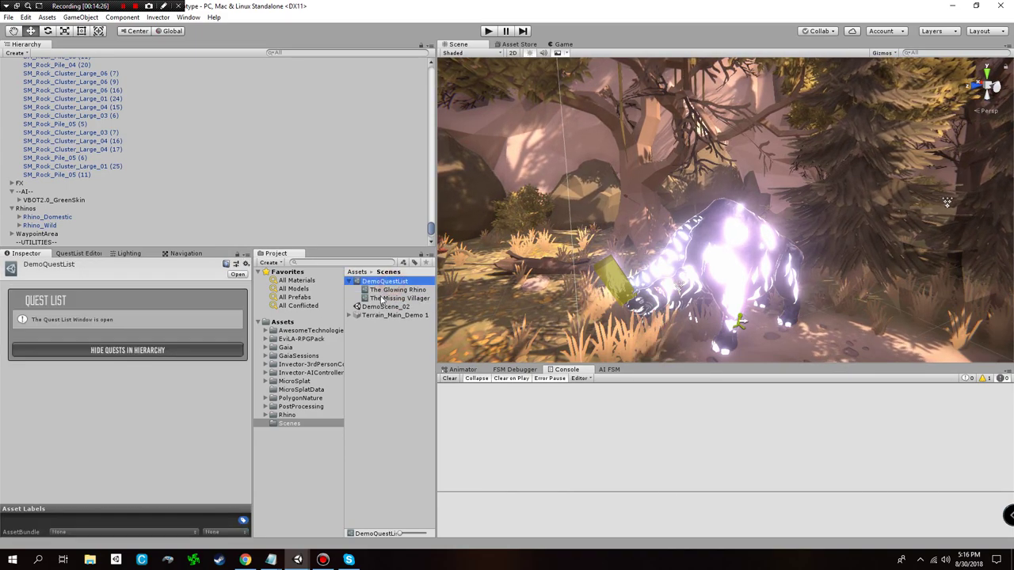
# - Assign The Glowing Rhino as the quest of Rhino_Wild's V Quest Target component
pyautogui.click(42, 226)
pyautogui.scroll(-6, 113, 341)
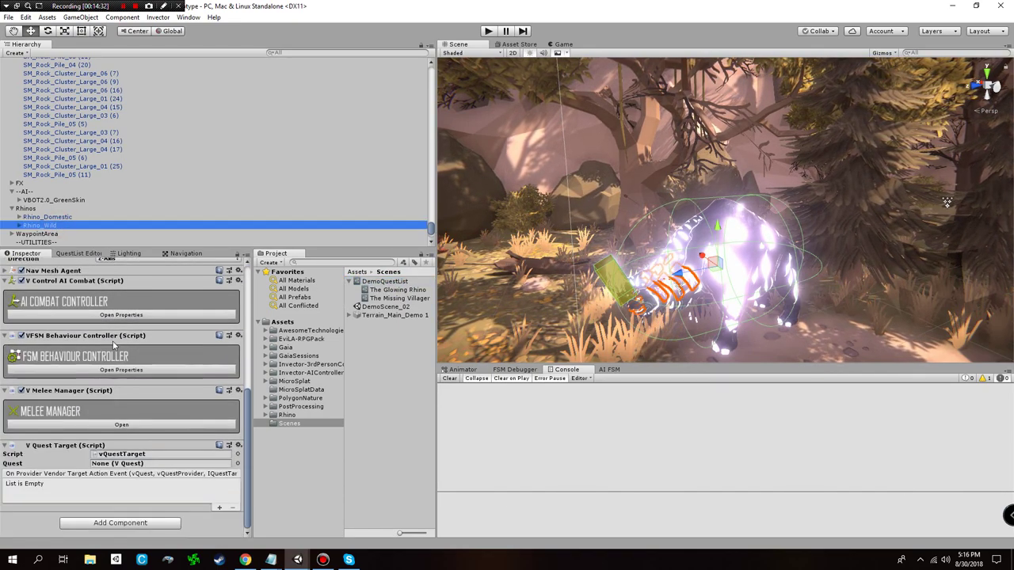
pyautogui.click(237, 465)
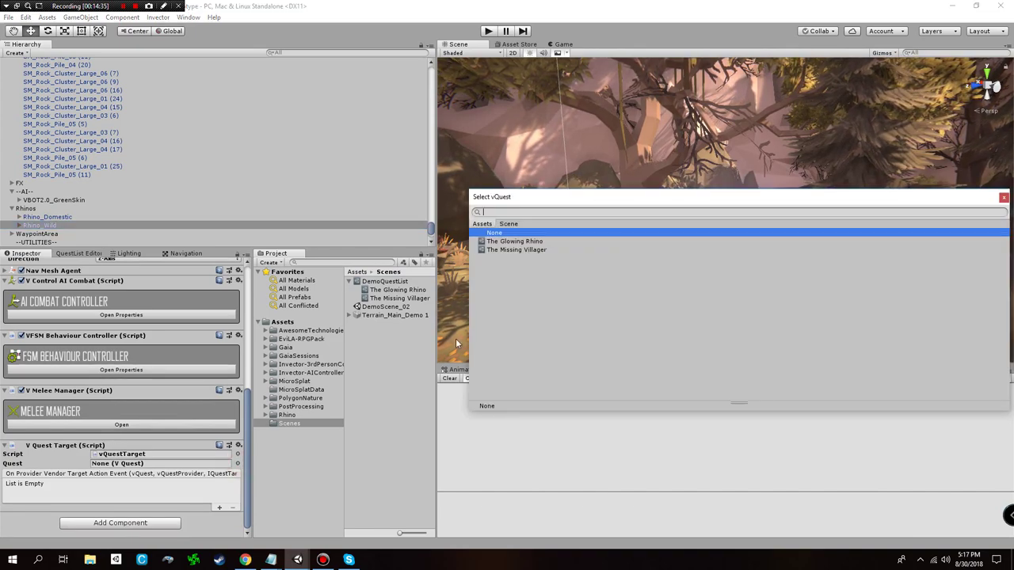
pyautogui.doubleClick(515, 241)
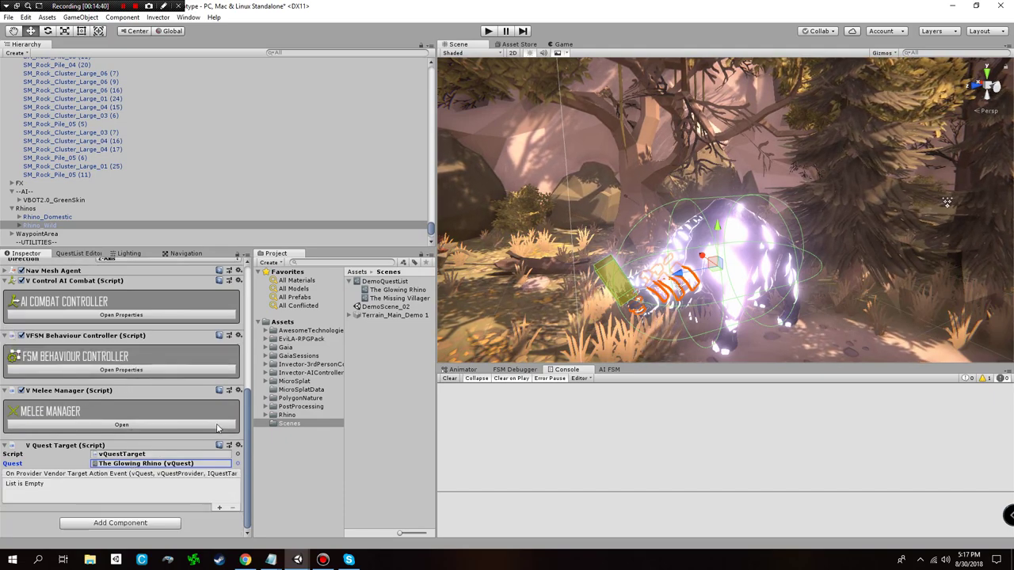
pyautogui.scroll(1, 63, 360)
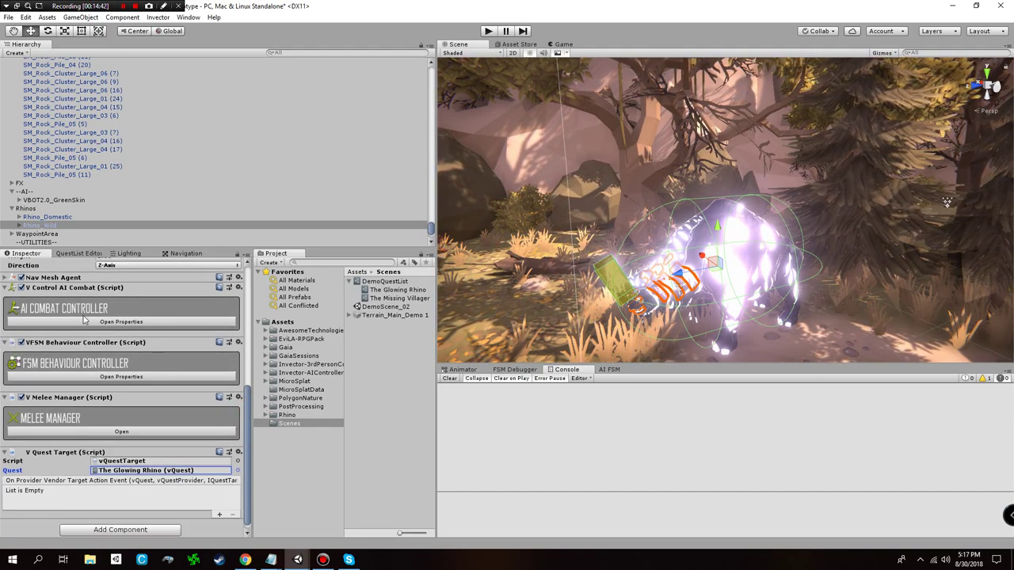
pyautogui.scroll(-1, 79, 321)
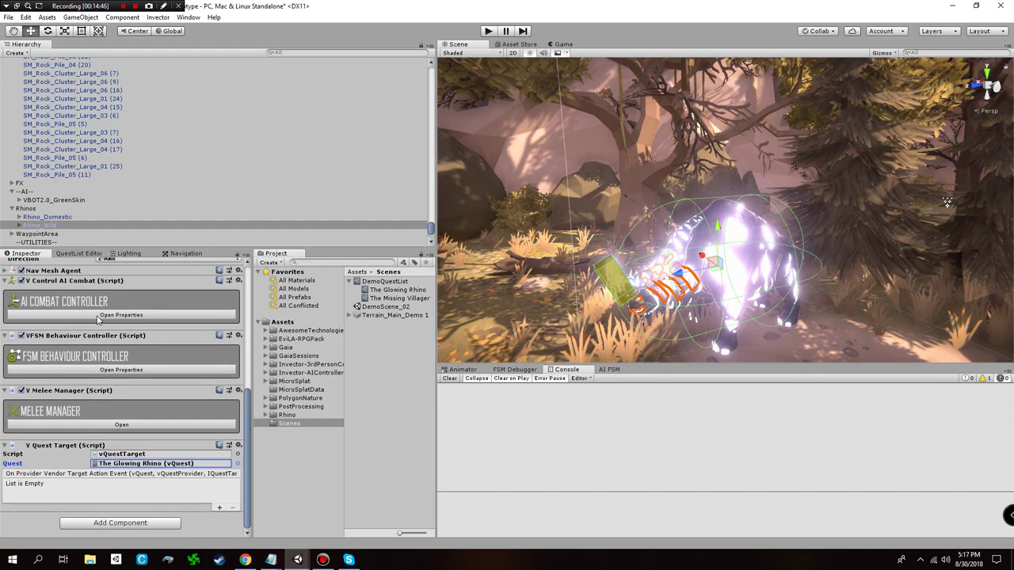
# - In the events of Rhino_Wild's V Control AI Combat component, replace the missing-object On Dead entry with a new empty one
pyautogui.click(98, 315)
pyautogui.scroll(-4, 103, 329)
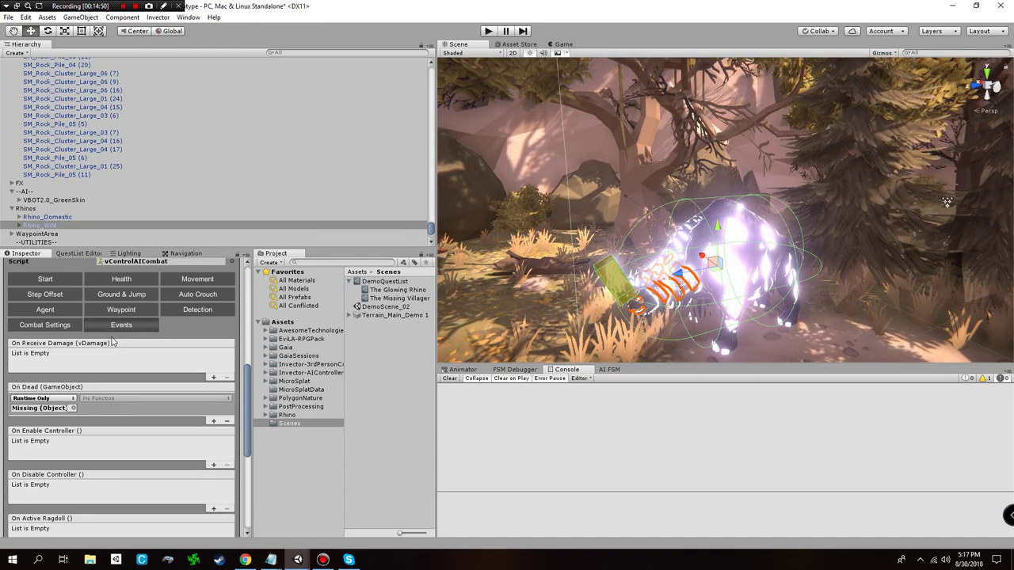
pyautogui.click(227, 420)
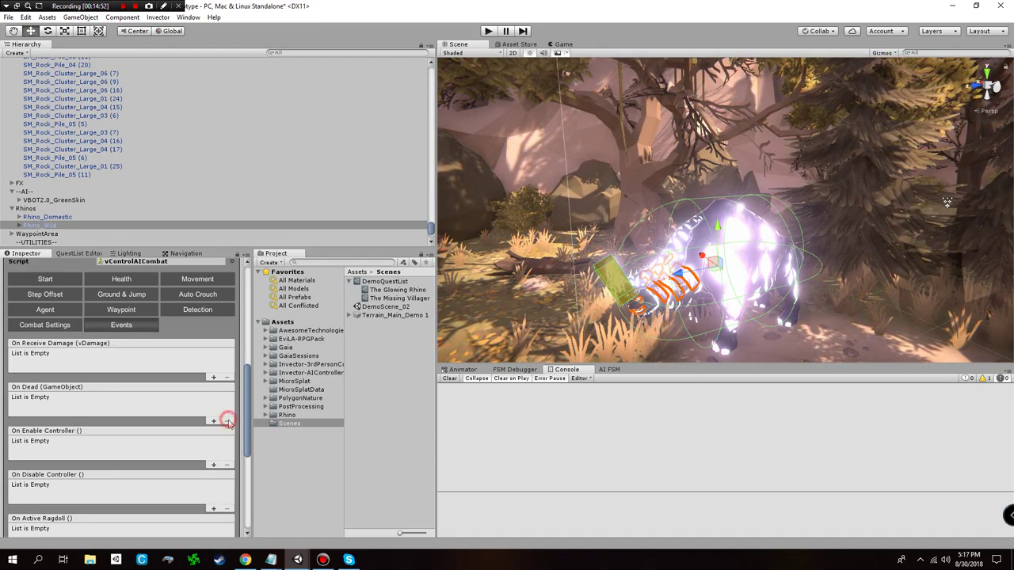
pyautogui.scroll(-2, 67, 401)
pyautogui.click(212, 390)
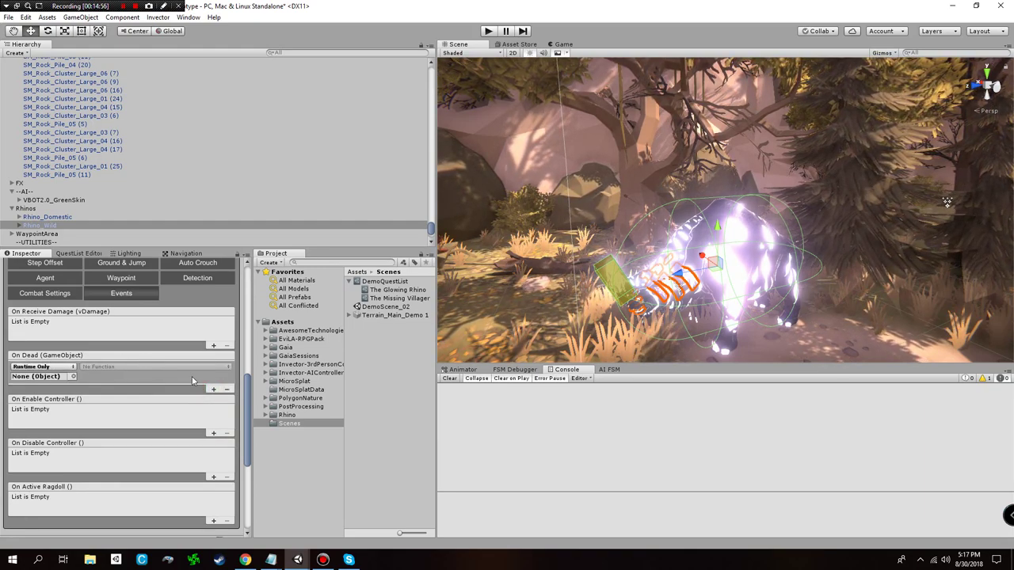
pyautogui.click(99, 378)
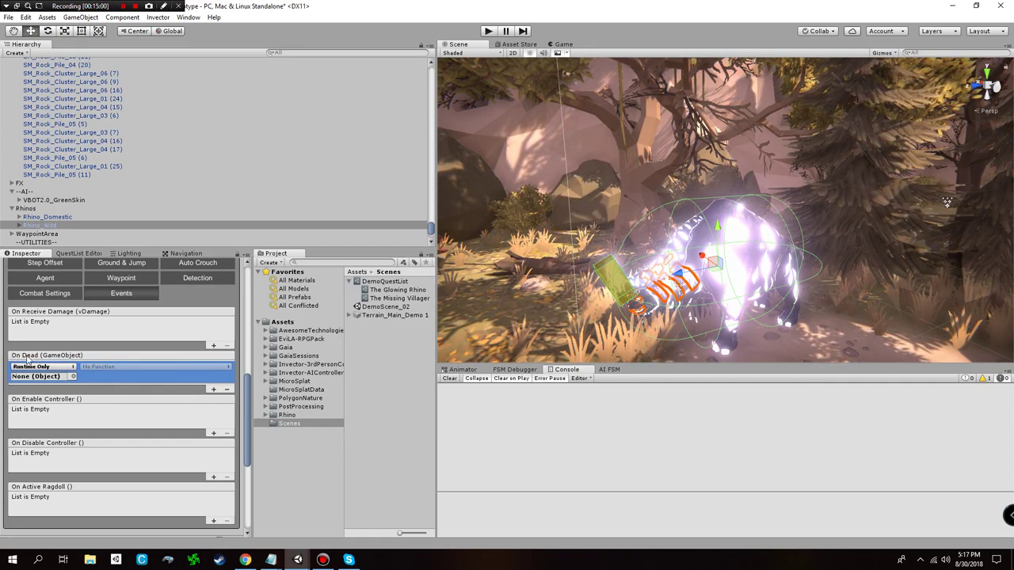
# - Assign Rhino_Wild's V Quest Target to the On Dead entry with the function vQuestTarget.OnTargetAction, and close the AI Combat Controller properties
pyautogui.scroll(-4, 123, 379)
pyautogui.scroll(-4, 110, 498)
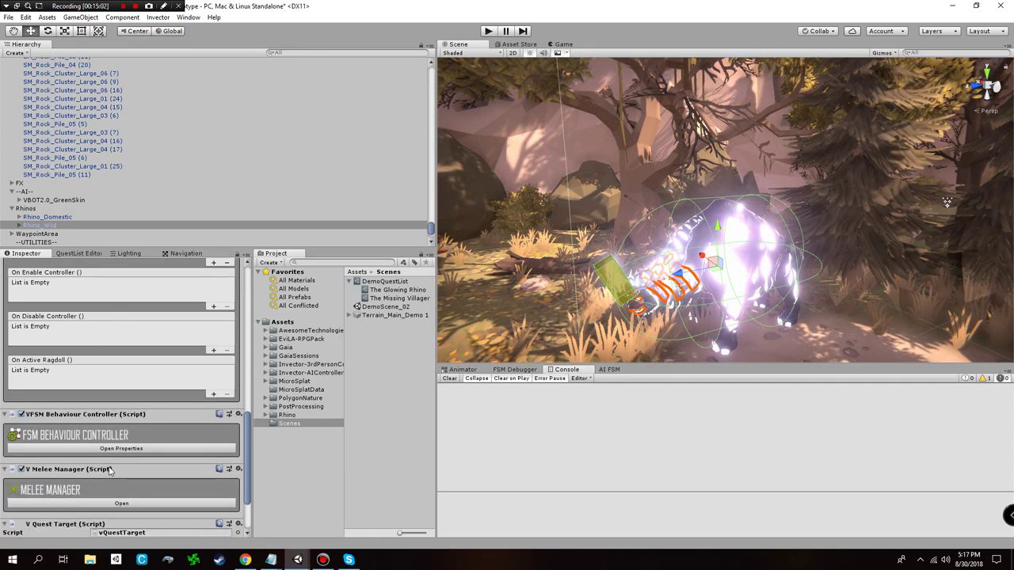
pyautogui.scroll(3, 63, 267)
pyautogui.moveTo(52, 296); pyautogui.dragTo(53, 293)
pyautogui.click(95, 282)
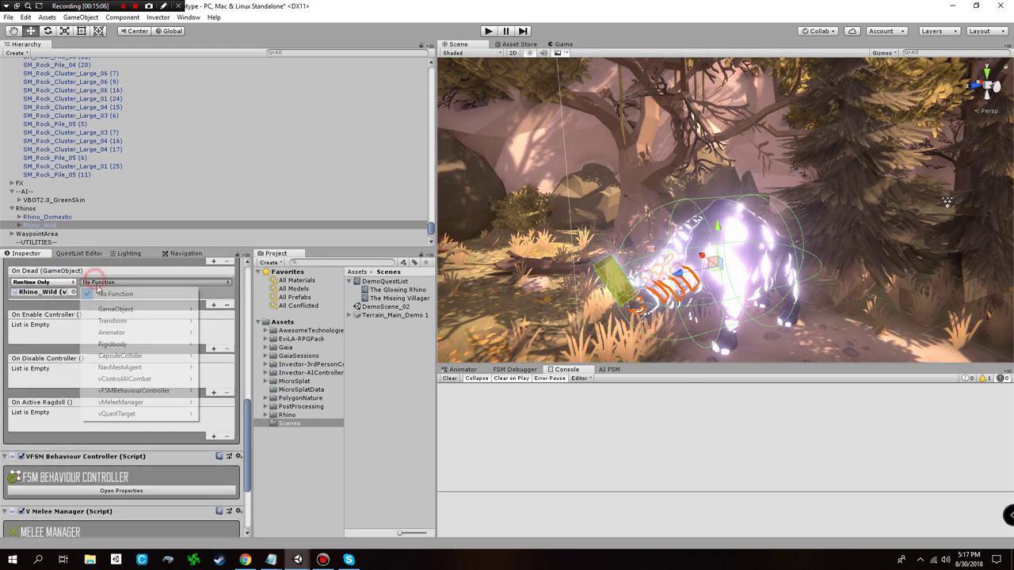
pyautogui.moveTo(145, 418)
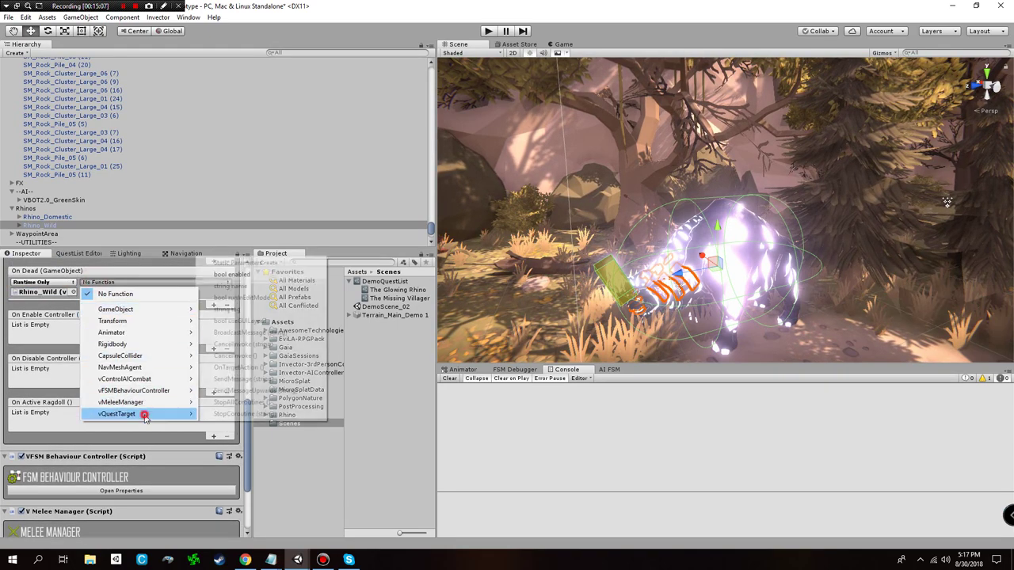
pyautogui.click(255, 371)
pyautogui.scroll(4, 103, 356)
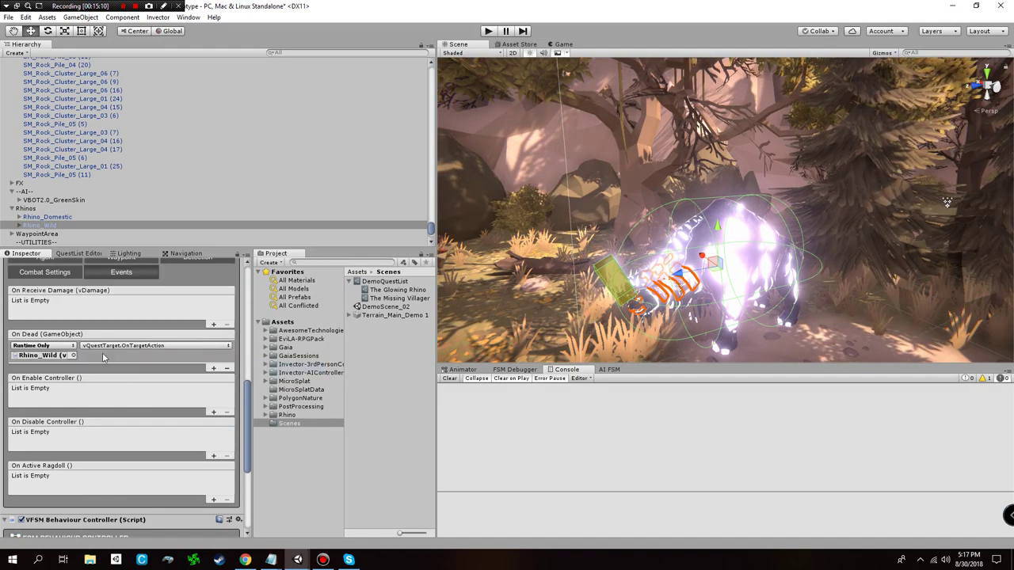
pyautogui.scroll(2, 134, 360)
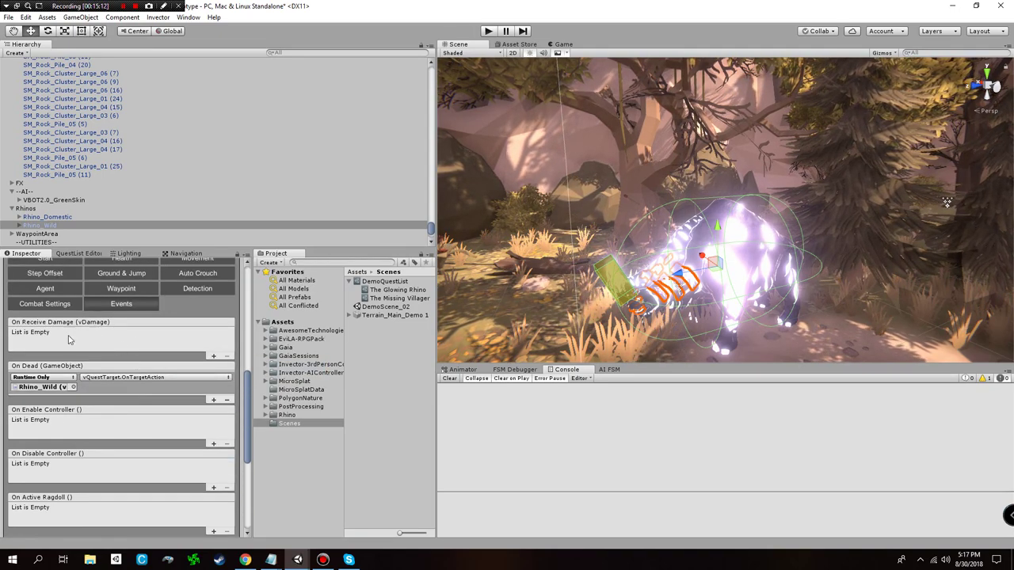
pyautogui.scroll(4, 133, 367)
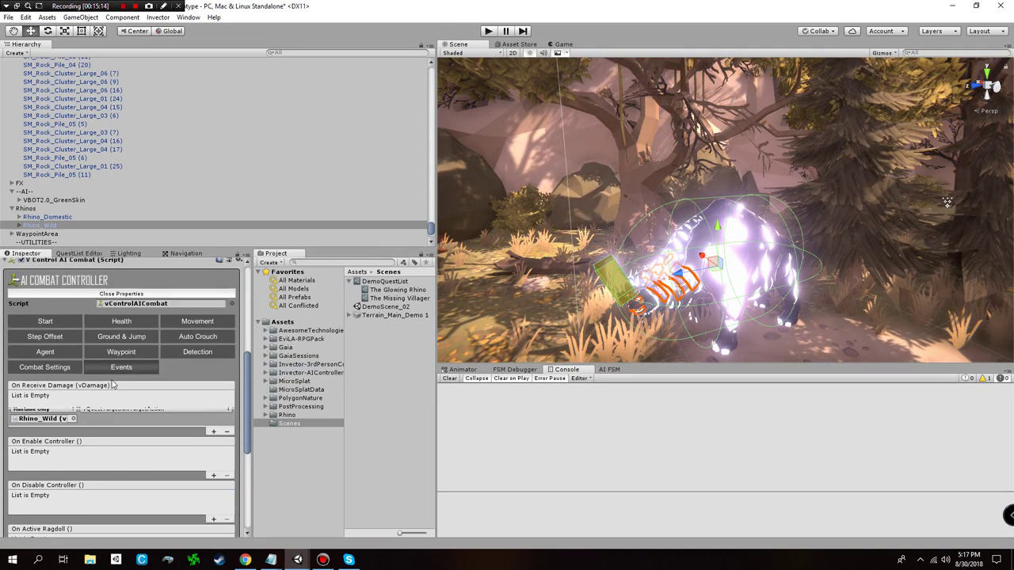
pyautogui.click(137, 295)
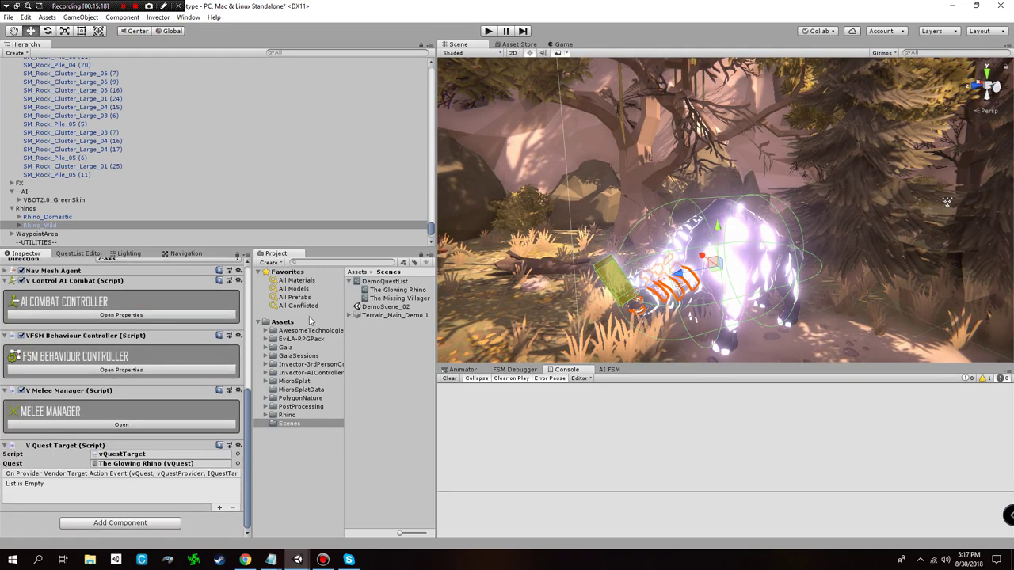
# - Hide DemoQuestList's quests in the hierarchy and show the list in the QuestList Editor
pyautogui.click(376, 282)
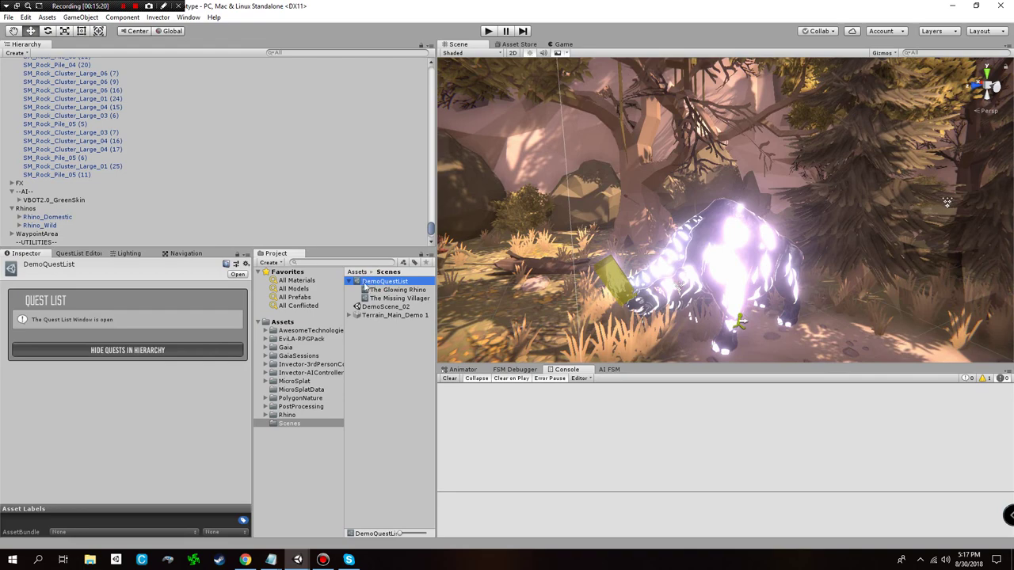
pyautogui.click(131, 354)
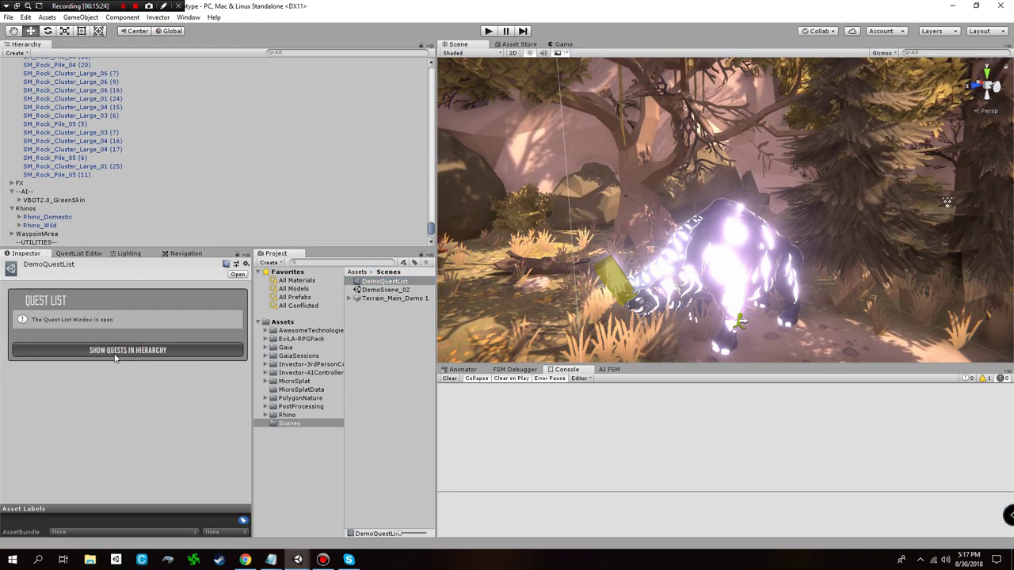
pyautogui.click(78, 254)
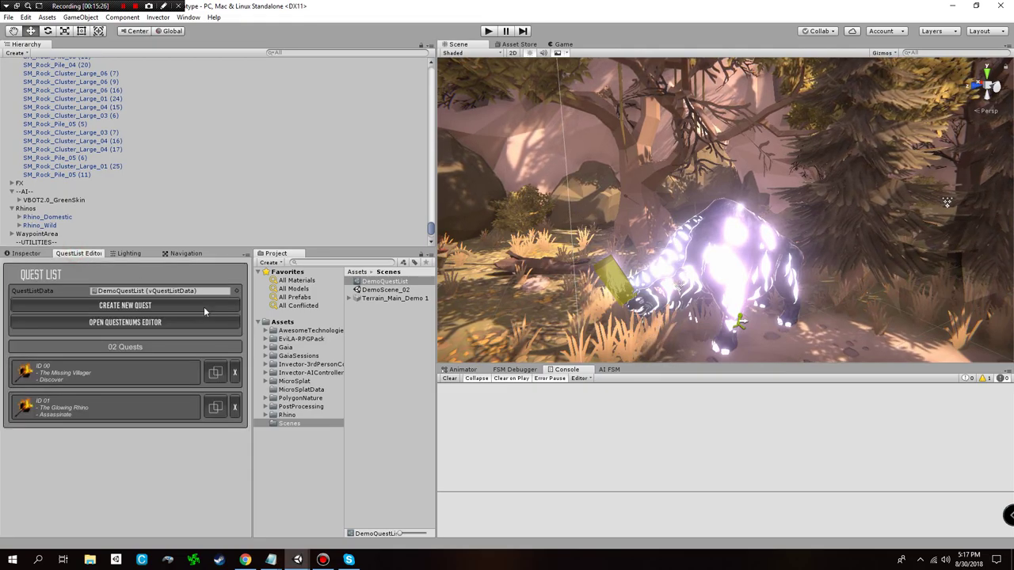
# - Locate the VBOT character standing among the fir trees, select it in the scene, and collapse the --AI-- group
pyautogui.moveTo(757, 238); pyautogui.dragTo(809, 293, button='right')
pyautogui.press('s')
pyautogui.press('w')
pyautogui.keyDown('alt'); pyautogui.moveTo(809, 294); pyautogui.dragTo(753, 310); pyautogui.keyUp('alt')
pyautogui.moveTo(752, 309); pyautogui.dragTo(797, 389, button='right')
pyautogui.click(746, 286)
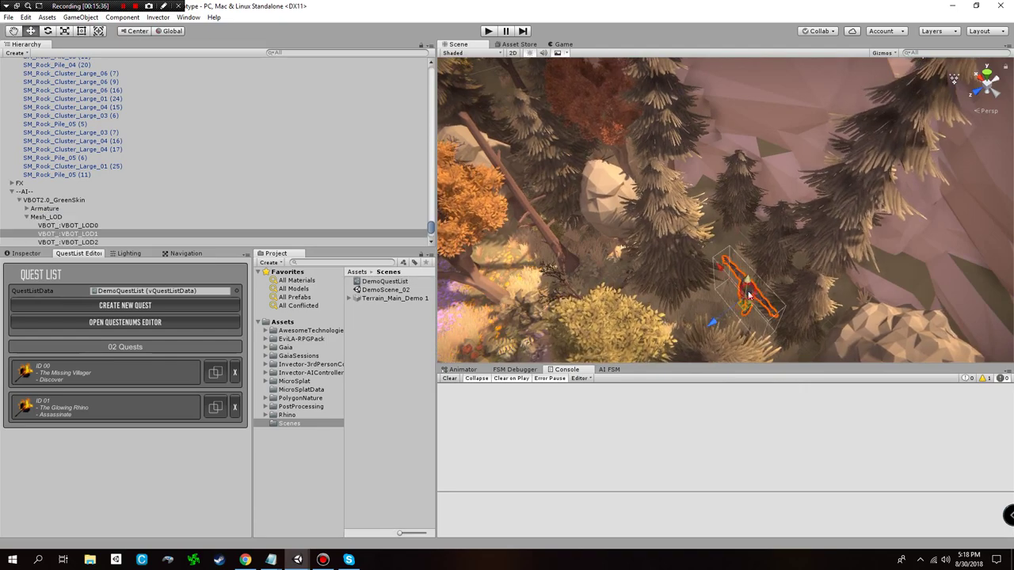
pyautogui.scroll(-5, 718, 347)
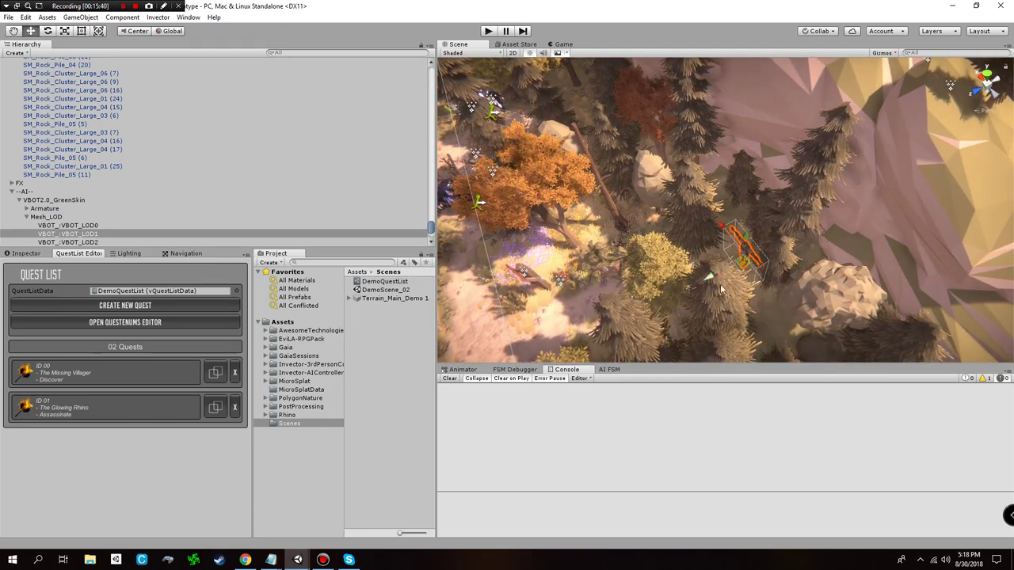
pyautogui.click(12, 191)
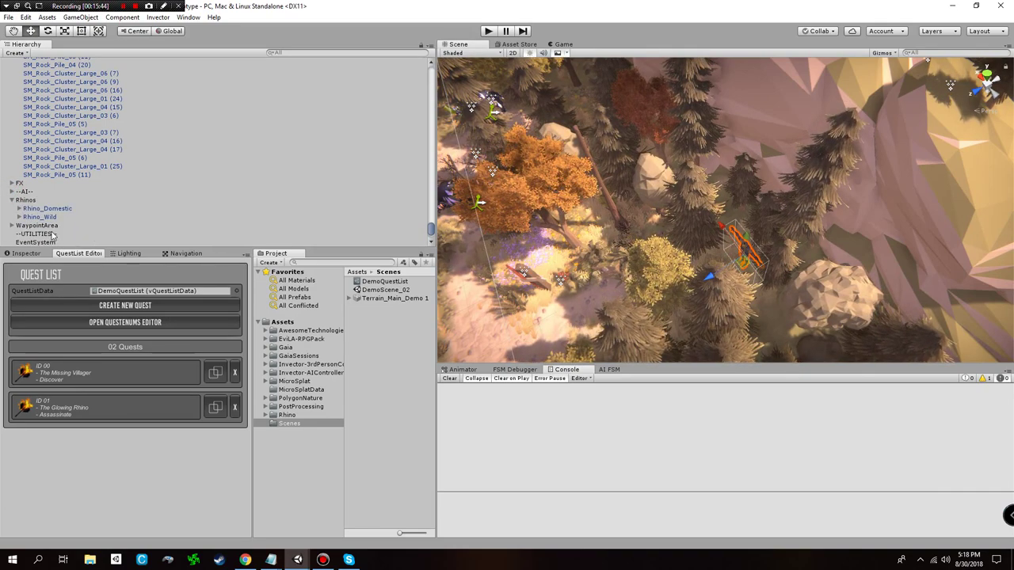
# - Create an empty game object and name it MissingVillagerHideout
pyautogui.click(79, 17)
pyautogui.click(72, 31)
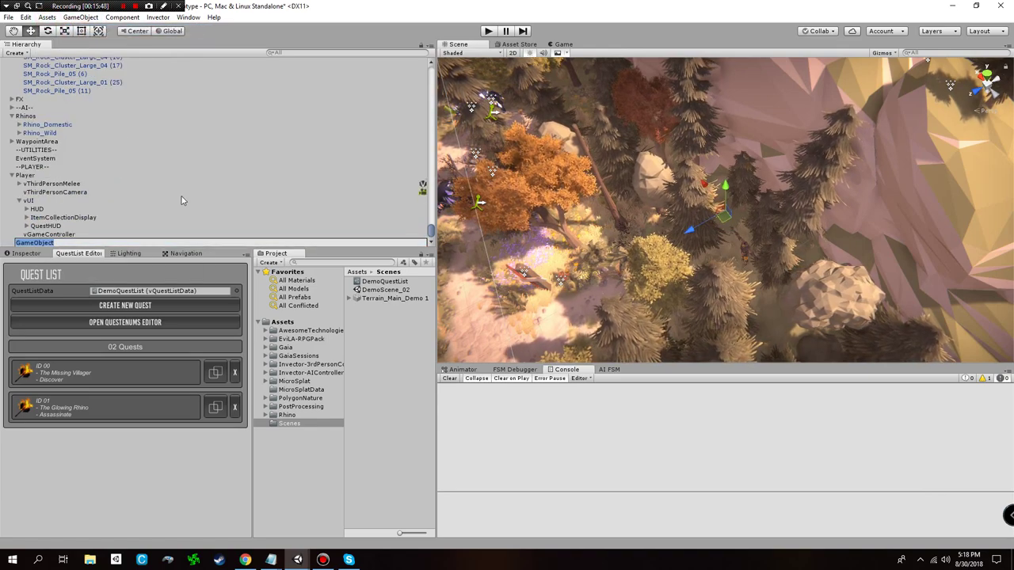
pyautogui.write('Missing')
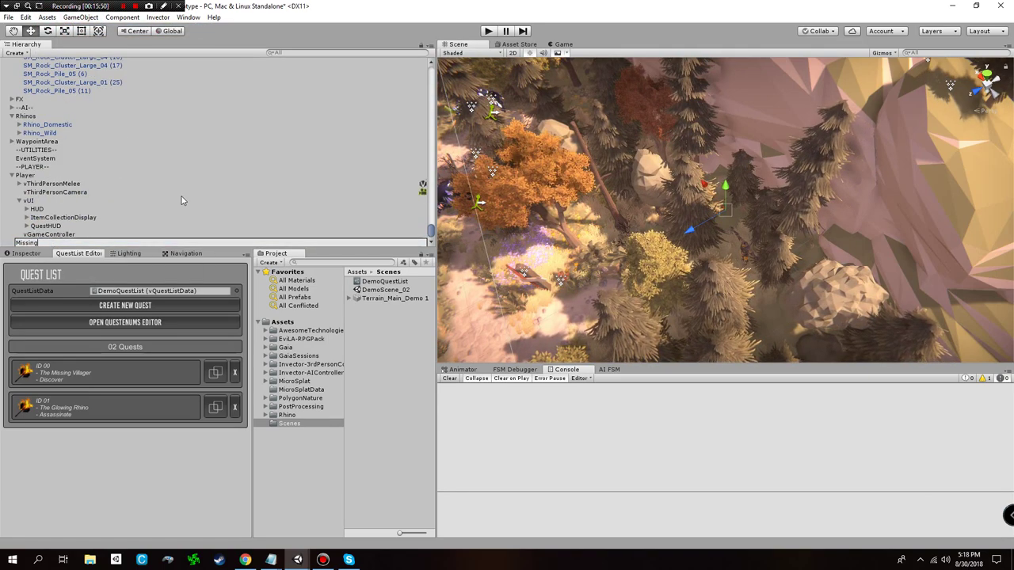
pyautogui.write('VillagerHi')
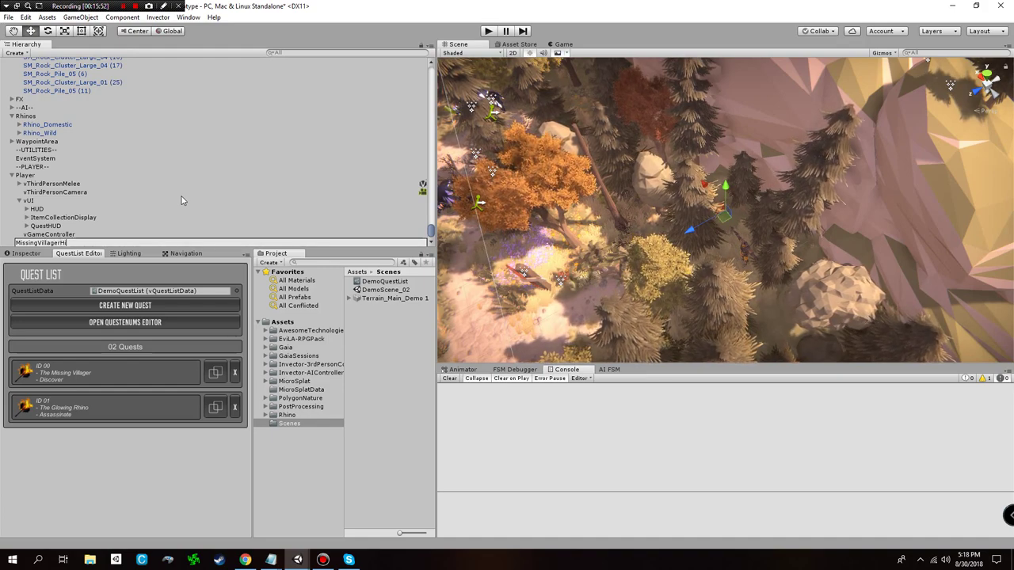
pyautogui.write('deout')
pyautogui.press('Return')
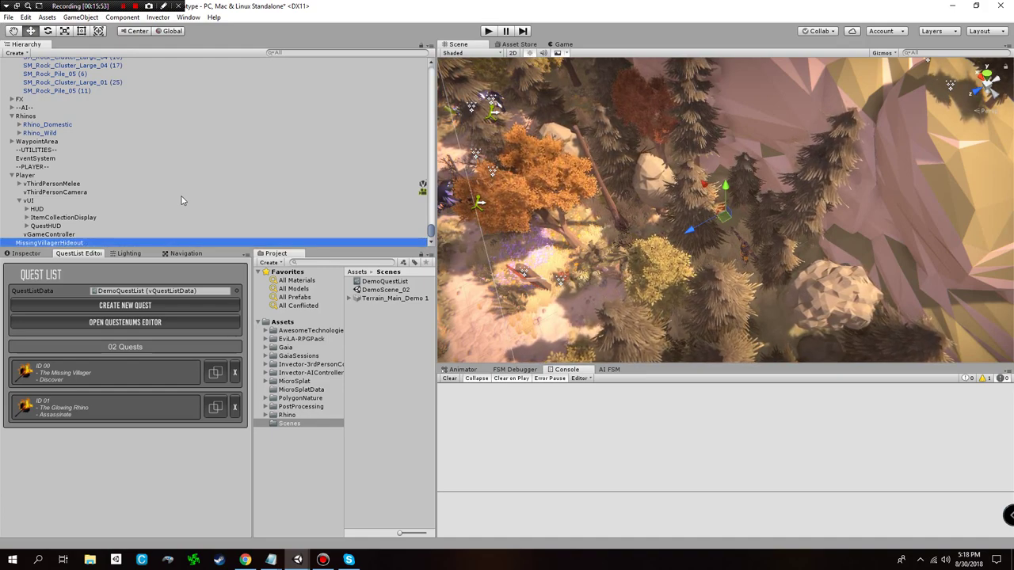
# - Frame MissingVillagerHideout in the scene and move it toward the VBOT character among the trees
pyautogui.doubleClick(119, 243)
pyautogui.press('w')
pyautogui.moveTo(736, 221); pyautogui.dragTo(730, 209, button='right')
pyautogui.keyDown('alt'); pyautogui.moveTo(731, 210); pyautogui.dragTo(654, 320); pyautogui.keyUp('alt')
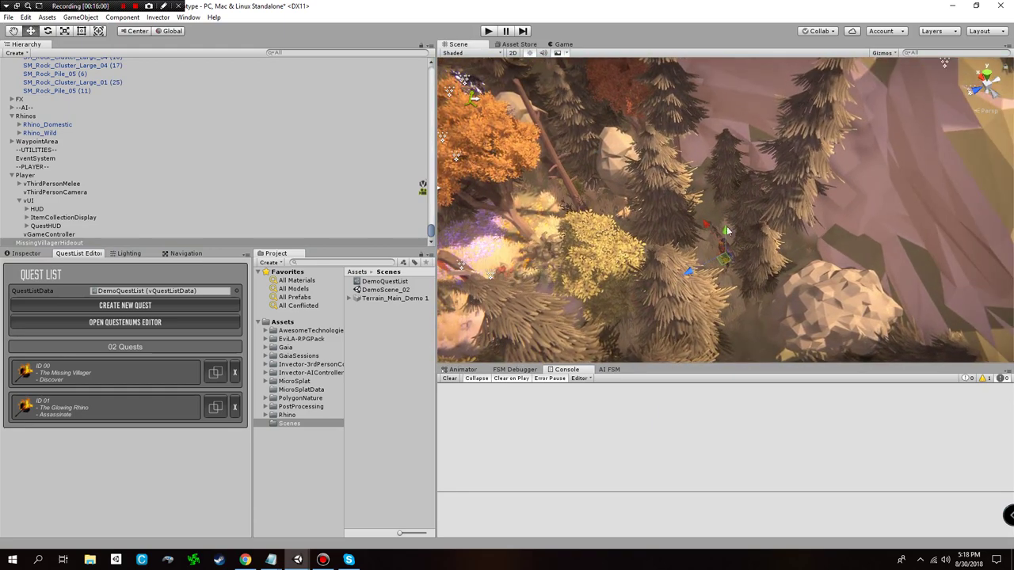
pyautogui.press('w')
pyautogui.moveTo(721, 240); pyautogui.dragTo(136, 11, button='right')
pyautogui.press('w')
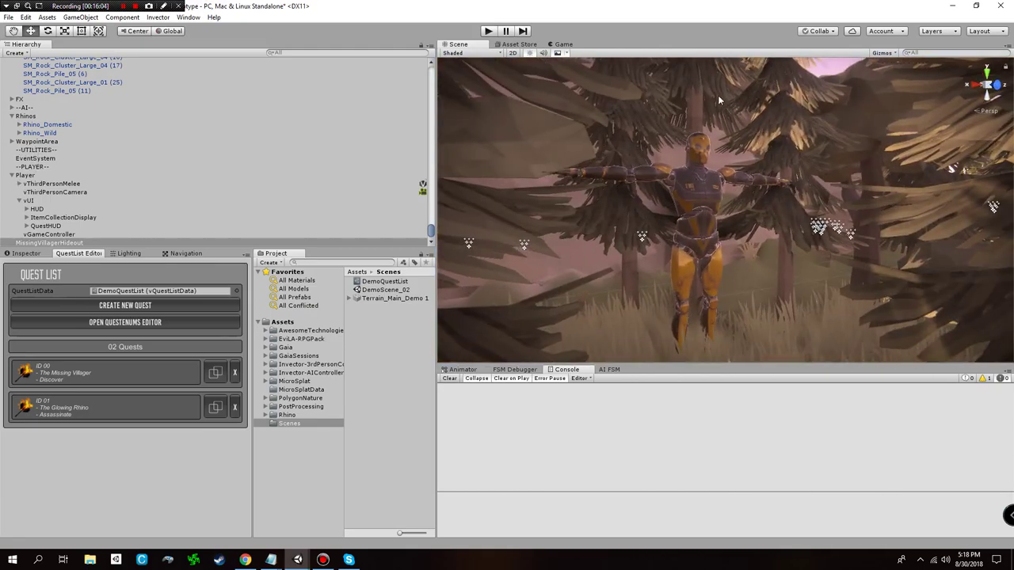
pyautogui.click(123, 17)
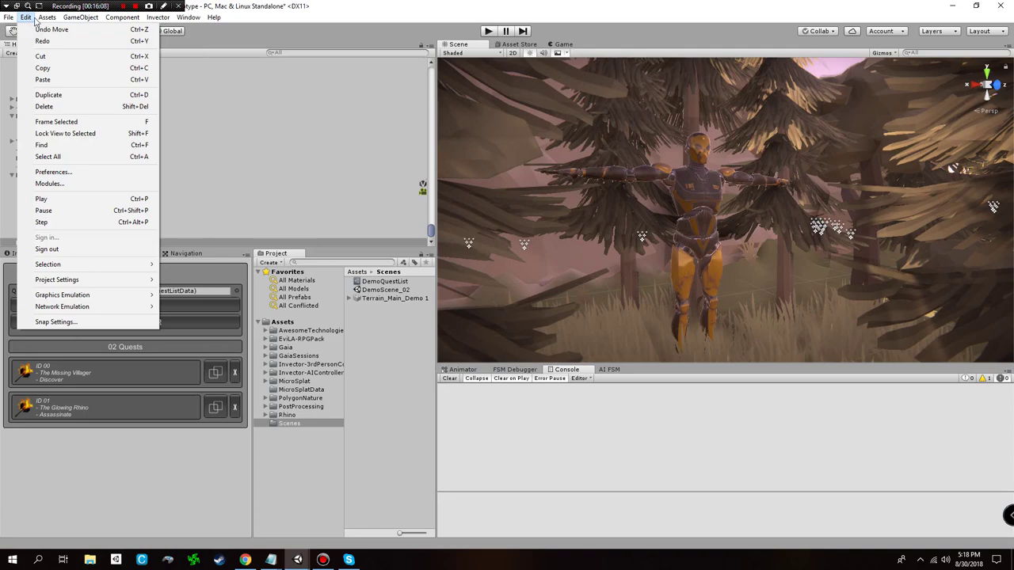
pyautogui.moveTo(131, 21)
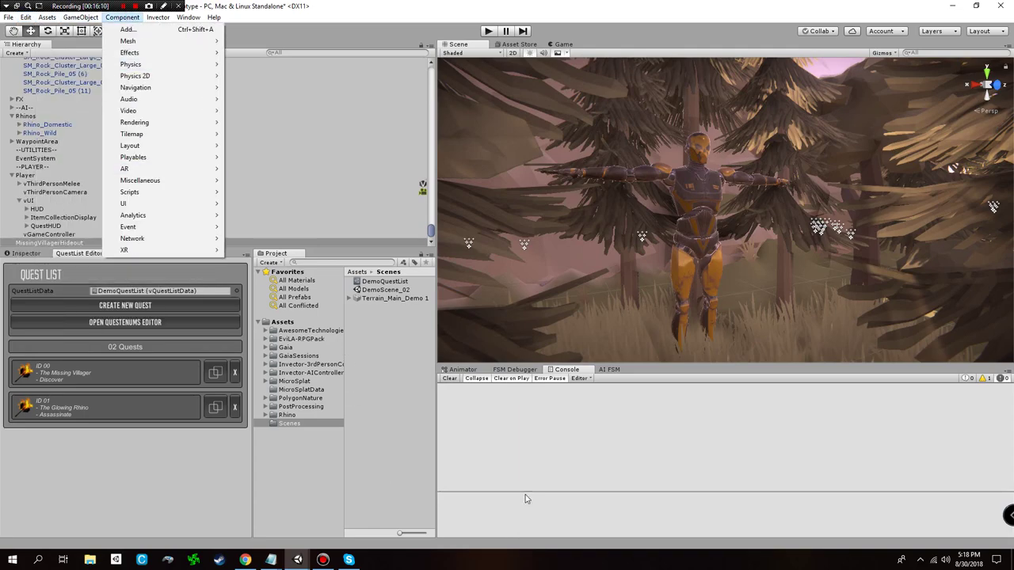
# - Reposition MissingVillagerHideout so that it sits just beside the VBOT character, close to the ground
pyautogui.moveTo(756, 270); pyautogui.dragTo(787, 283, button='middle')
pyautogui.scroll(-3, 784, 279)
pyautogui.moveTo(769, 261); pyautogui.dragTo(665, 261, button='right')
pyautogui.press('w')
pyautogui.press('s')
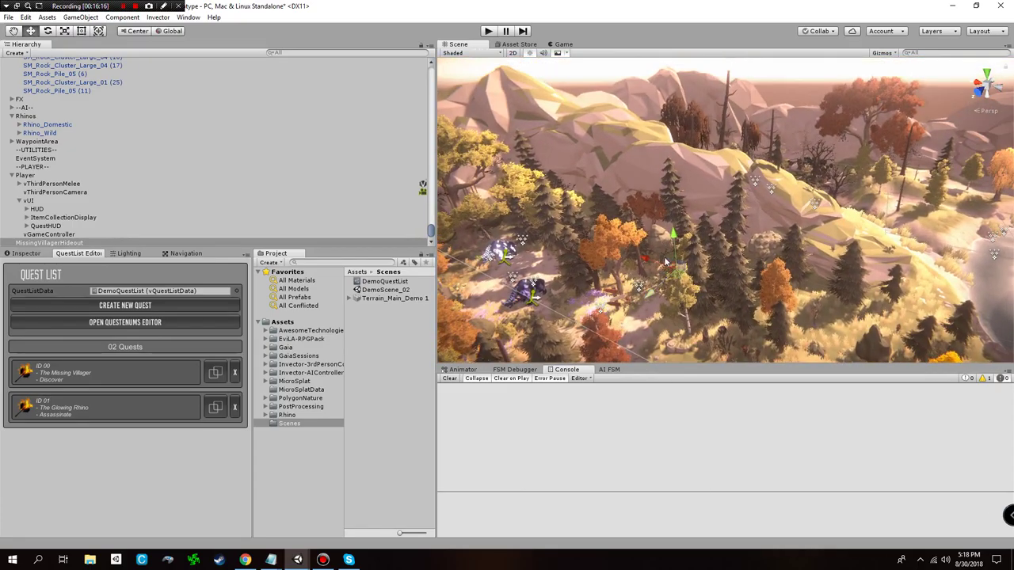
pyautogui.moveTo(670, 273); pyautogui.dragTo(670, 252)
pyautogui.moveTo(683, 277); pyautogui.dragTo(658, 273, button='right')
pyautogui.press('w')
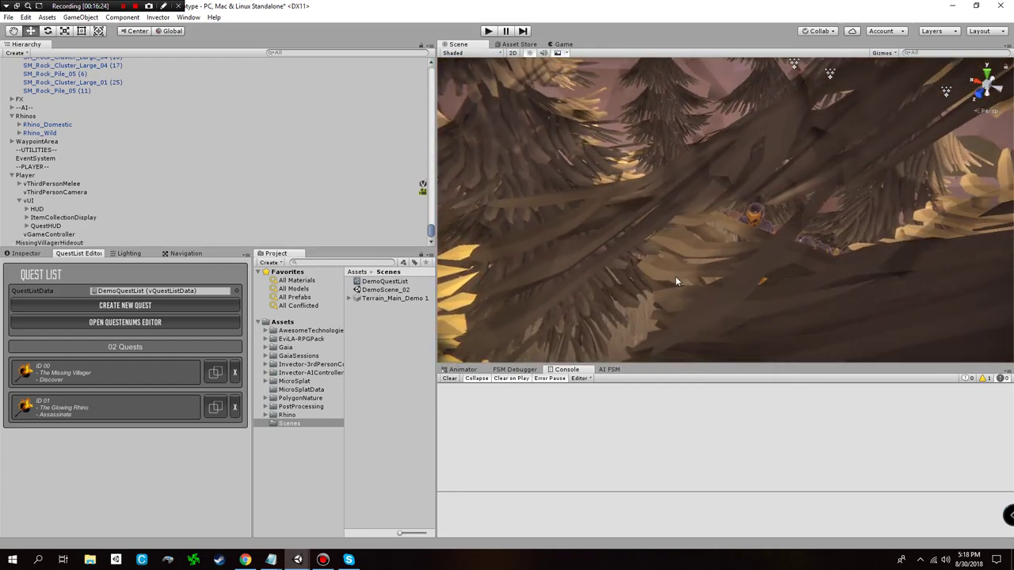
pyautogui.click(62, 243)
pyautogui.moveTo(648, 249); pyautogui.dragTo(649, 295)
pyautogui.moveTo(638, 347); pyautogui.dragTo(695, 304)
pyautogui.moveTo(695, 309); pyautogui.dragTo(727, 285, button='right')
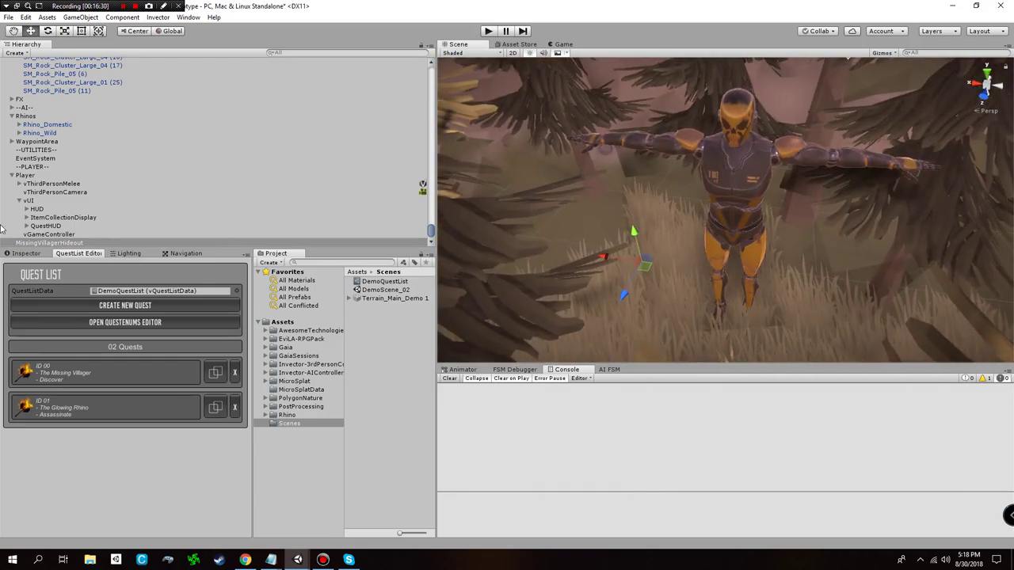
# - Add a Box Collider to MissingVillagerHideout and make it a trigger
pyautogui.rightClick(70, 246)
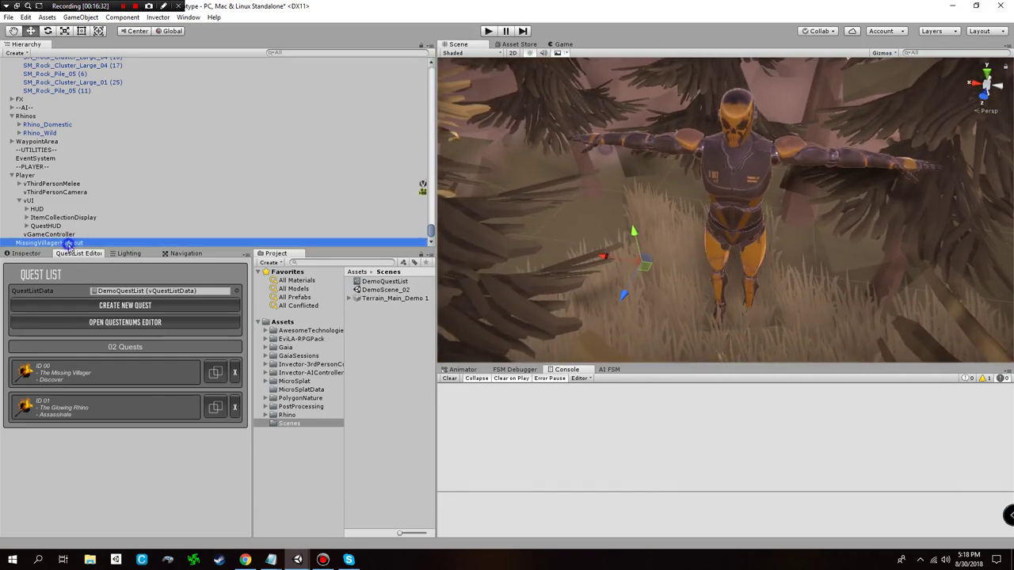
pyautogui.click(35, 254)
pyautogui.click(124, 333)
pyautogui.write('Box')
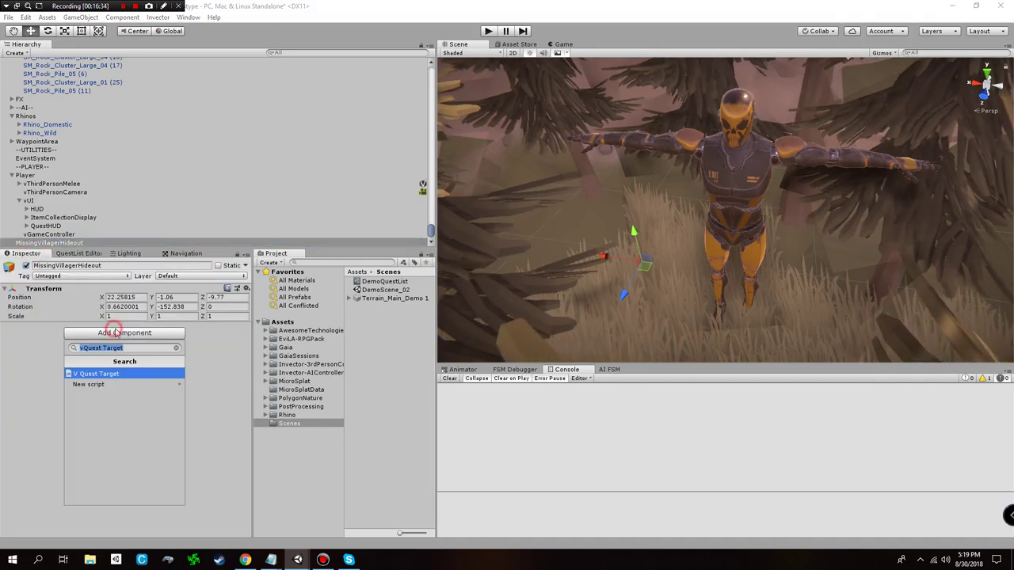
pyautogui.press('Return')
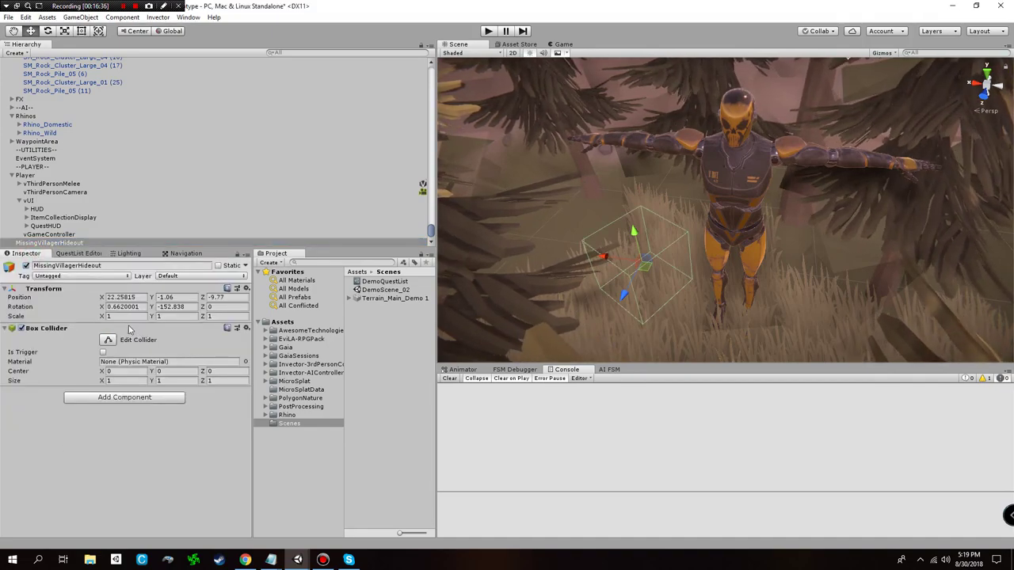
pyautogui.click(105, 362)
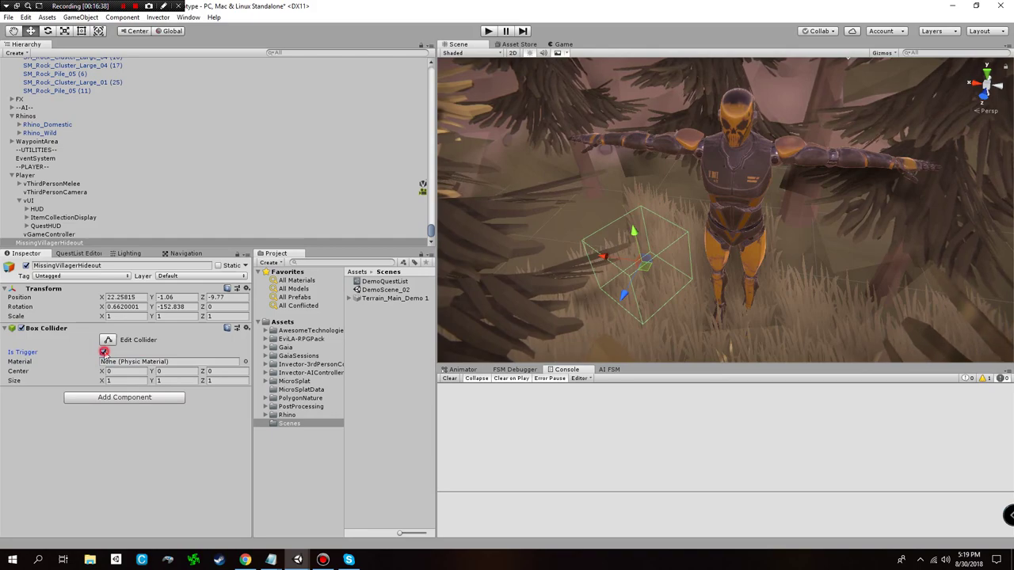
# - Set the layer of MissingVillagerHideout to Triggers
pyautogui.click(198, 276)
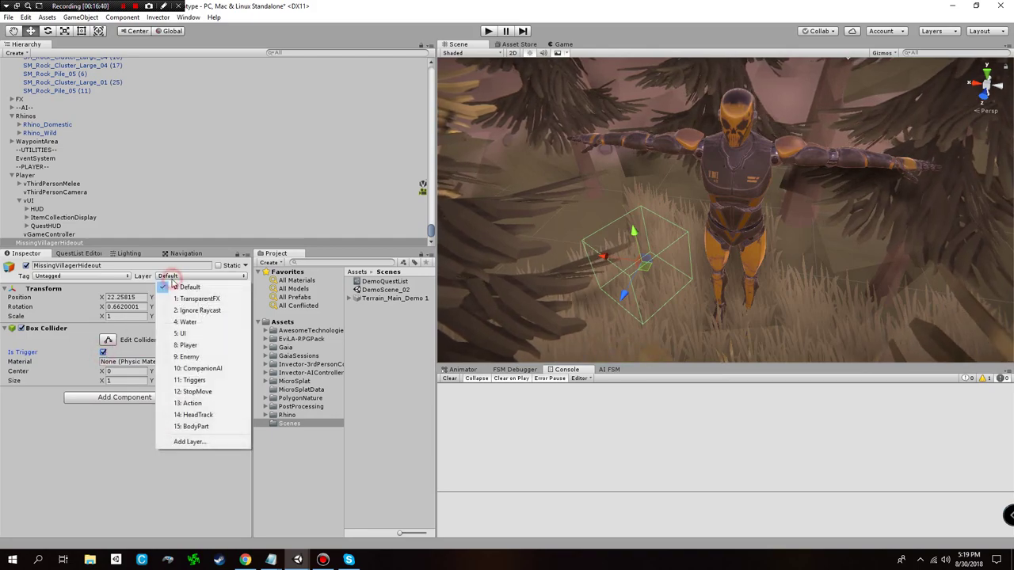
pyautogui.click(196, 380)
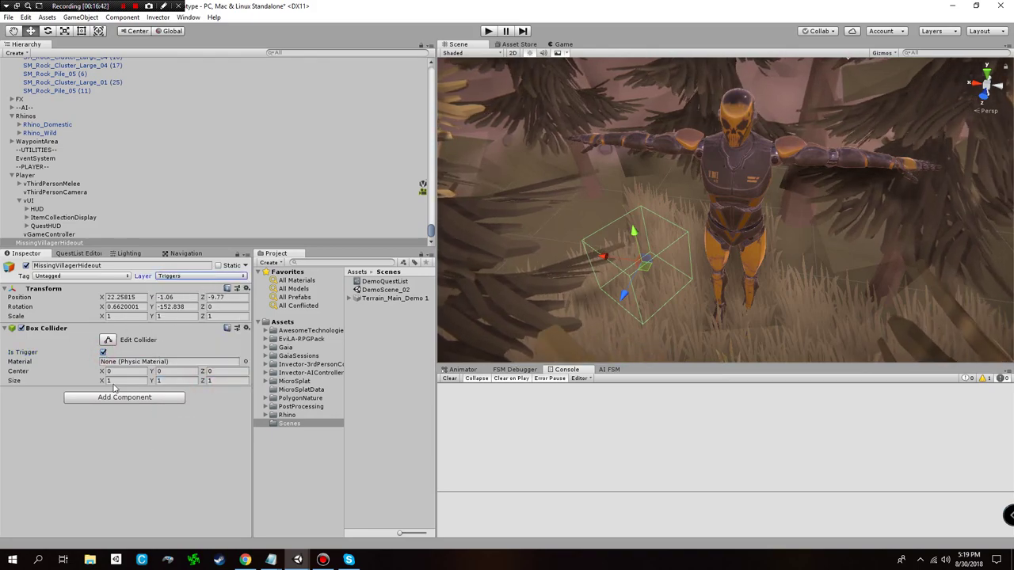
pyautogui.moveTo(651, 293); pyautogui.dragTo(655, 247, button='right')
pyautogui.press('s')
pyautogui.press('w')
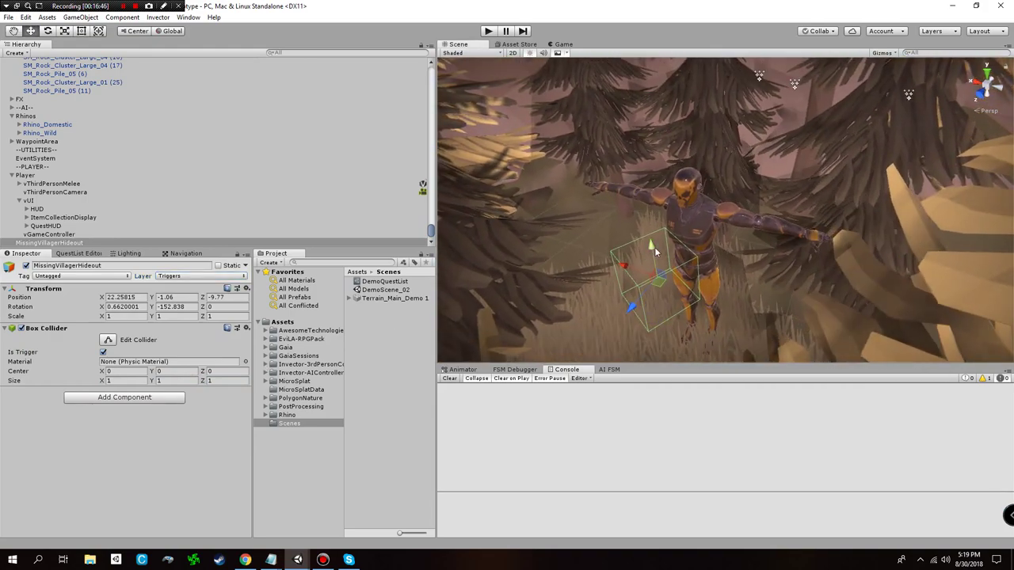
# - Move MissingVillagerHideout up and across to position X 20.962, Y 0.282, Z -8.588
pyautogui.moveTo(654, 248); pyautogui.dragTo(641, 175)
pyautogui.keyDown('alt'); pyautogui.moveTo(695, 245); pyautogui.dragTo(549, 317); pyautogui.keyUp('alt')
pyautogui.keyDown('alt'); pyautogui.moveTo(569, 294); pyautogui.dragTo(624, 318); pyautogui.keyUp('alt')
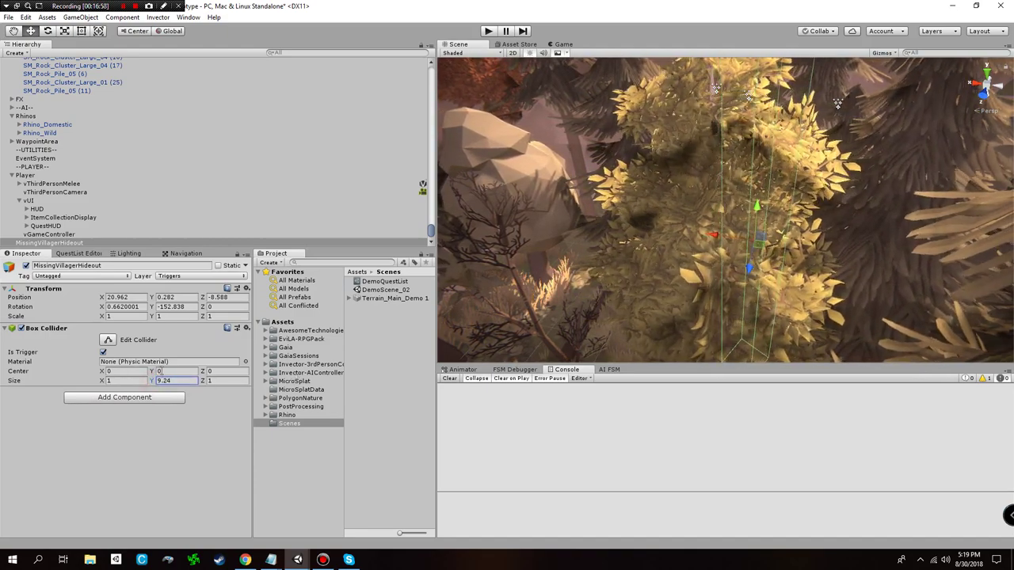
# - Enlarge the Box Collider of MissingVillagerHideout to a size of 9.63 by 11.98 by 10.42 to cover the surrounding trees
pyautogui.click(213, 381)
pyautogui.write('5.95')
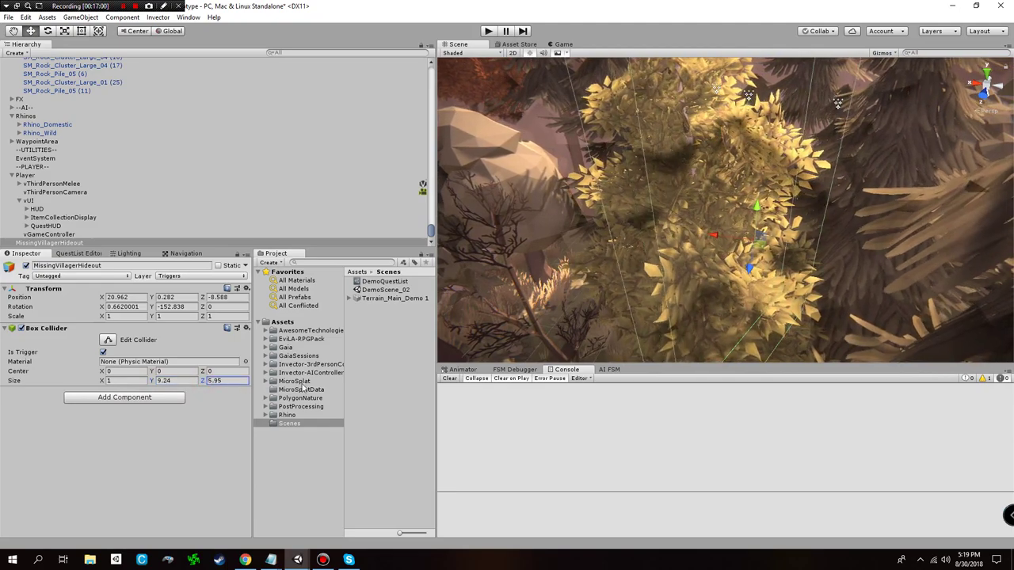
pyautogui.moveTo(303, 385); pyautogui.dragTo(332, 386)
pyautogui.moveTo(104, 382); pyautogui.dragTo(265, 409)
pyautogui.moveTo(877, 168); pyautogui.dragTo(711, 216, button='right')
pyautogui.press('s')
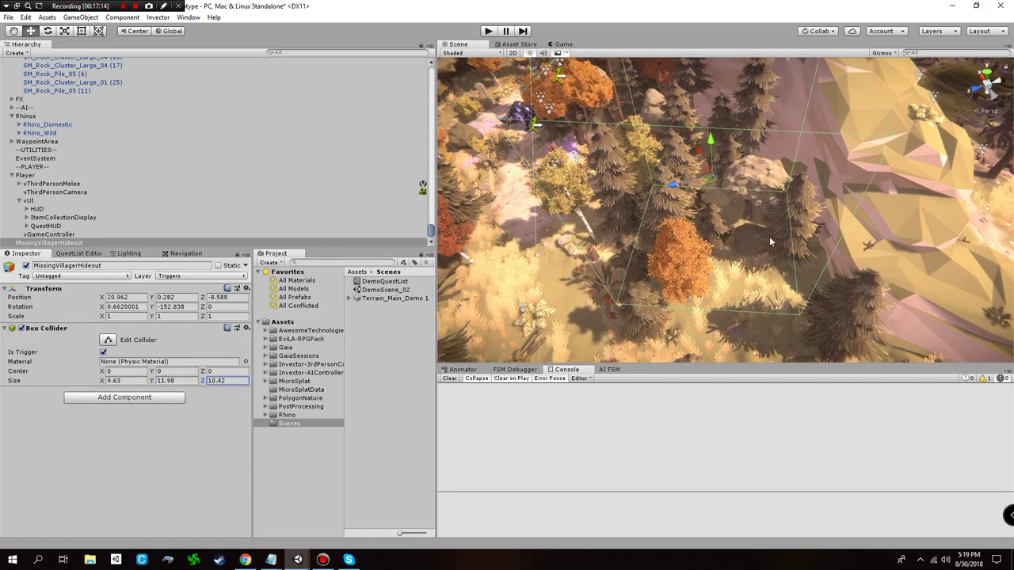
pyautogui.press('w')
pyautogui.moveTo(723, 204); pyautogui.dragTo(626, 210, button='right')
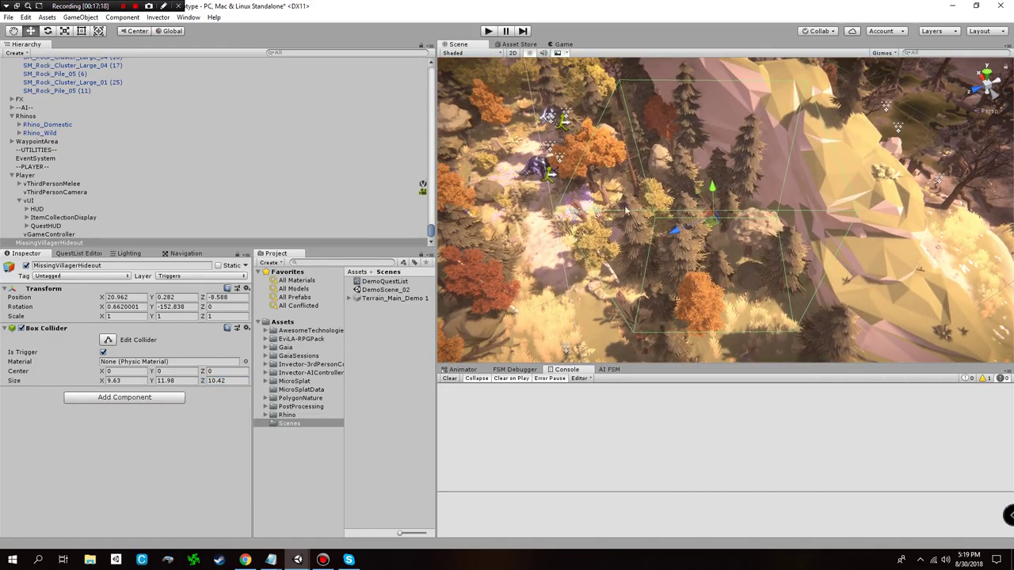
# - Add the V Discover Quest Target script to MissingVillagerHideout
pyautogui.click(111, 399)
pyautogui.write('v')
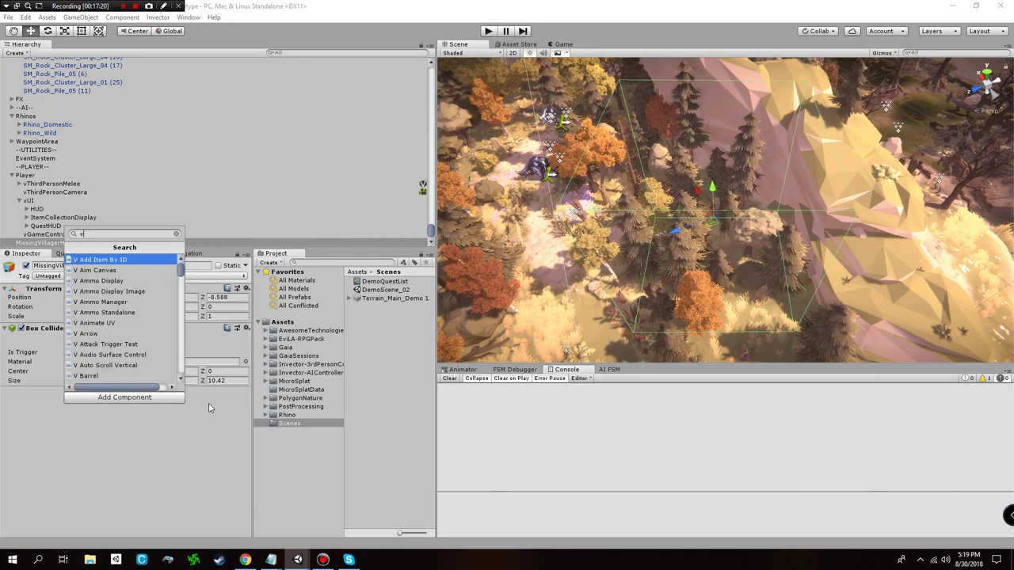
pyautogui.write('Disc')
pyautogui.press('Return')
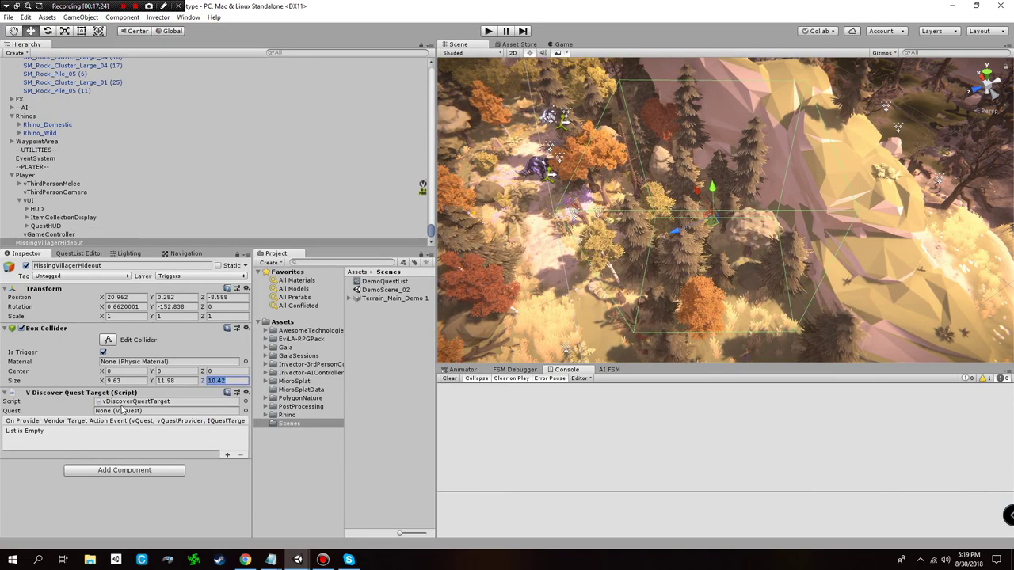
# - Show the quests of DemoQuestList in the hierarchy and assign The Missing Villager as the quest of MissingVillagerHideout's discover target
pyautogui.click(372, 282)
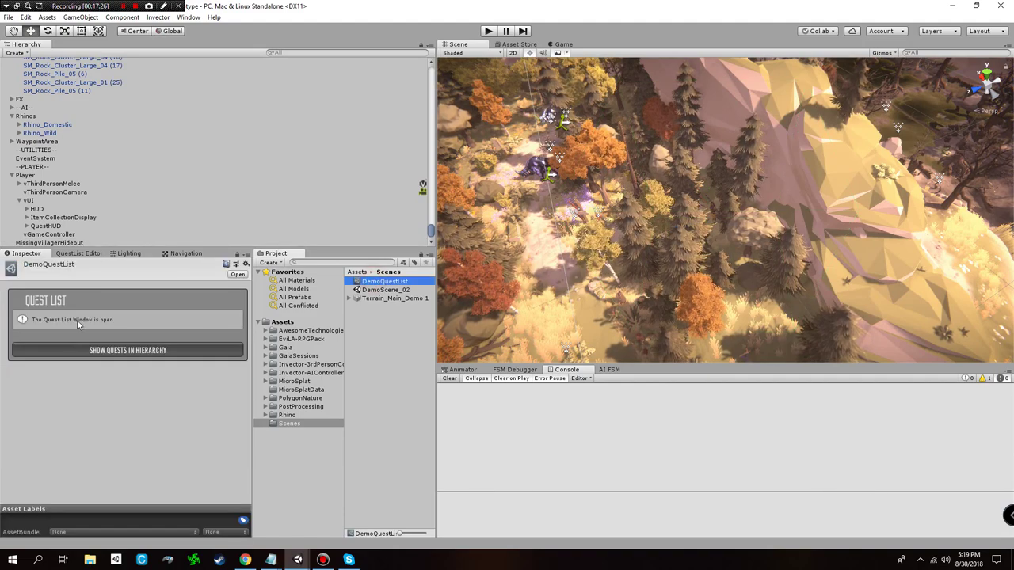
pyautogui.click(102, 352)
pyautogui.click(32, 242)
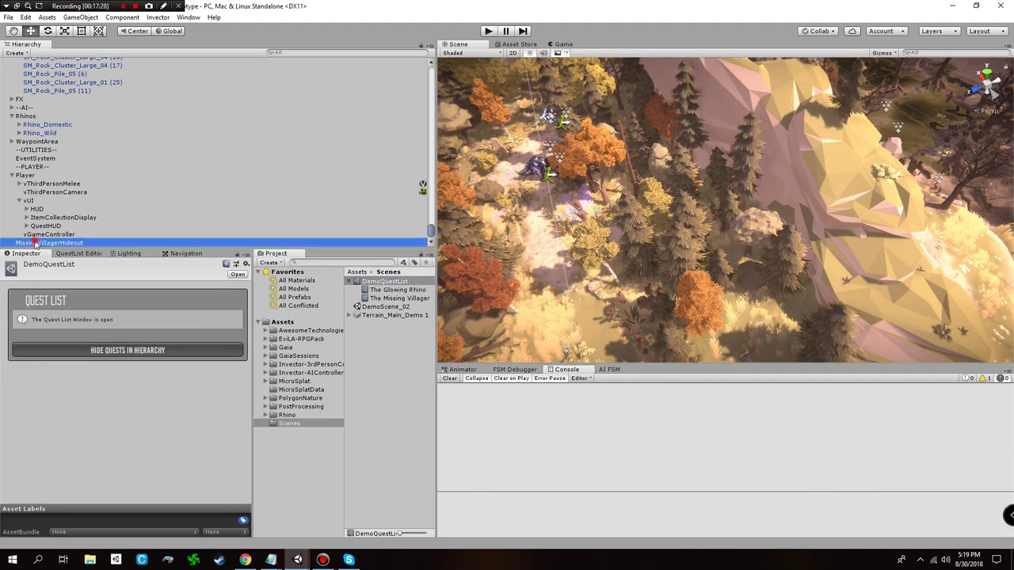
pyautogui.click(245, 412)
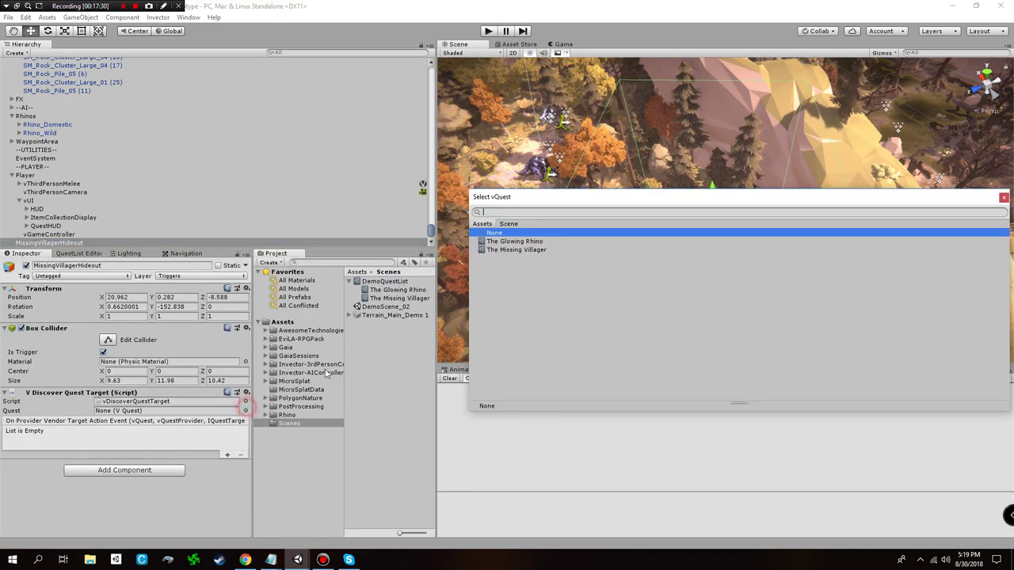
pyautogui.doubleClick(527, 250)
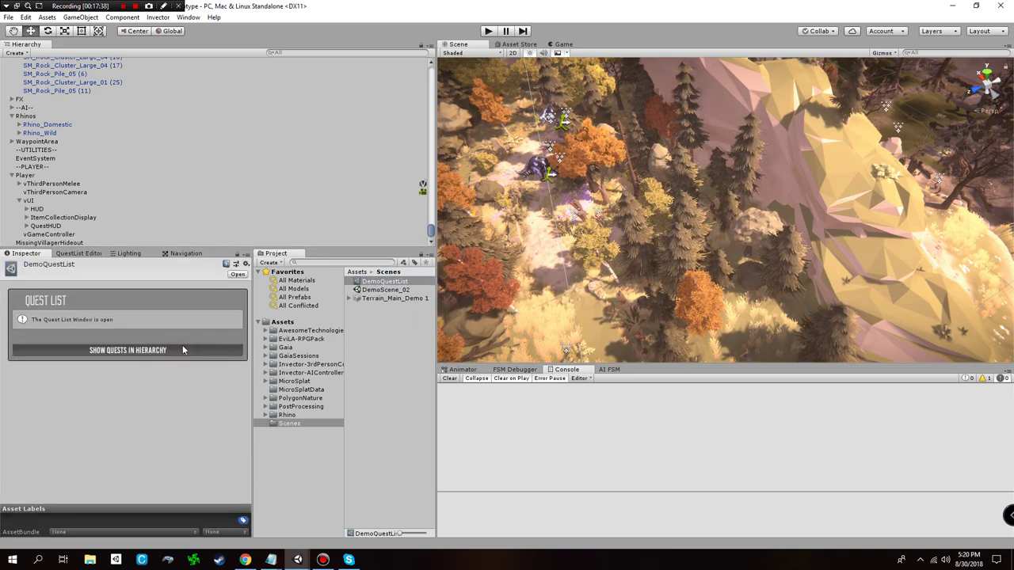
# - Collapse the Player object in the hierarchy and start play mode to test the quests
pyautogui.click(12, 175)
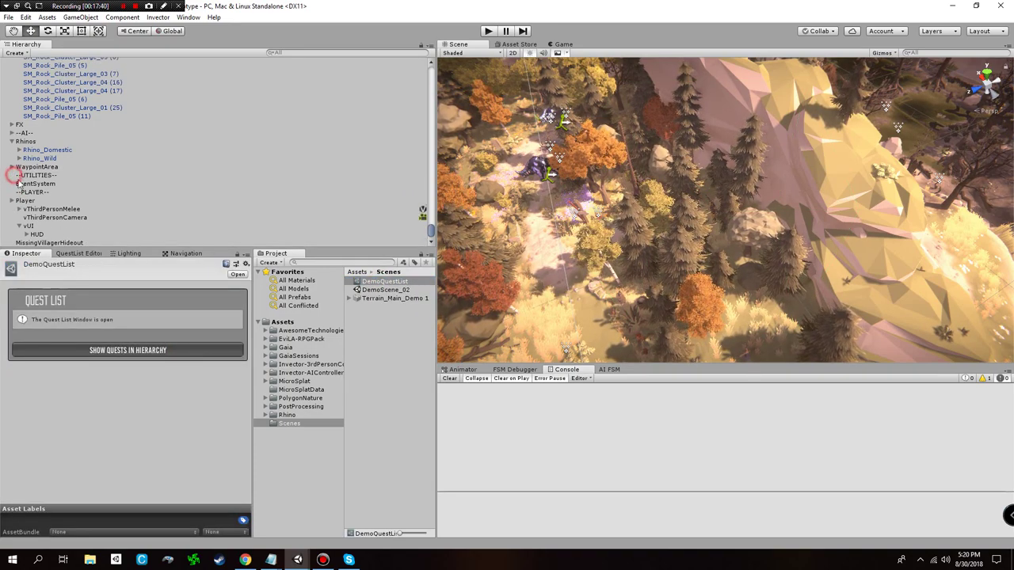
pyautogui.doubleClick(38, 235)
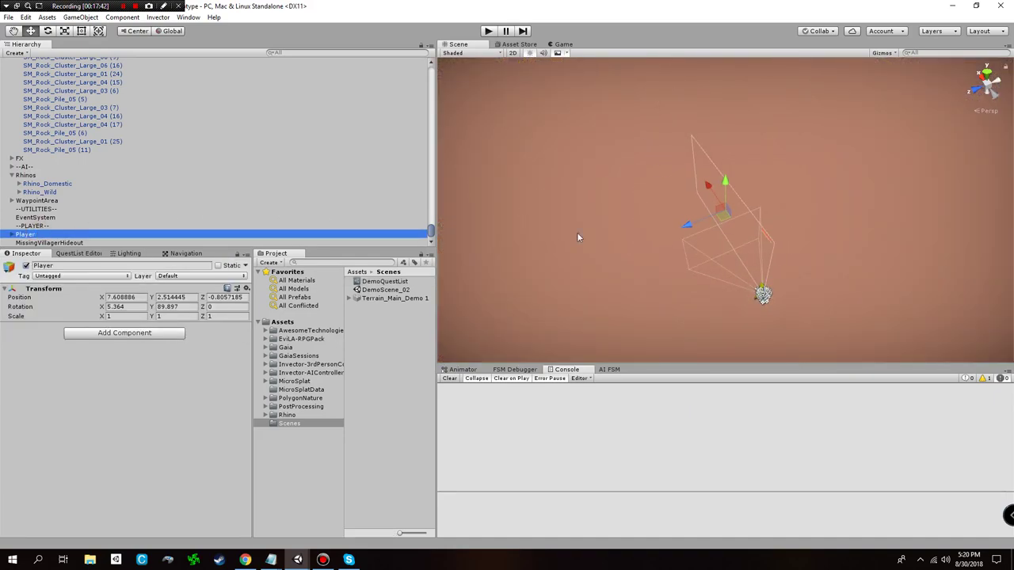
pyautogui.click(488, 32)
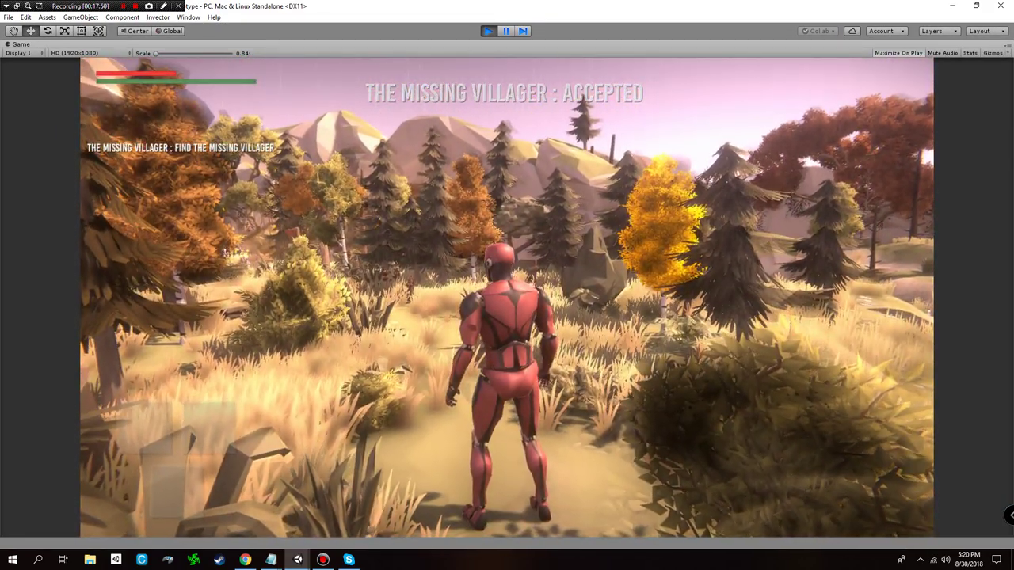
# - Run the player character through the forest into the hideout trigger and up to the missing villager
pyautogui.press('w')
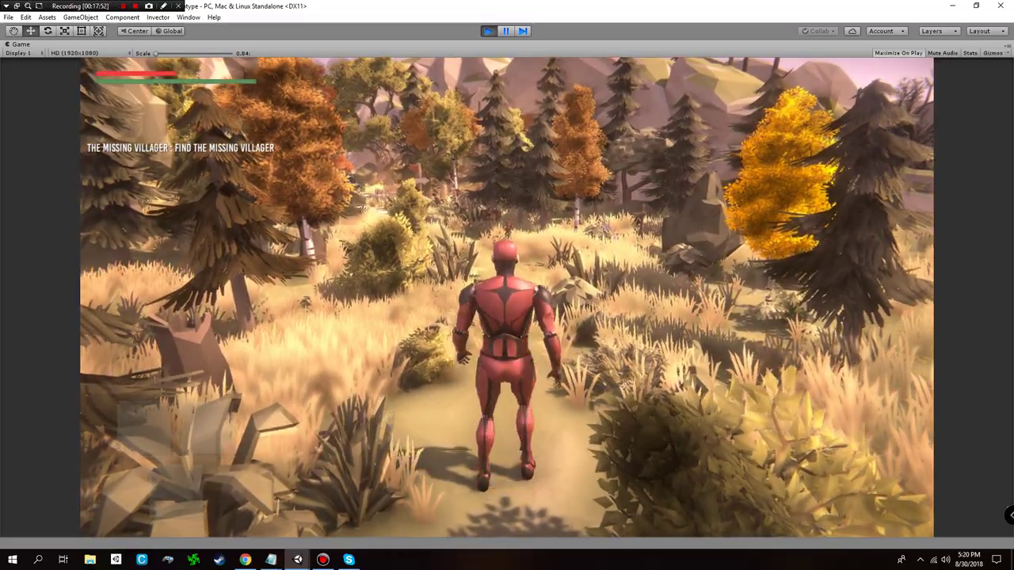
pyautogui.press('w')
pyautogui.press('d')
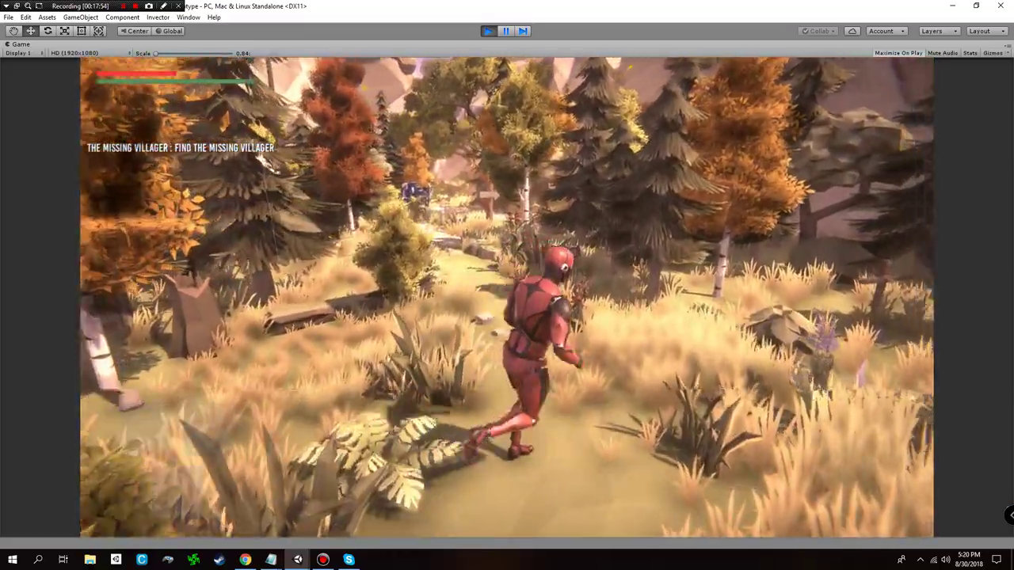
pyautogui.press('w')
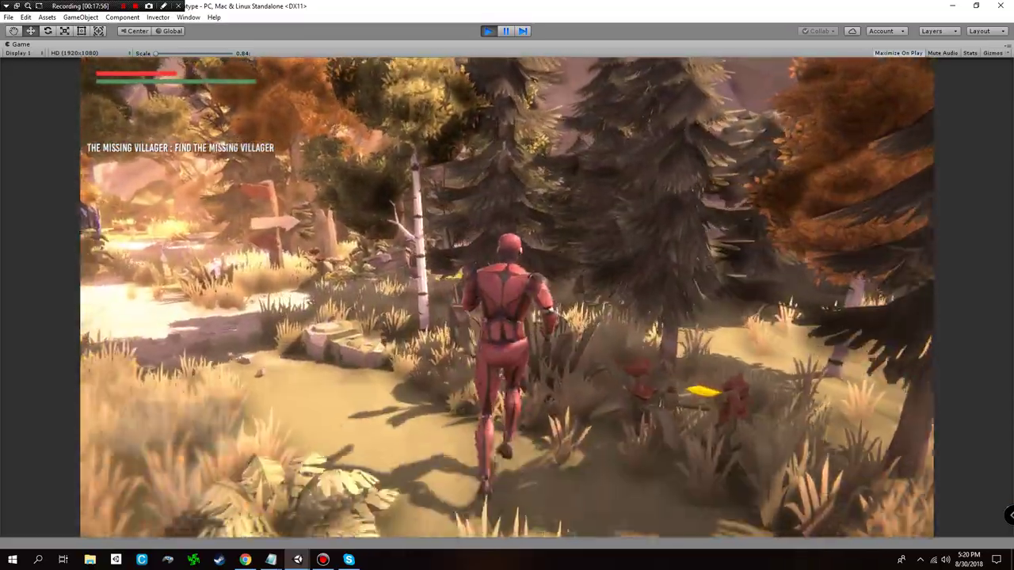
pyautogui.press('w')
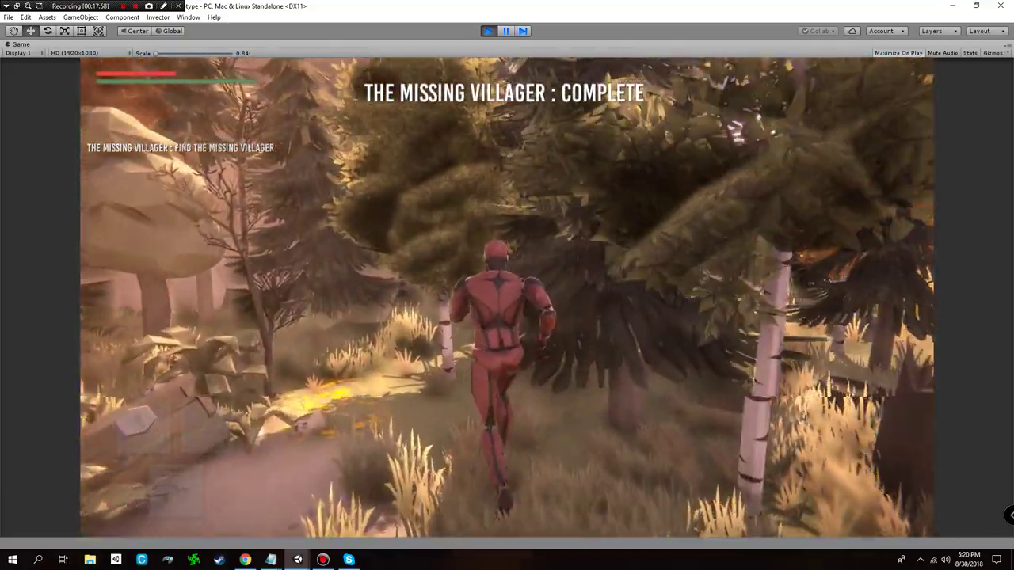
pyautogui.press('a')
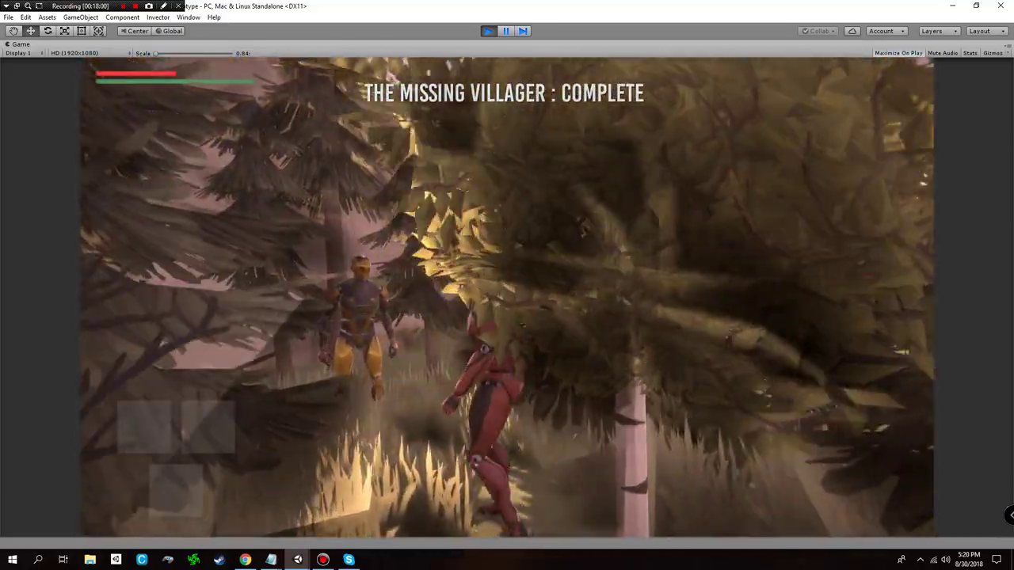
pyautogui.press('w')
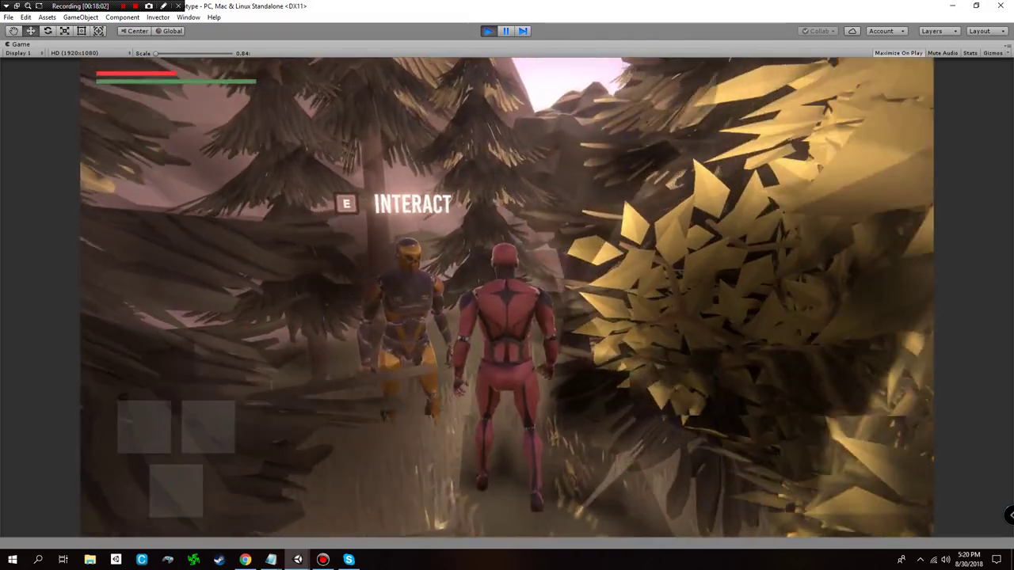
# - Interact with the villager, accept The Glowing Rhino quest and close the Quests window
pyautogui.press('e')
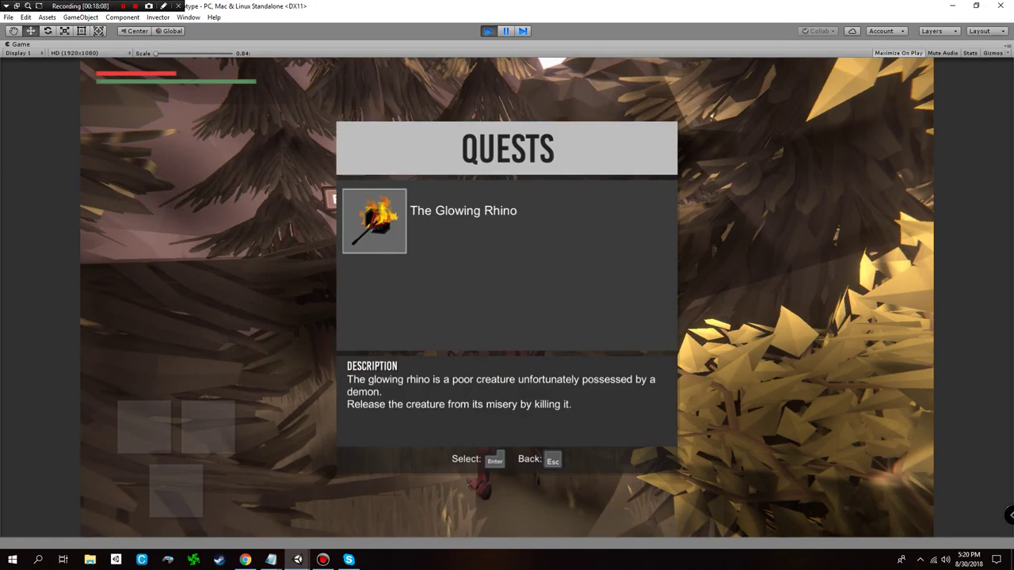
pyautogui.press('Return')
pyautogui.press('Escape')
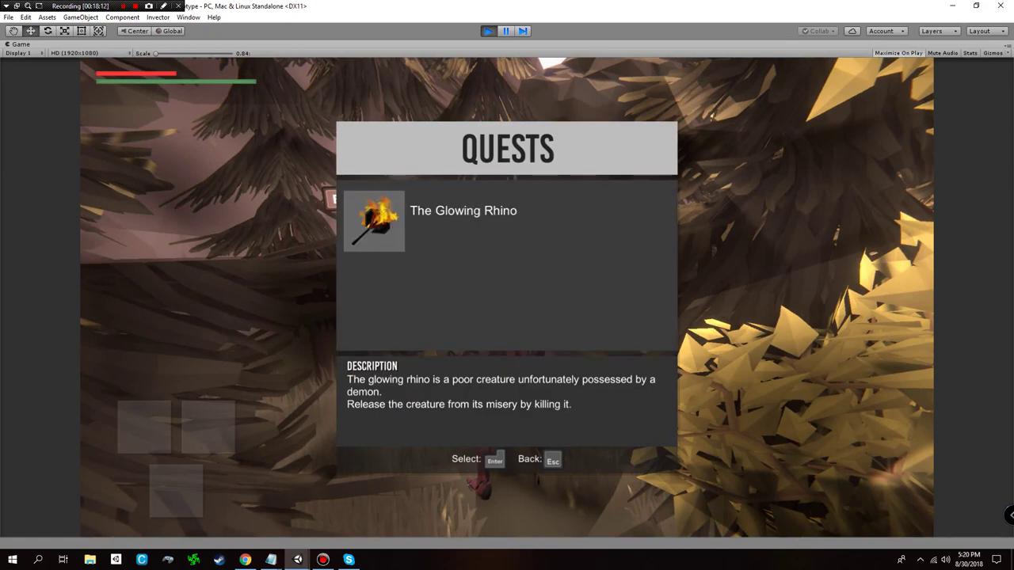
pyautogui.press('Escape')
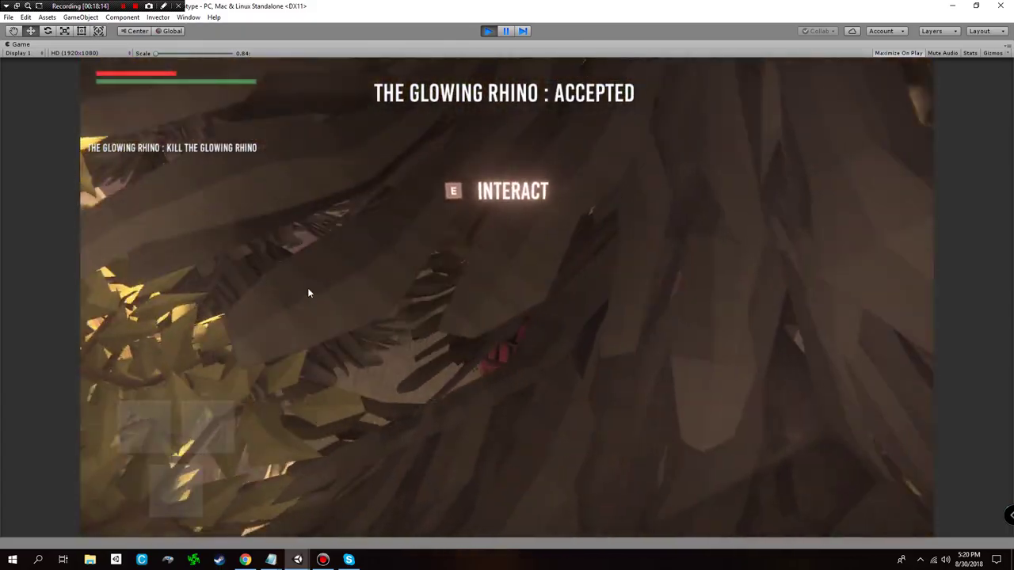
# - Run the player character from the hideout to the rhinos near the campfire
pyautogui.press('w')
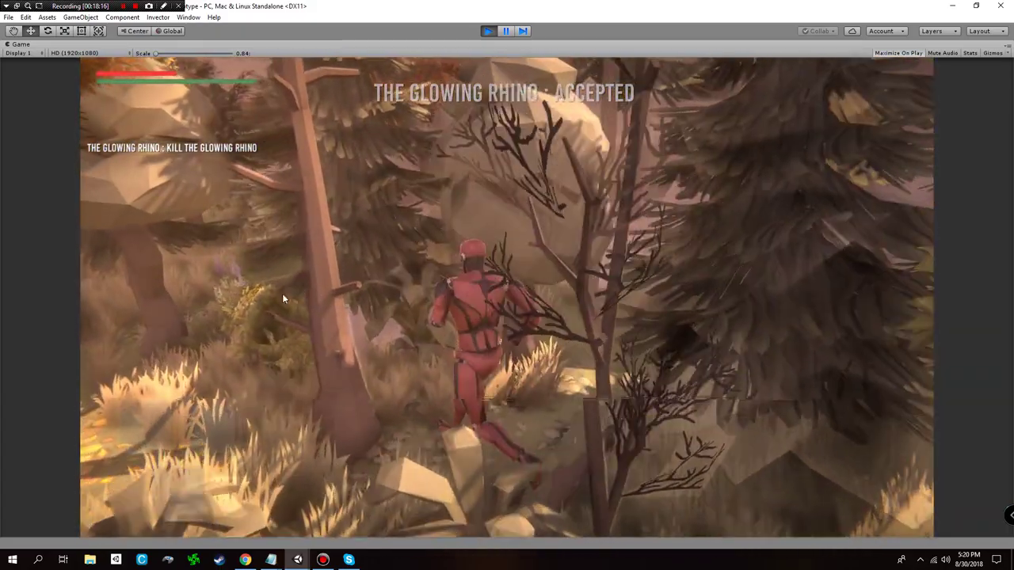
pyautogui.press('w')
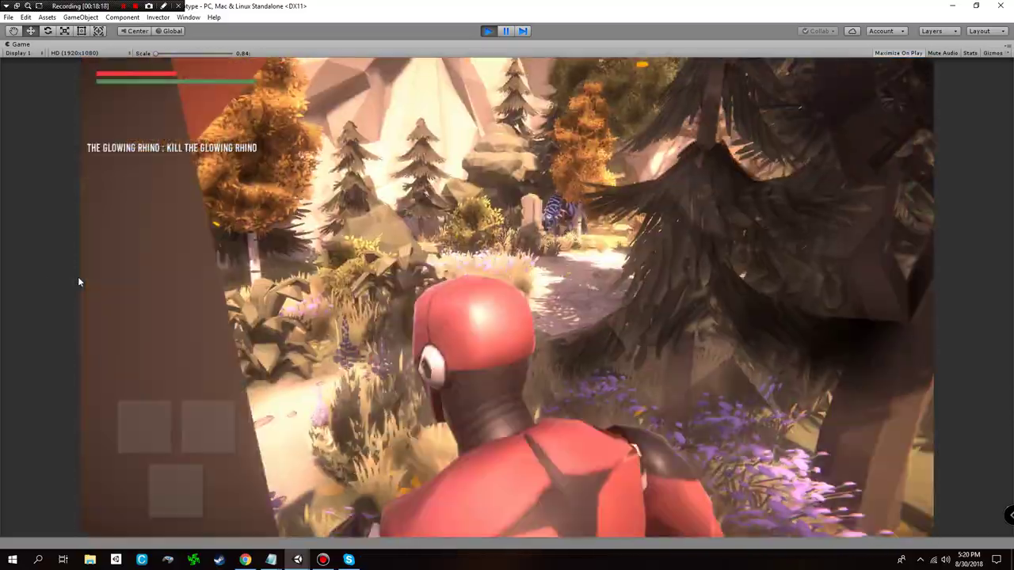
pyautogui.press('w')
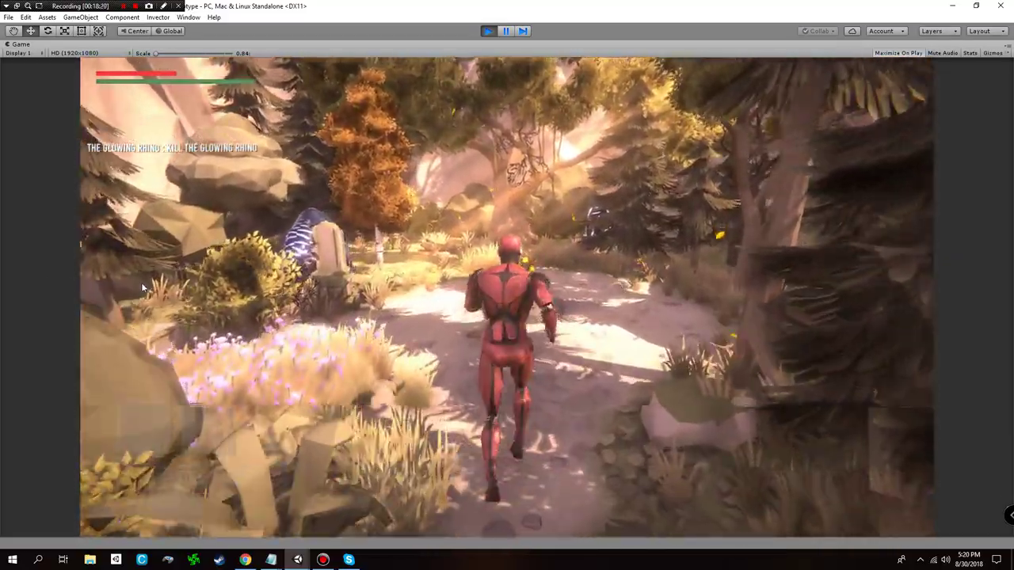
pyautogui.press('w')
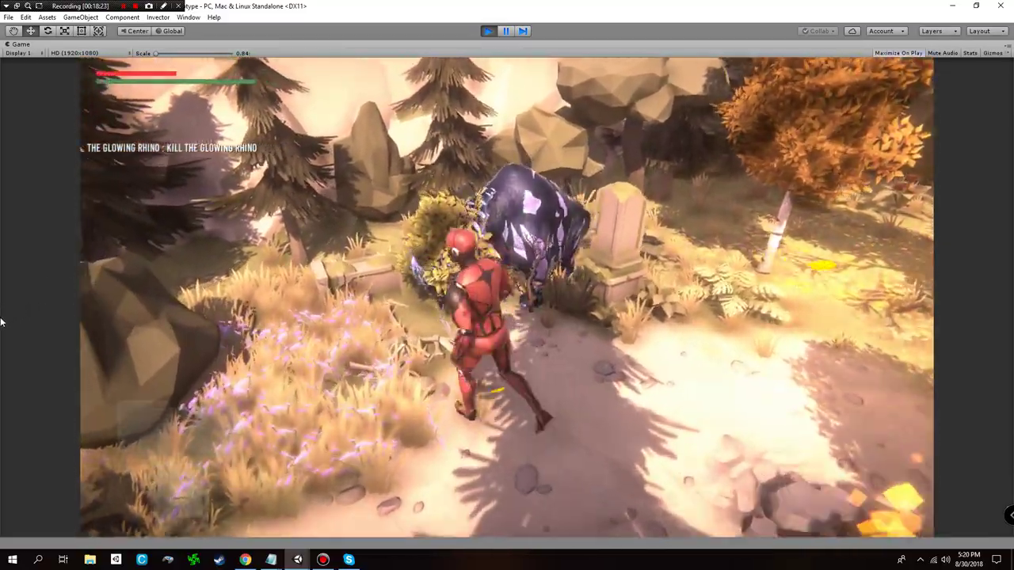
pyautogui.press('w')
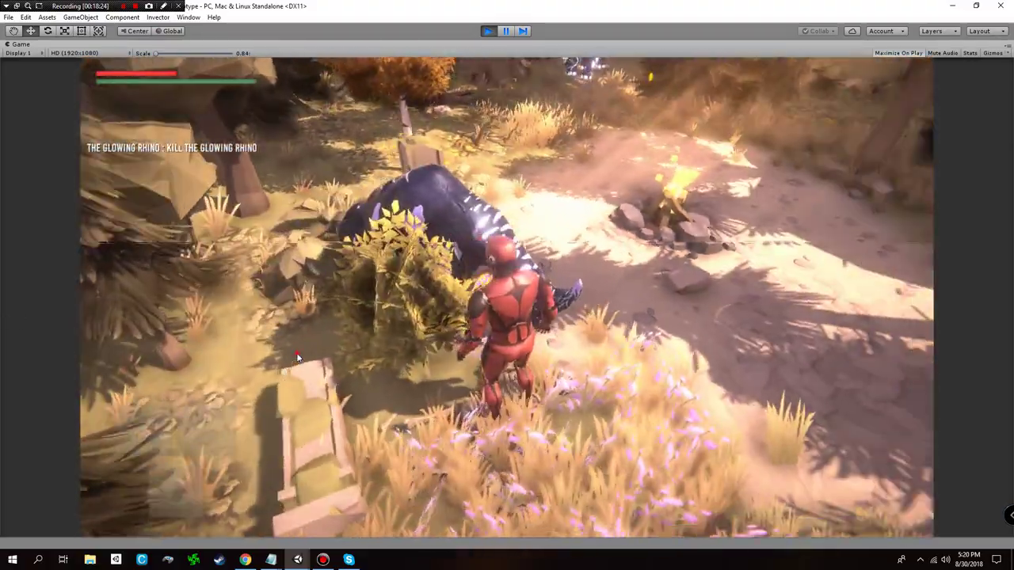
pyautogui.click(136, 317)
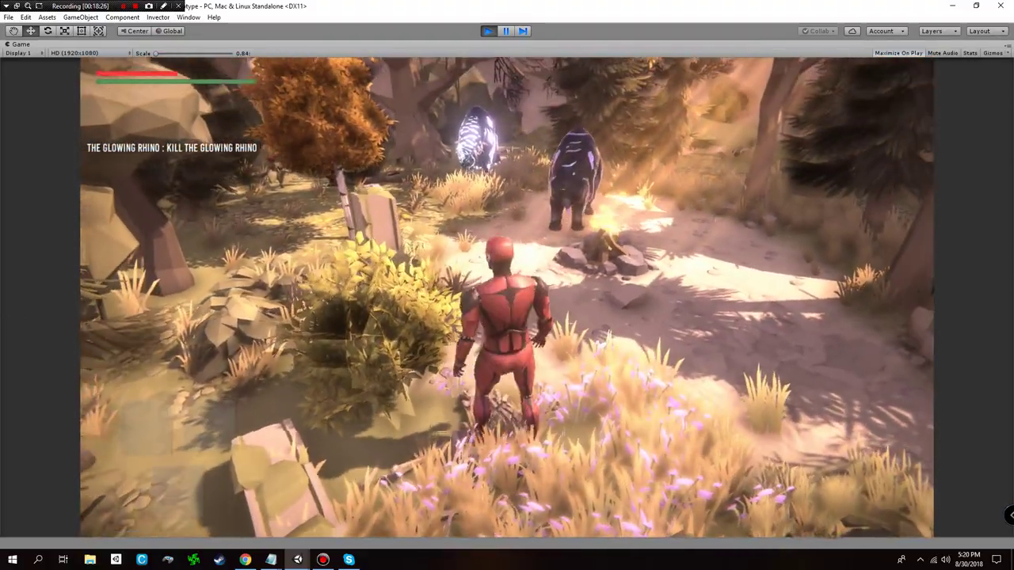
pyautogui.press('w')
pyautogui.press('w')
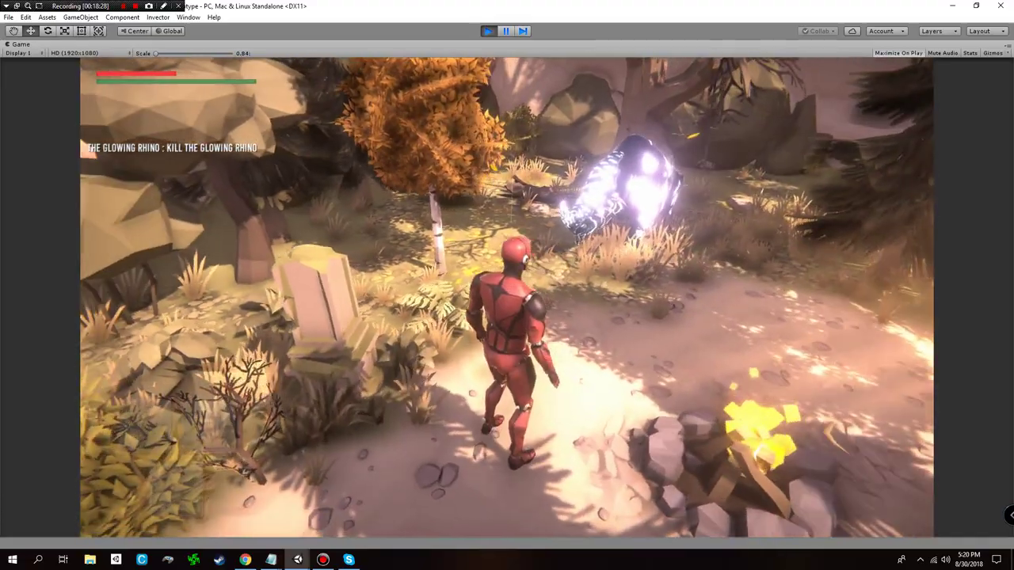
# - Fight the glowing rhino near the campfire and chase it through the forest until it is killed
pyautogui.press('d')
pyautogui.press('w')
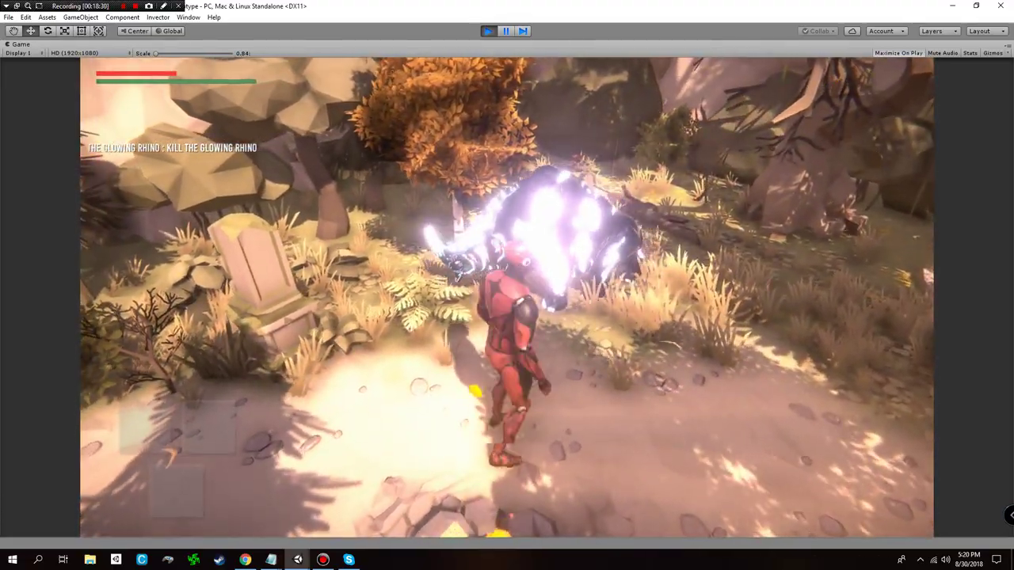
pyautogui.press('w')
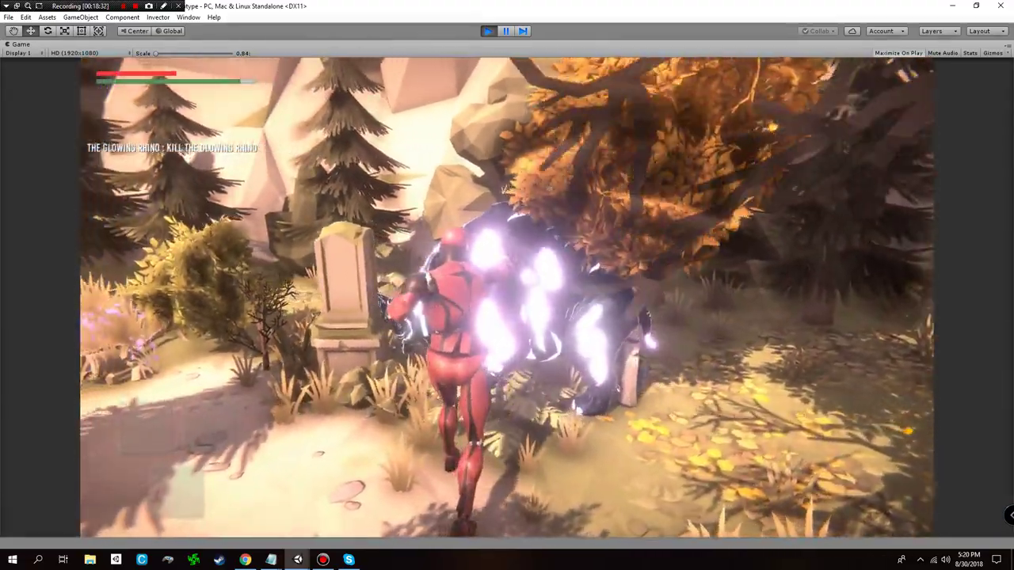
pyautogui.press('a')
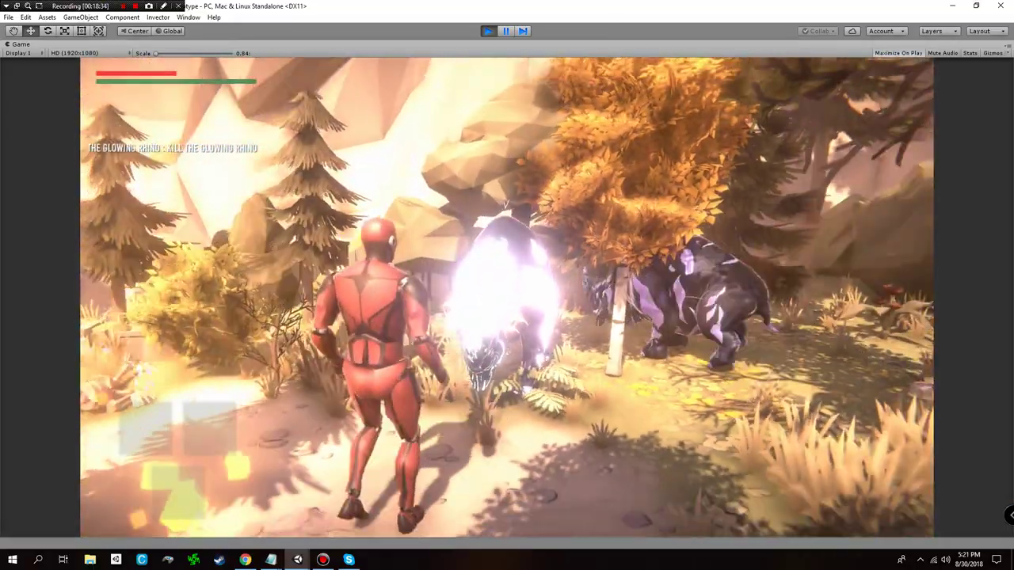
pyautogui.press('s')
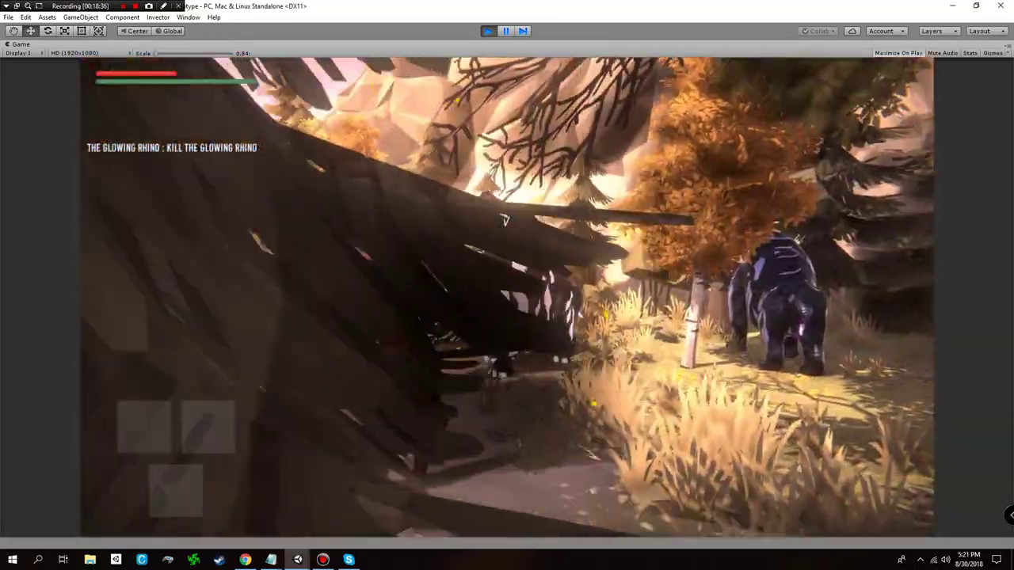
pyautogui.press('w')
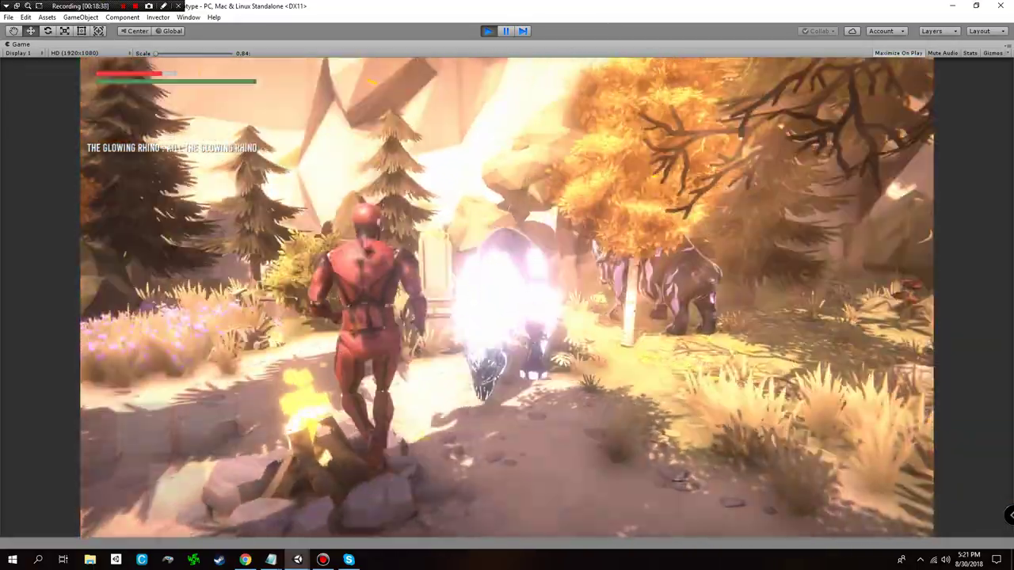
pyautogui.press('a')
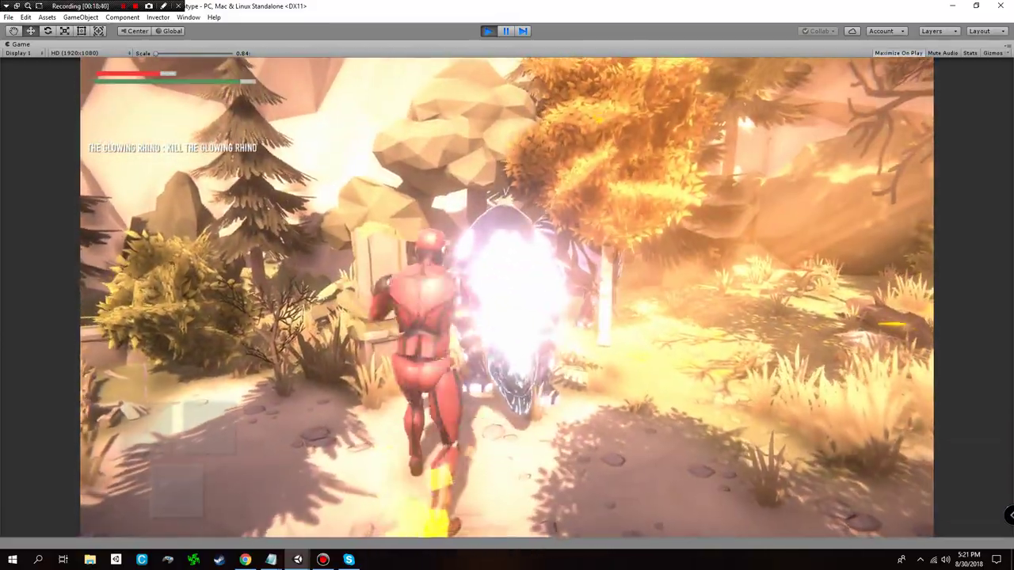
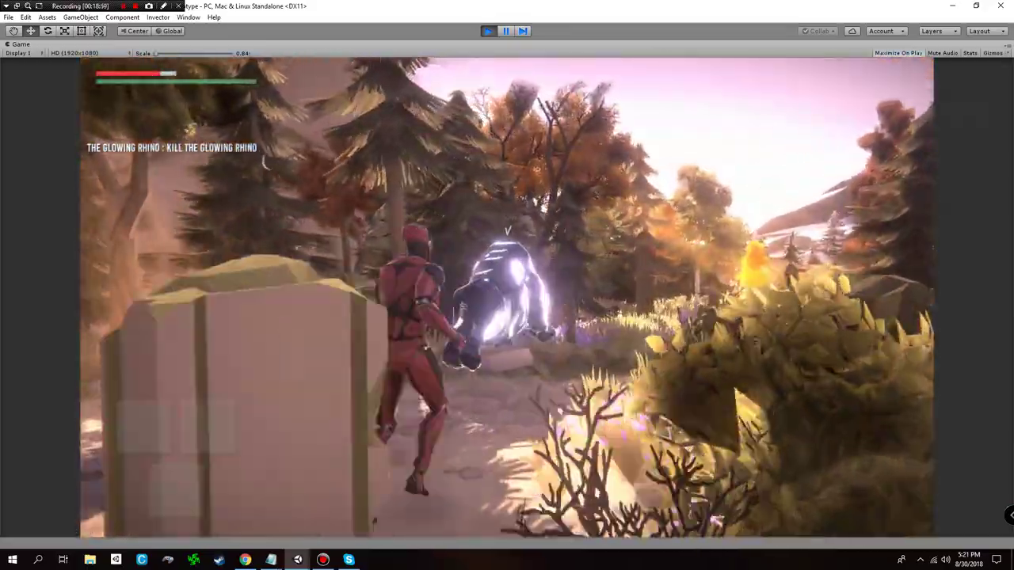
pyautogui.press('w')
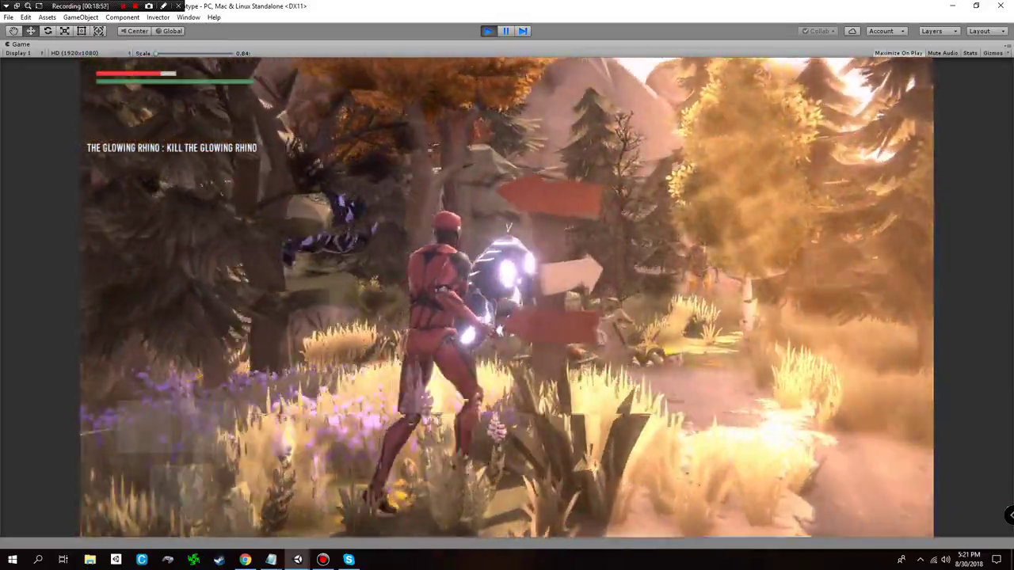
pyautogui.press('w')
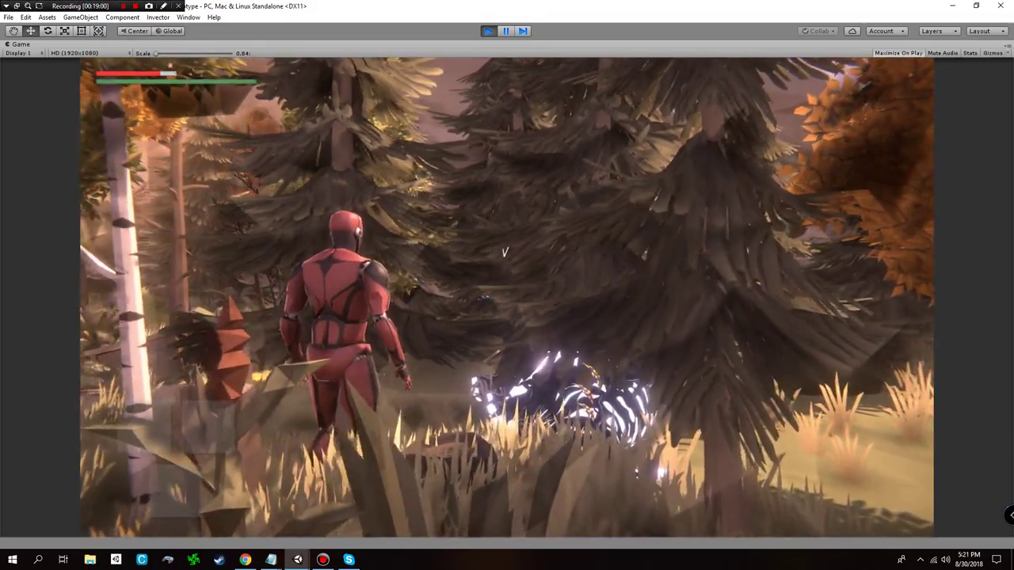
pyautogui.press('w')
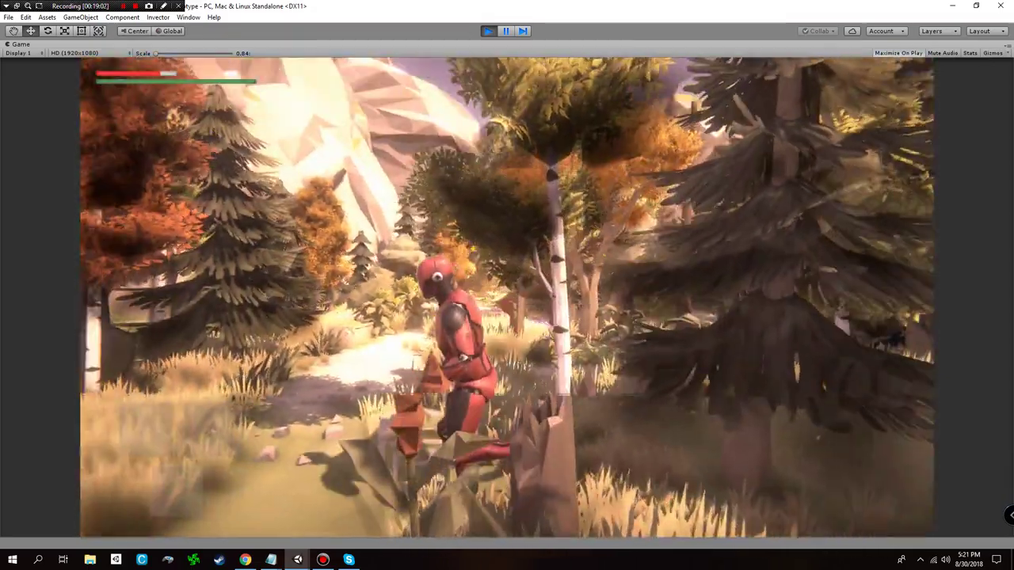
# - Open the player inventory's Items window to check for a quest reward, and close it again
pyautogui.press('i')
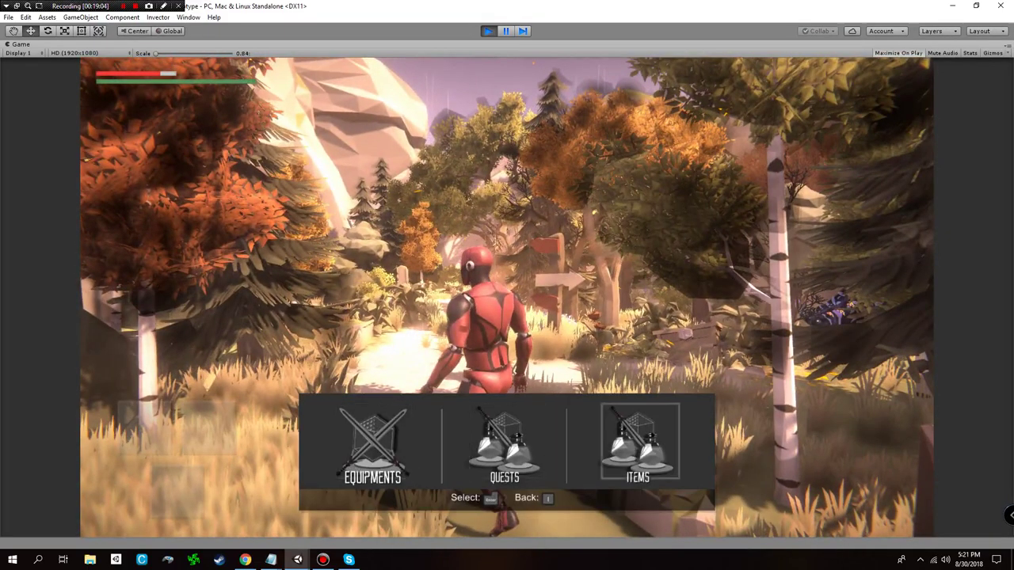
pyautogui.press('Return')
pyautogui.press('Escape')
pyautogui.press('Escape')
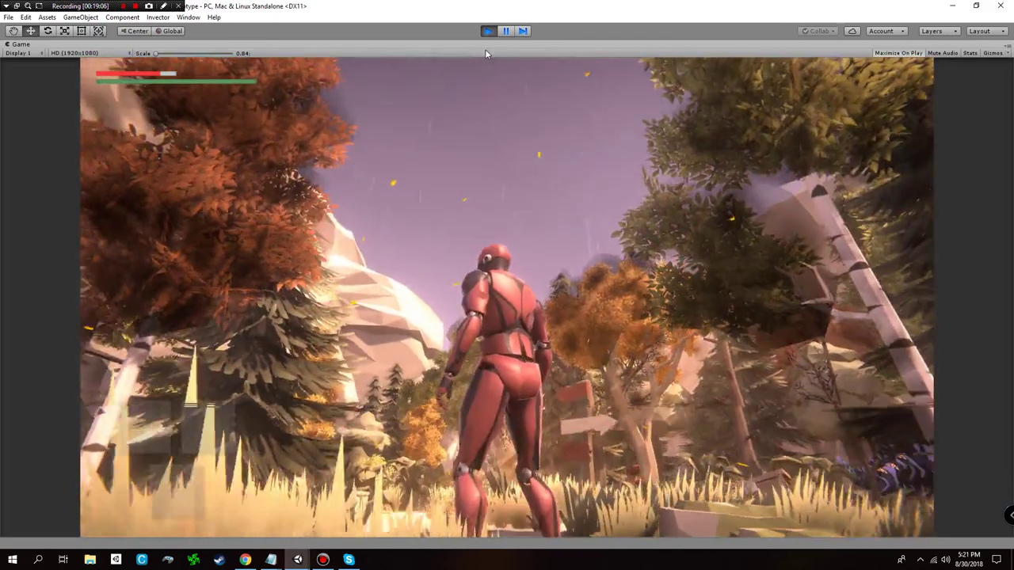
# - Stop play mode and open DemoQuestList in the QuestList Editor
pyautogui.hotkey('ctrl', 'p')
pyautogui.click(380, 282)
pyautogui.click(121, 318)
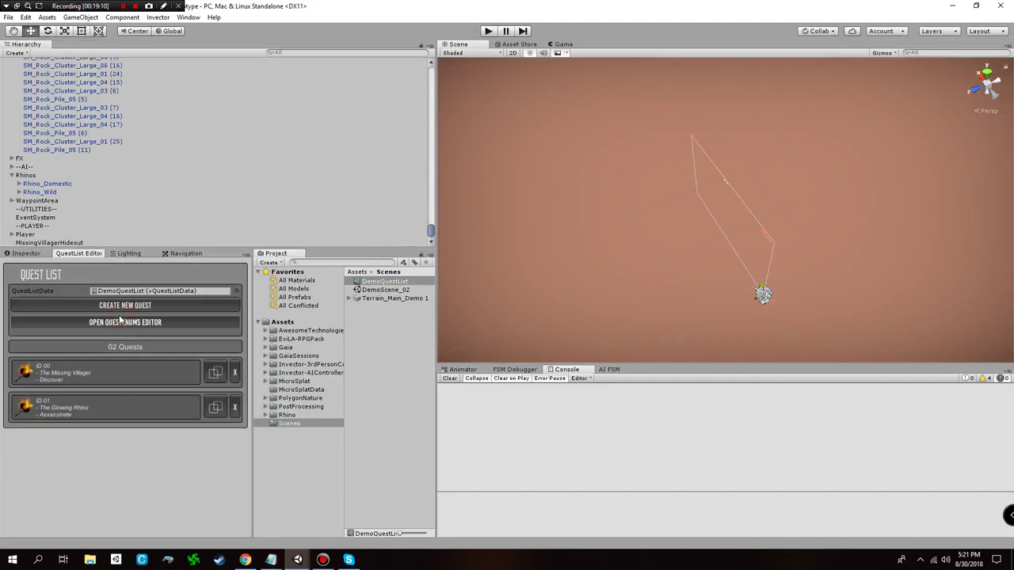
# - Open The Glowing Rhino quest and set its Reward Item List Data to the Invector vMelee_ItemListData asset
pyautogui.click(77, 407)
pyautogui.scroll(-10, 117, 372)
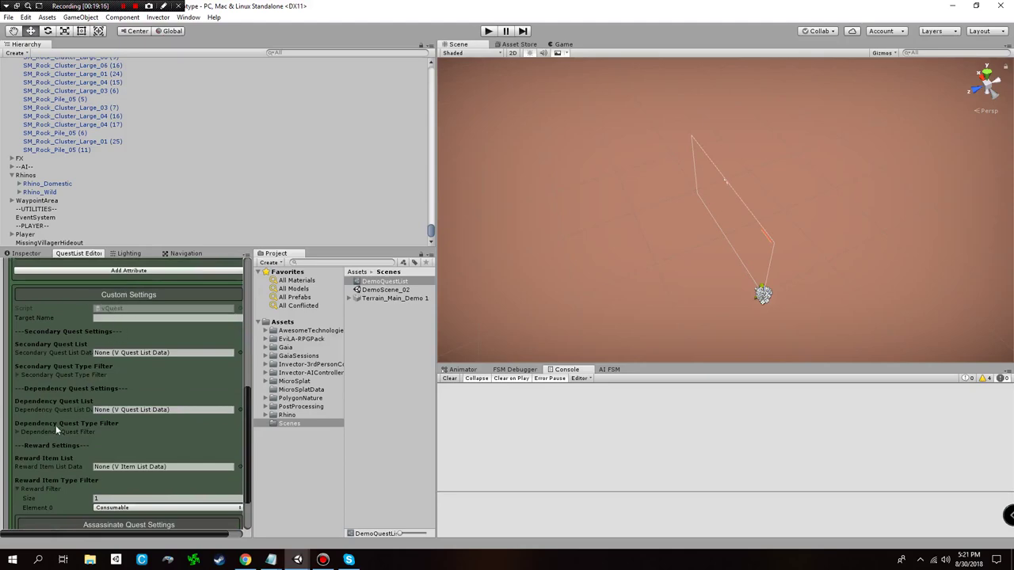
pyautogui.scroll(-2, 57, 431)
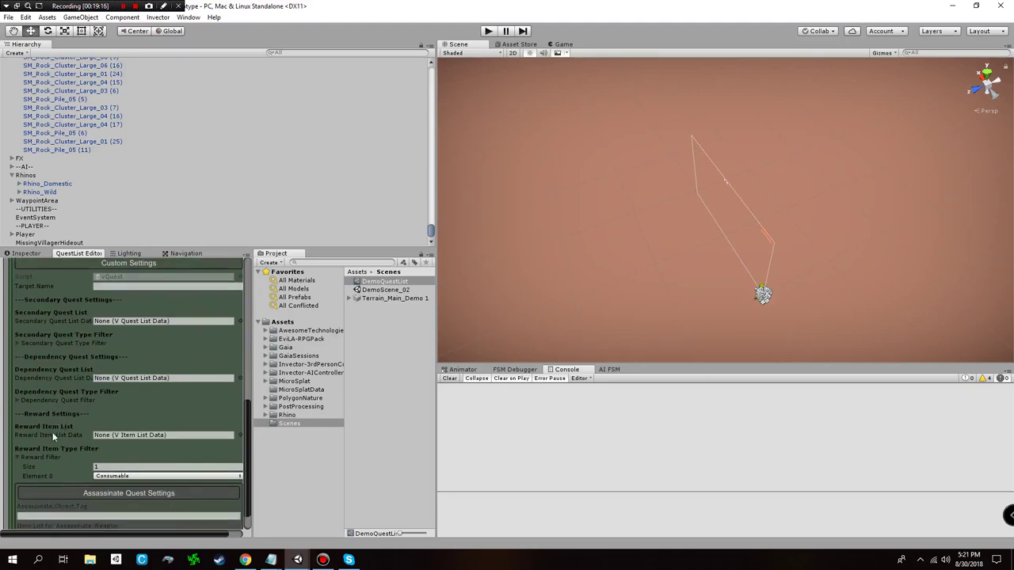
pyautogui.click(240, 435)
pyautogui.click(529, 241)
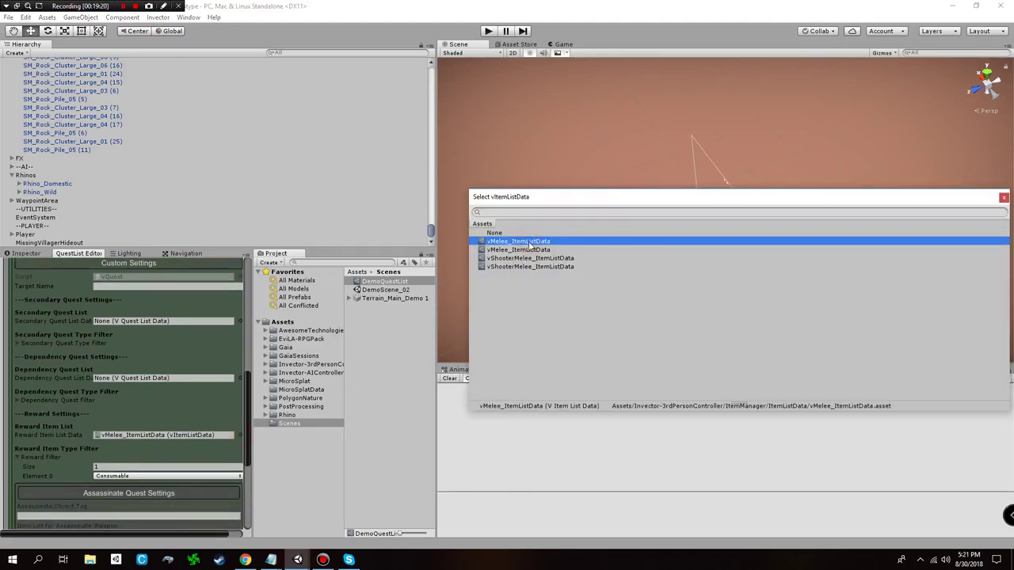
pyautogui.doubleClick(528, 241)
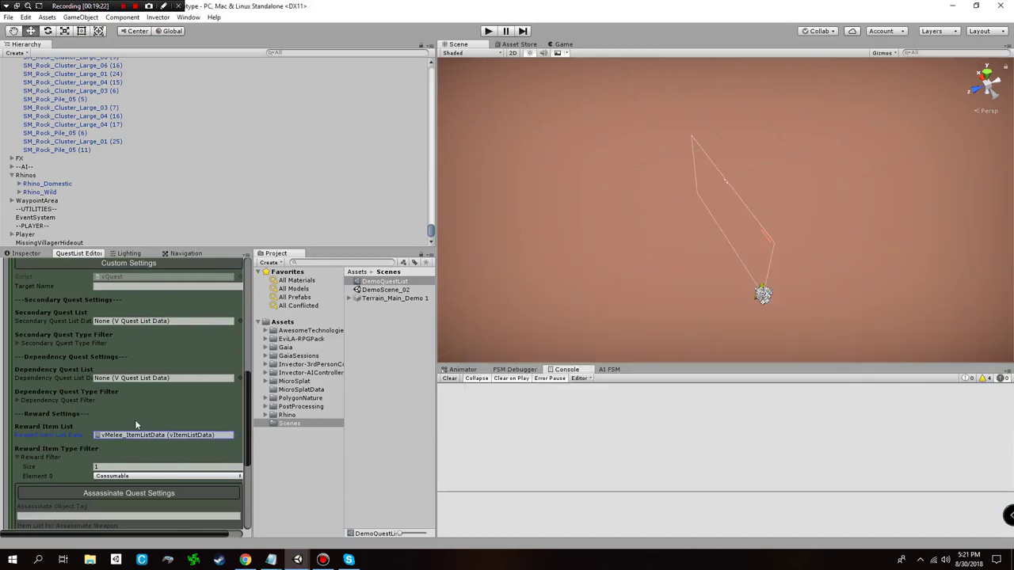
# - Add a Health Potion to The Glowing Rhino quest's Reward List with an amount of 5
pyautogui.scroll(-5, 147, 408)
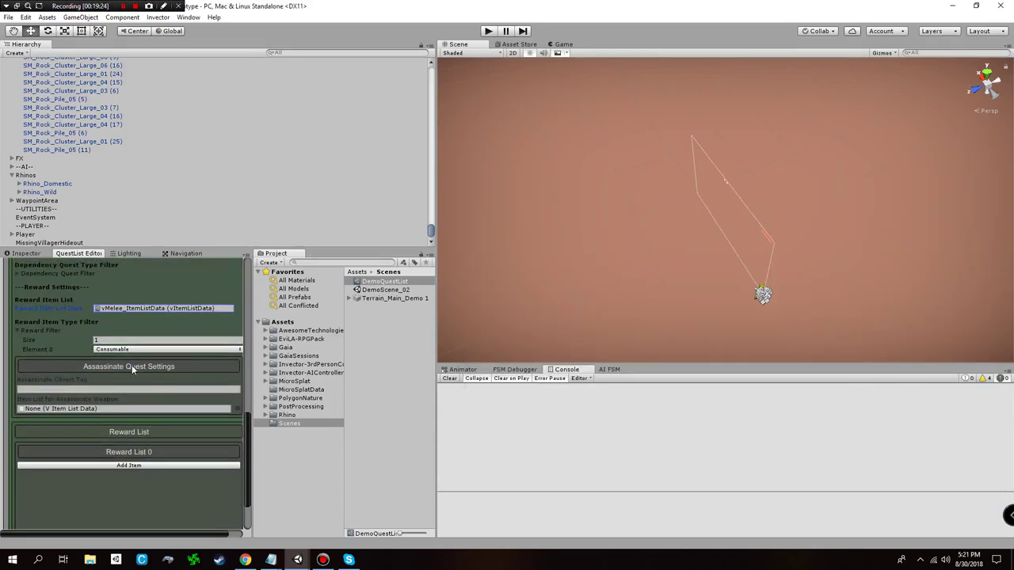
pyautogui.scroll(-3, 134, 370)
pyautogui.click(128, 400)
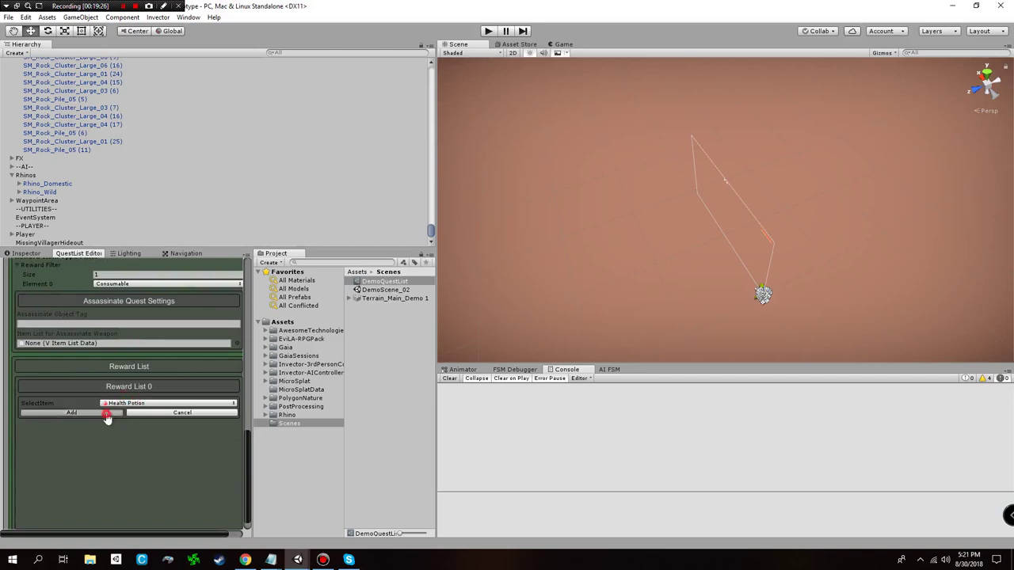
pyautogui.click(107, 414)
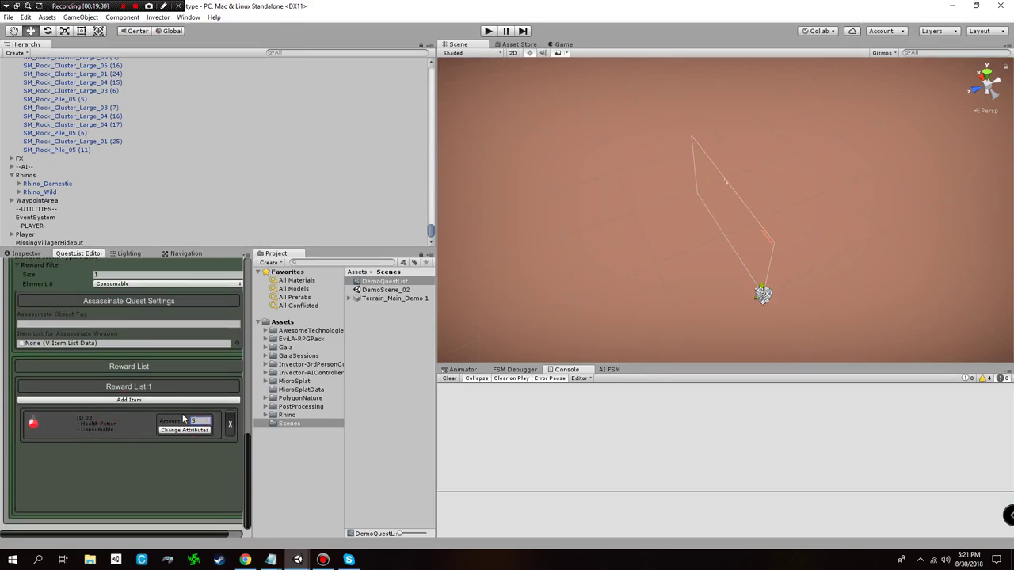
# - Show the Inspector, start play mode and run the player character through the forest to the missing villager
pyautogui.click(27, 253)
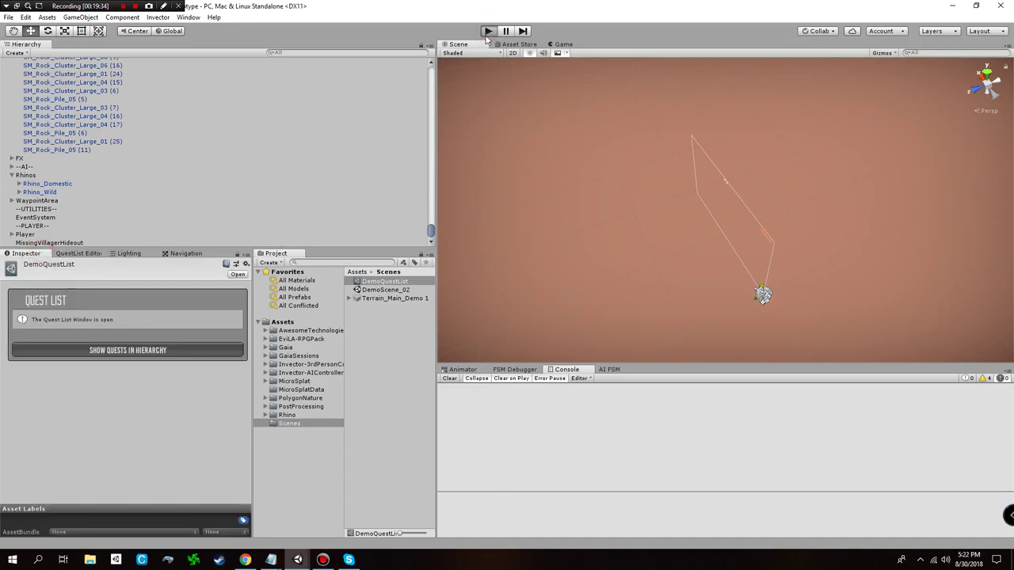
pyautogui.hotkey('ctrl', 'p')
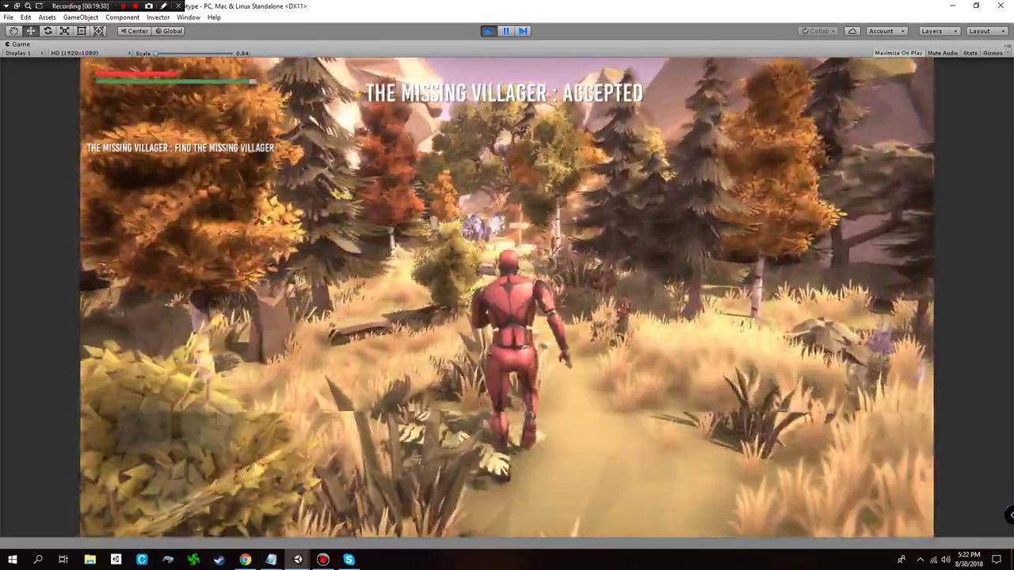
pyautogui.press('shift')
pyautogui.press('w')
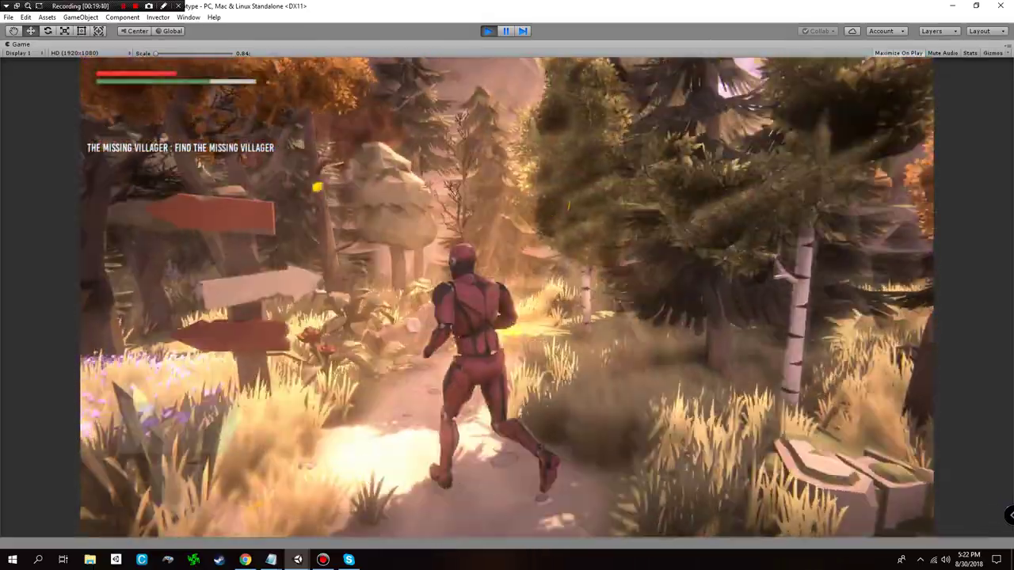
pyautogui.press('w')
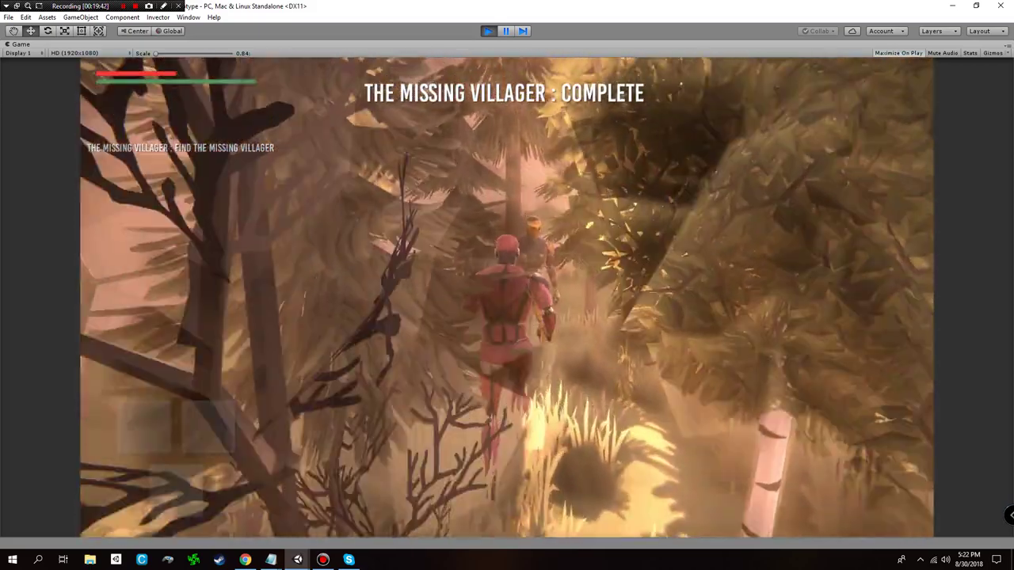
# - Interact with the villager, accept The Glowing Rhino quest and run back to the glowing rhino
pyautogui.press('e')
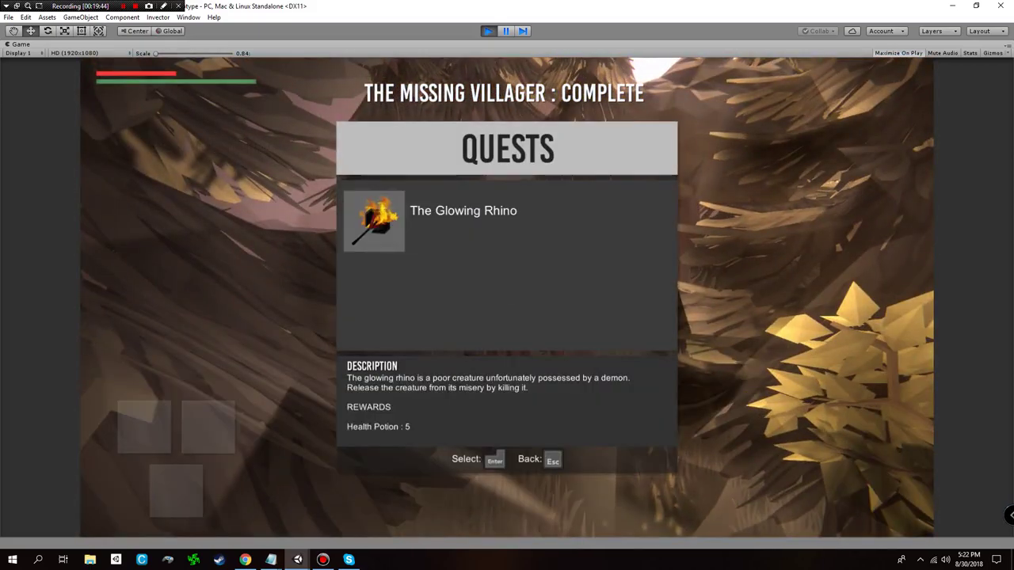
pyautogui.press('Return')
pyautogui.press('w')
pyautogui.press('w')
pyautogui.press('w')
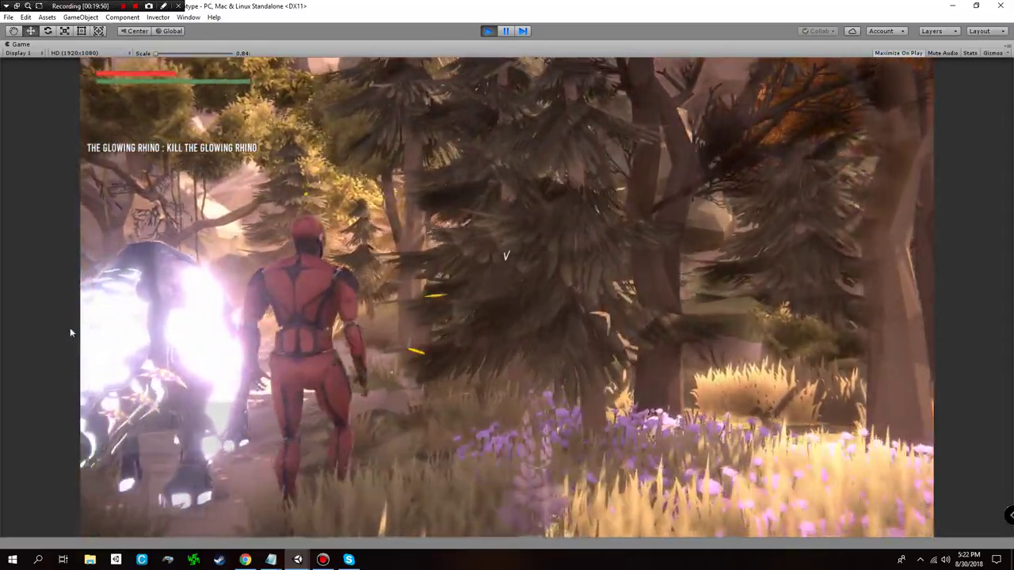
# - Fight and chase the glowing rhino through the forest to the stream until it is killed, and open the inventory
pyautogui.press('w')
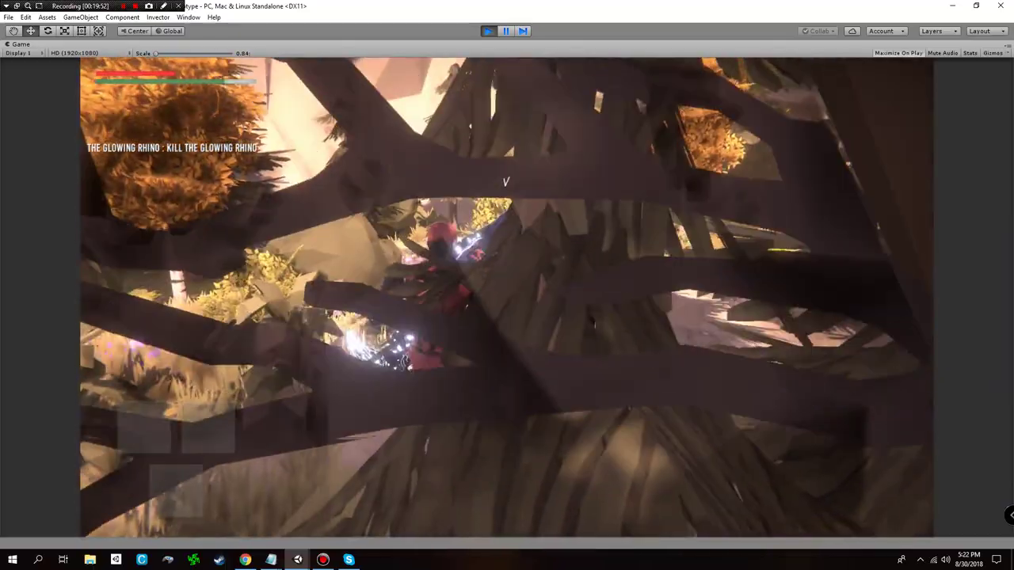
pyautogui.press('w')
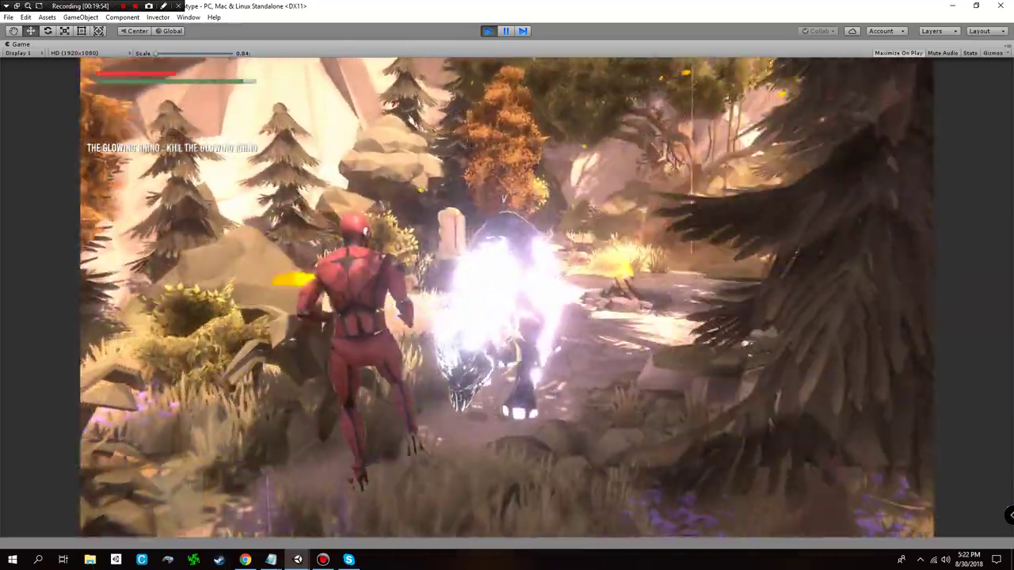
pyautogui.press('a')
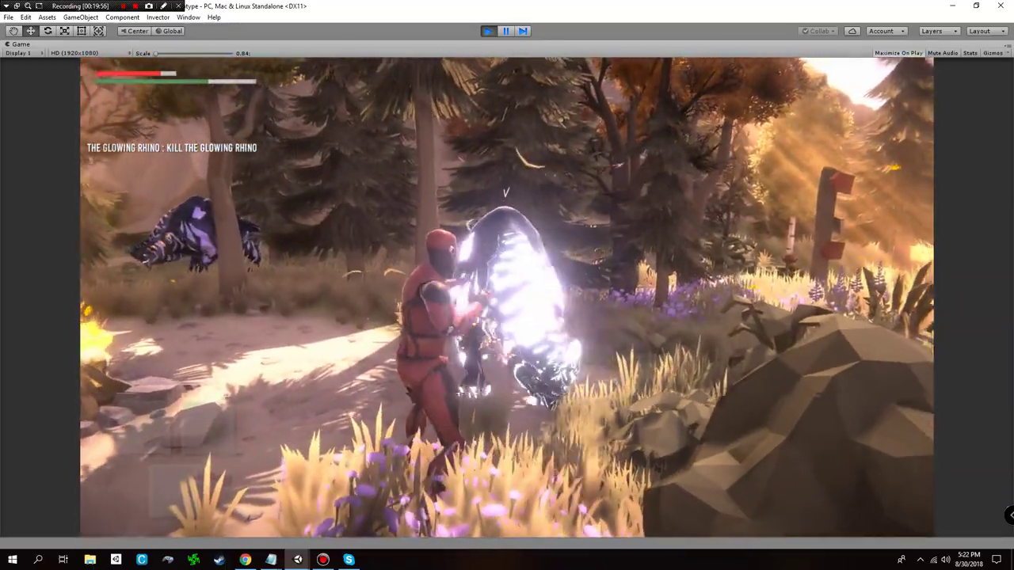
pyautogui.press('d')
pyautogui.press('a')
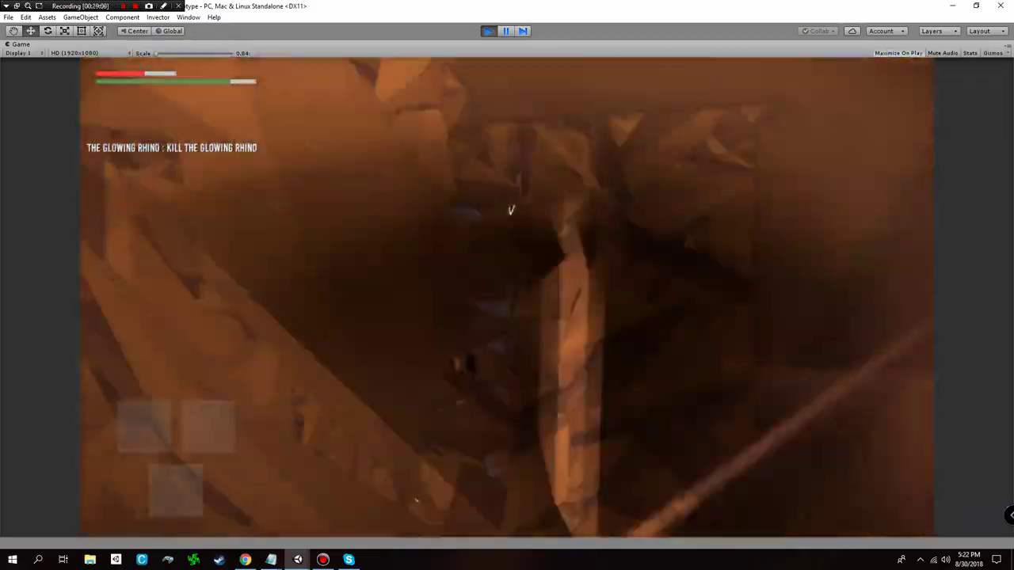
pyautogui.press('d')
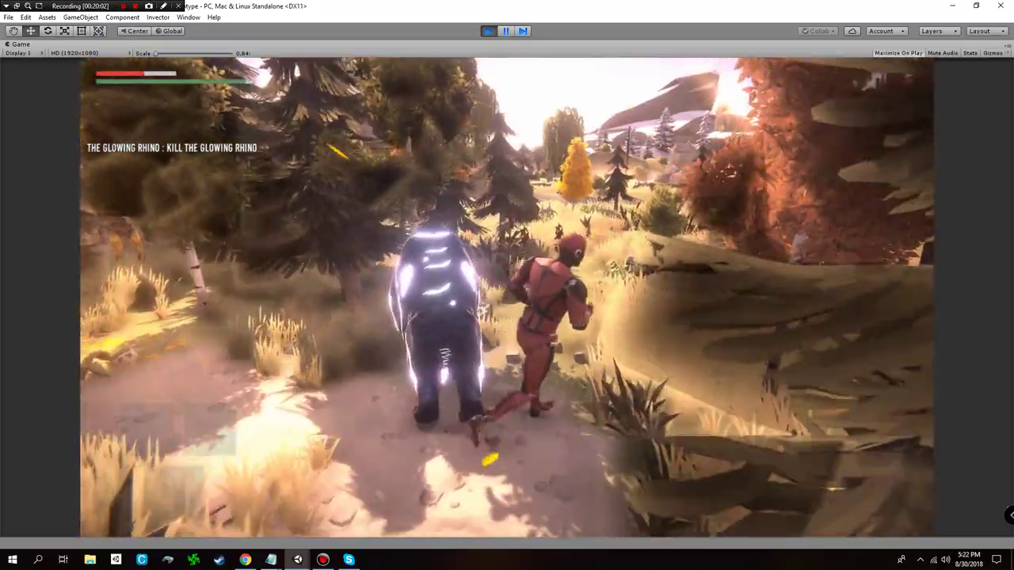
pyautogui.press('w')
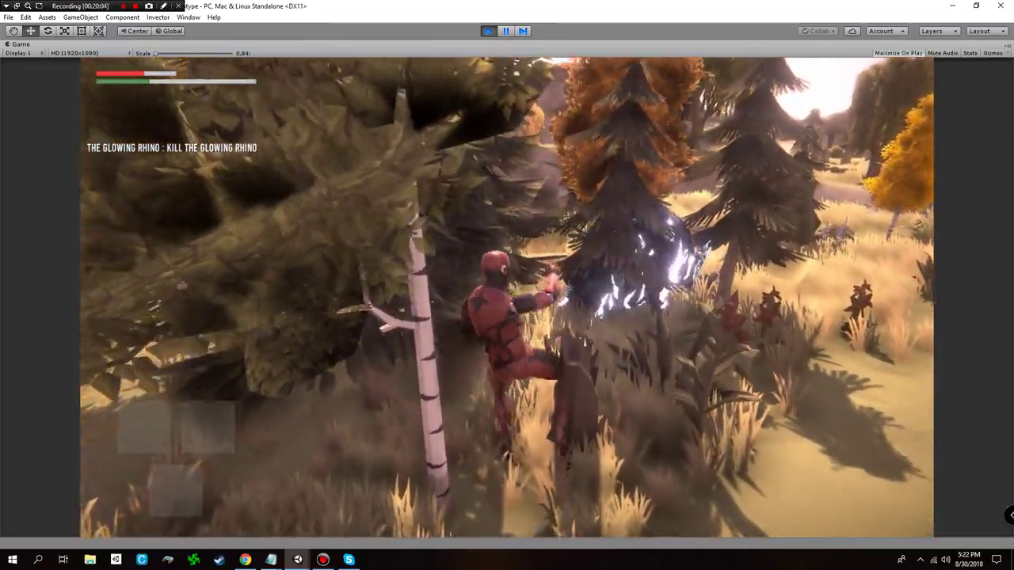
pyautogui.press('w')
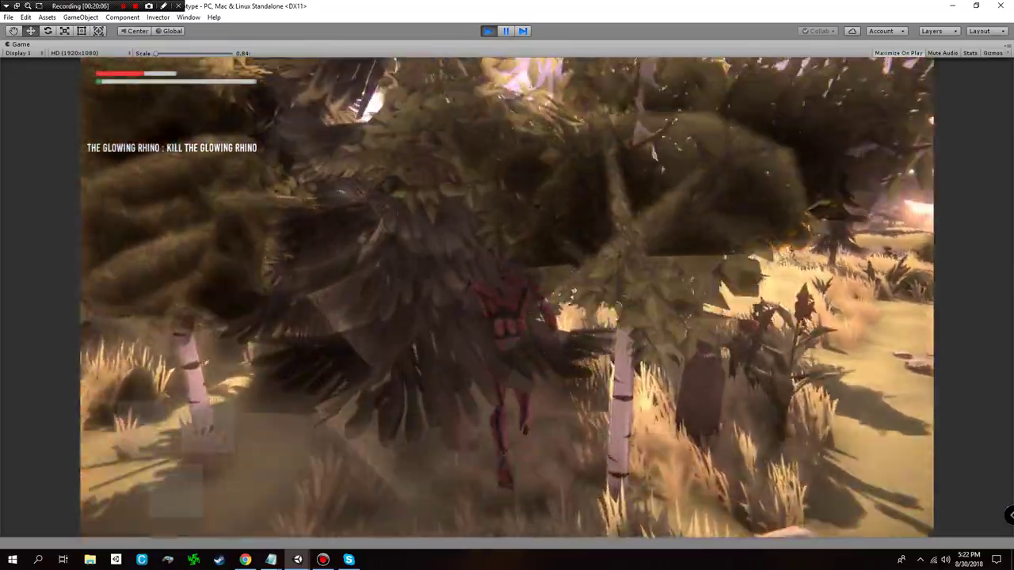
pyautogui.press('w')
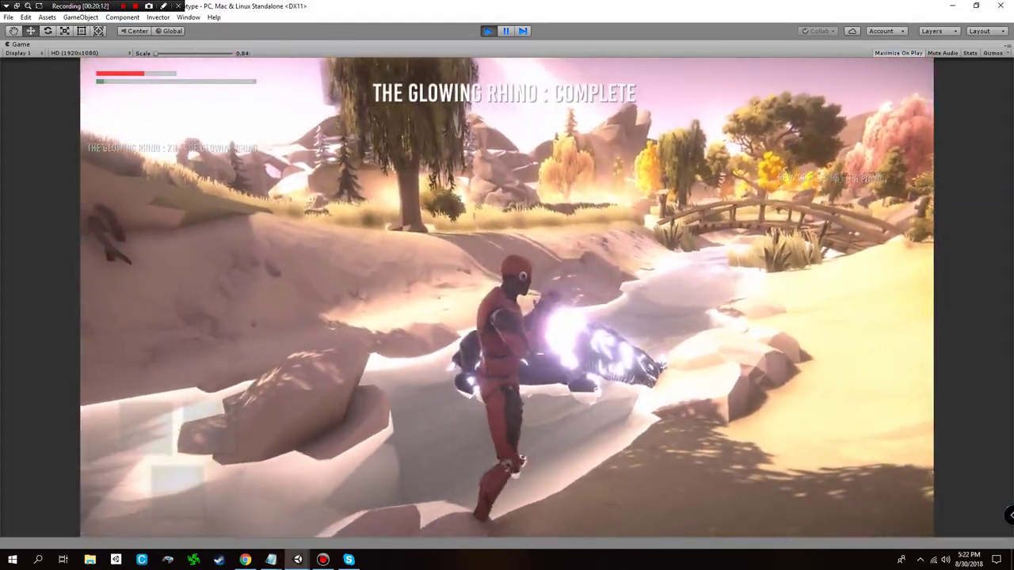
pyautogui.press('w')
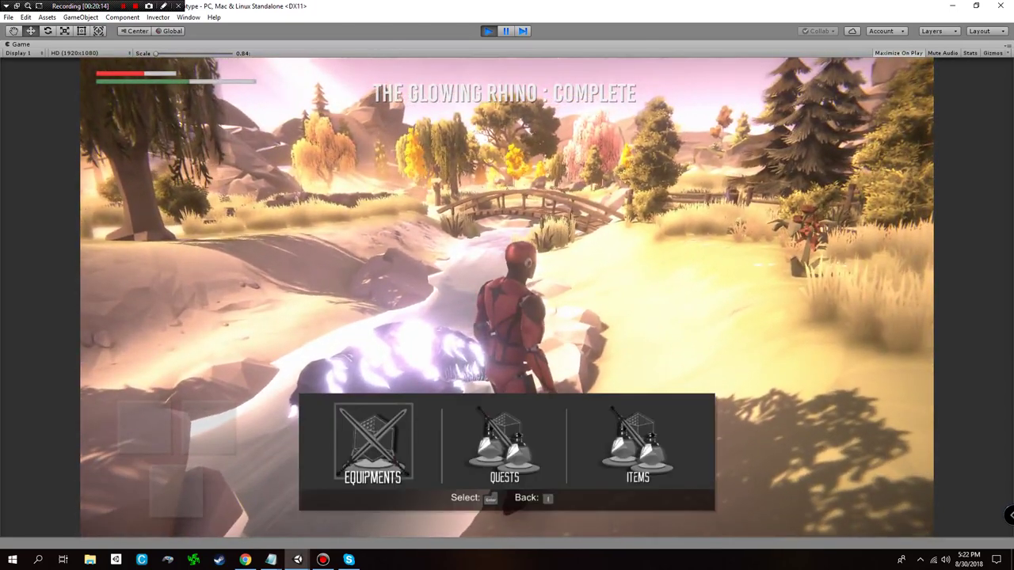
# - Check the Health Potion reward in the inventory's Items screen and close the inventory
pyautogui.press('Return')
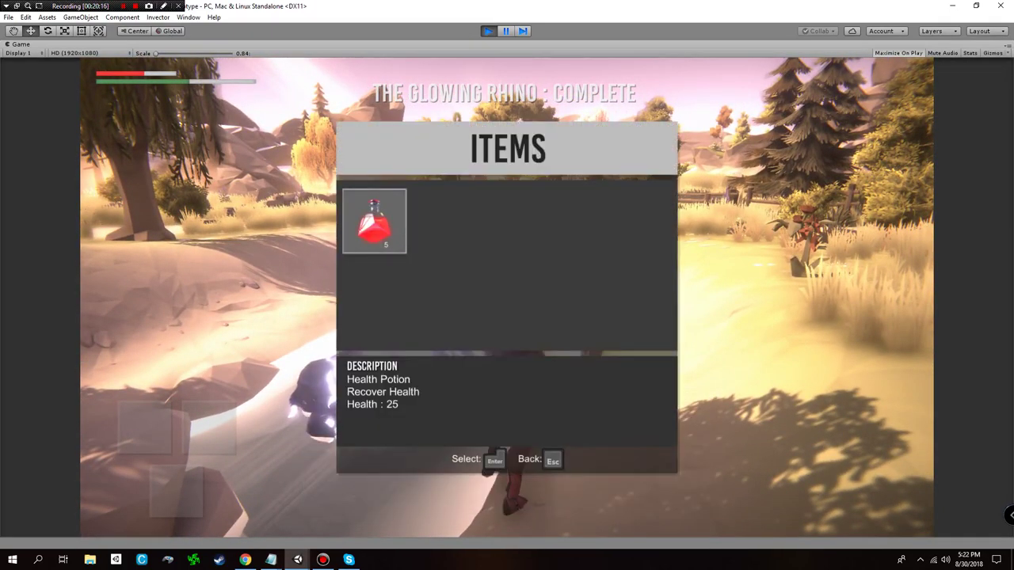
pyautogui.press('Escape')
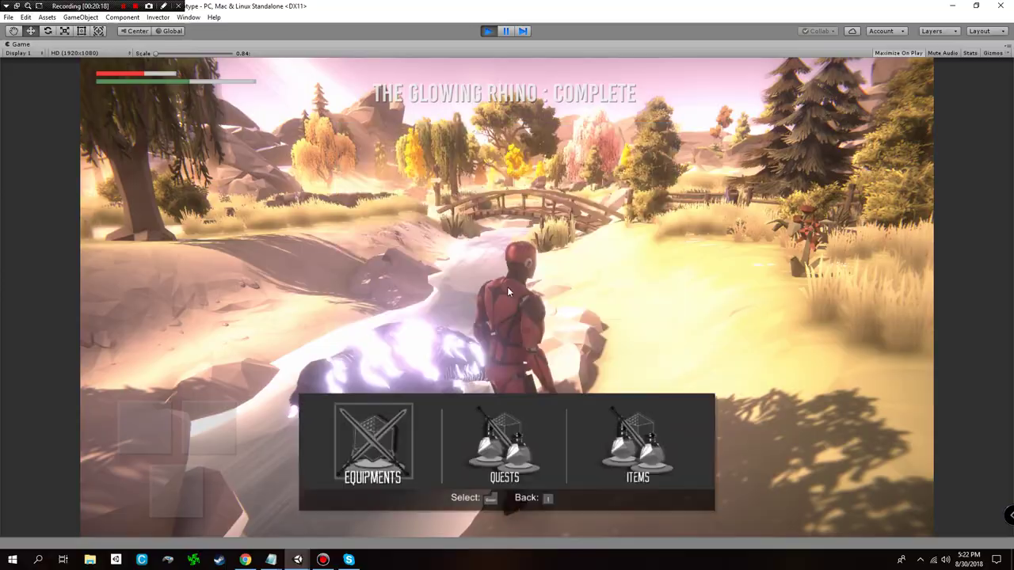
pyautogui.press('Escape')
# - Run the player character from the stream through the forest to the campfire clearing near the other rhino, and turn back toward the path
pyautogui.hotkey('shift', 'w')
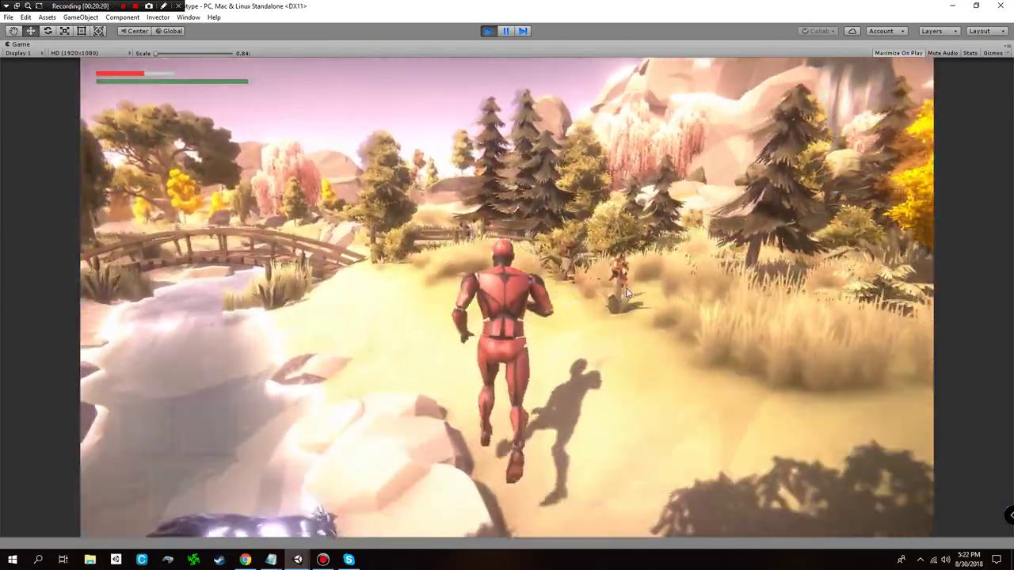
pyautogui.press('w')
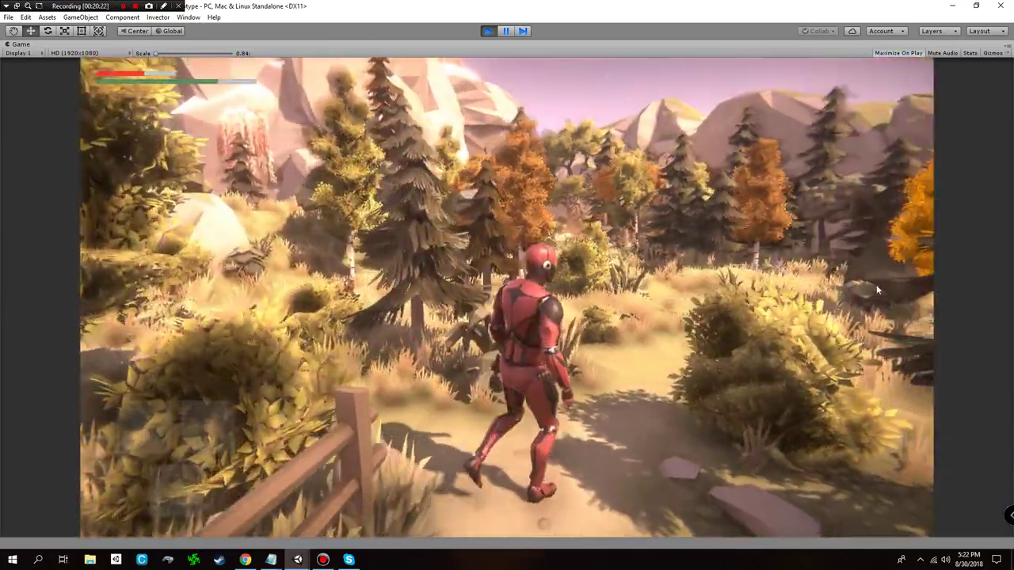
pyautogui.press('w')
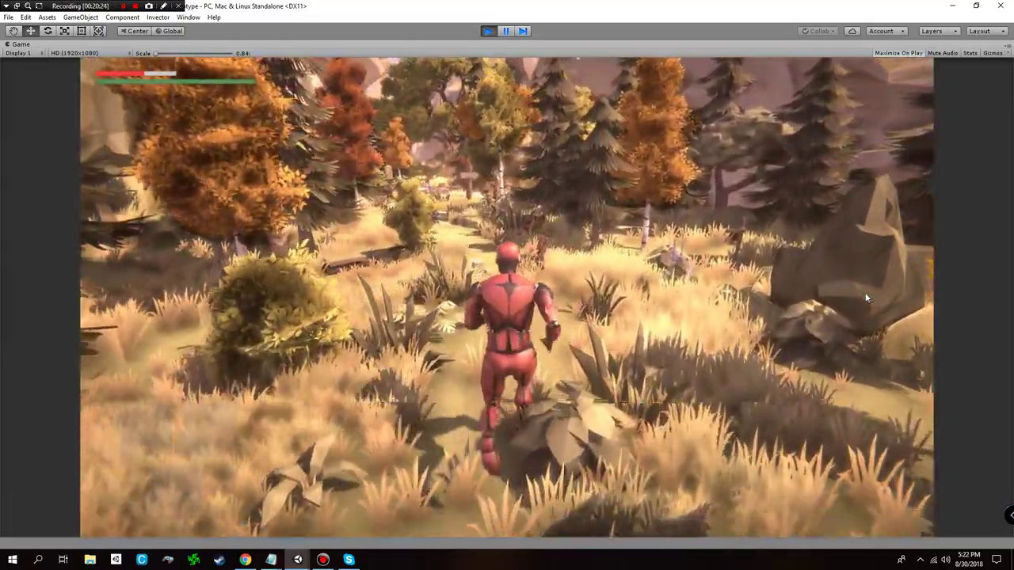
pyautogui.press('w')
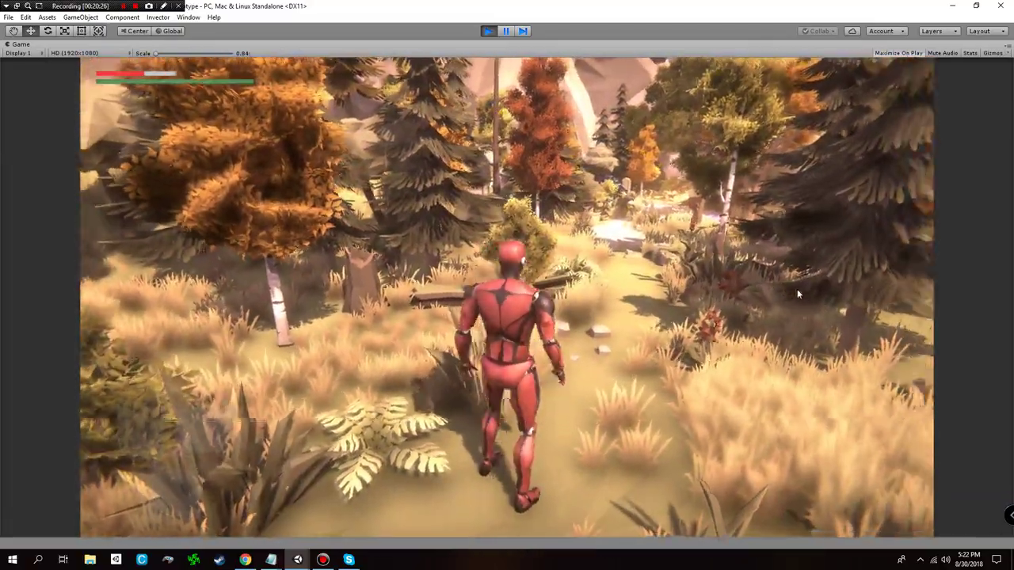
pyautogui.press('w')
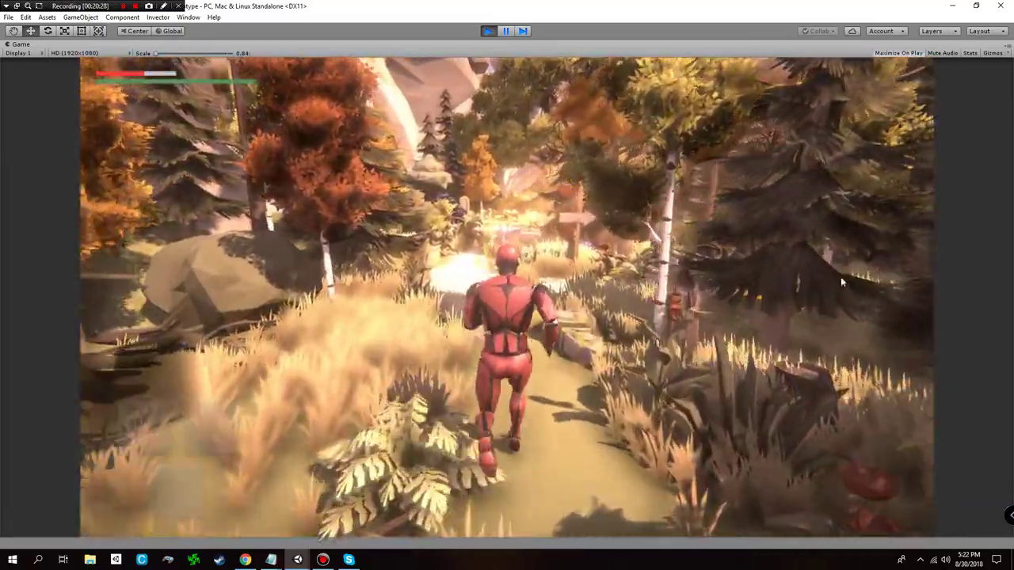
pyautogui.press('w')
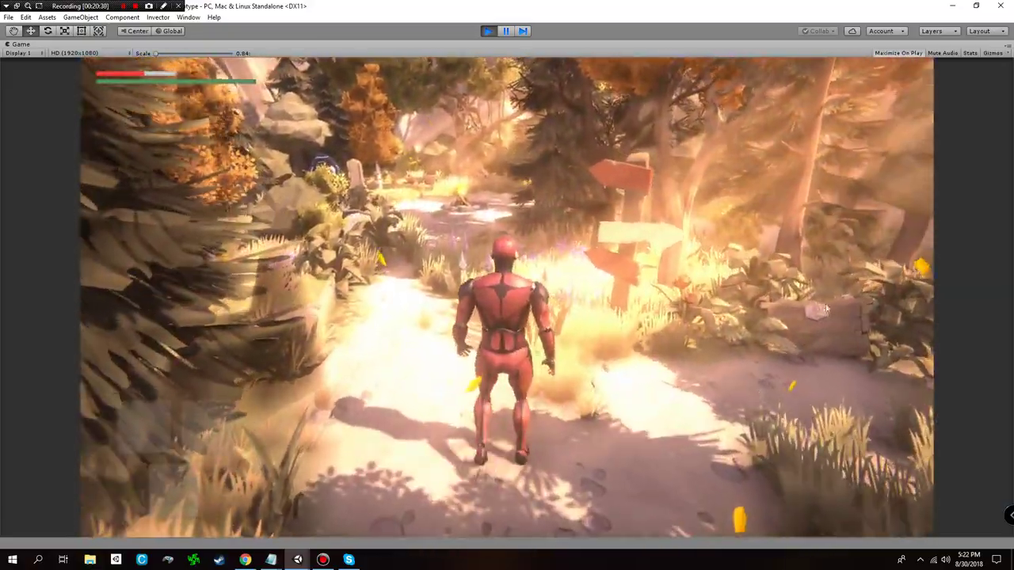
pyautogui.press('w')
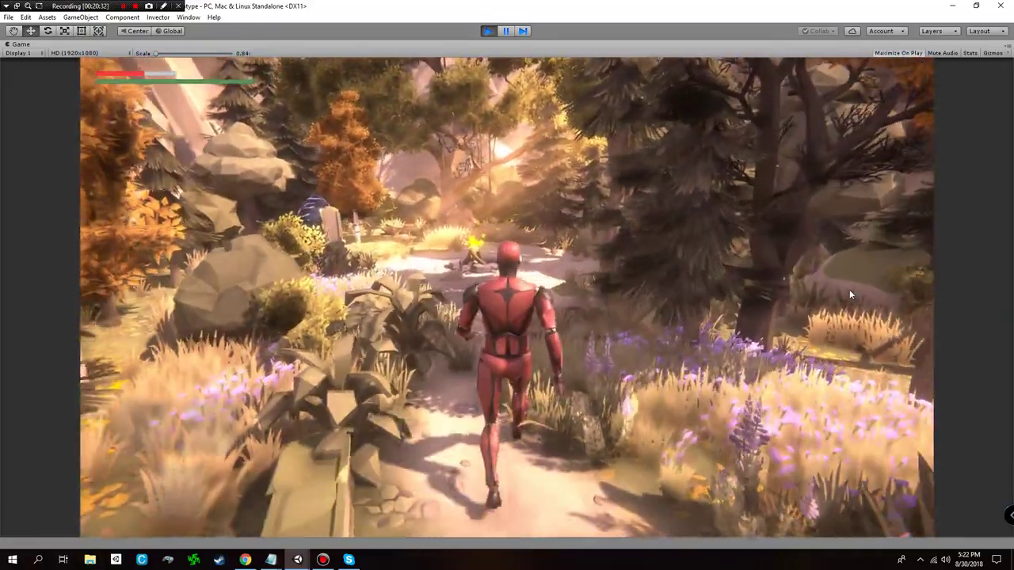
pyautogui.press('w')
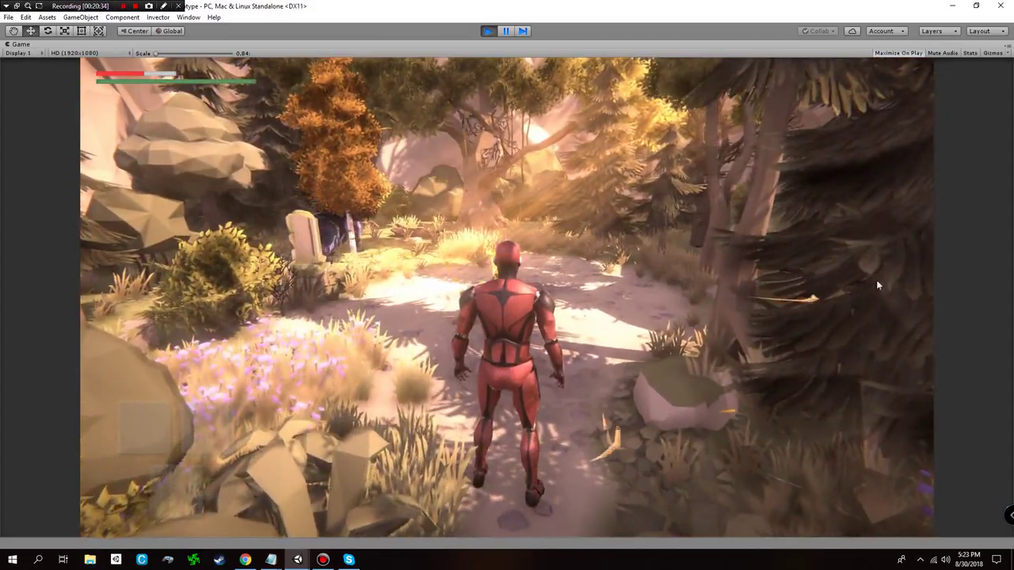
pyautogui.press('w')
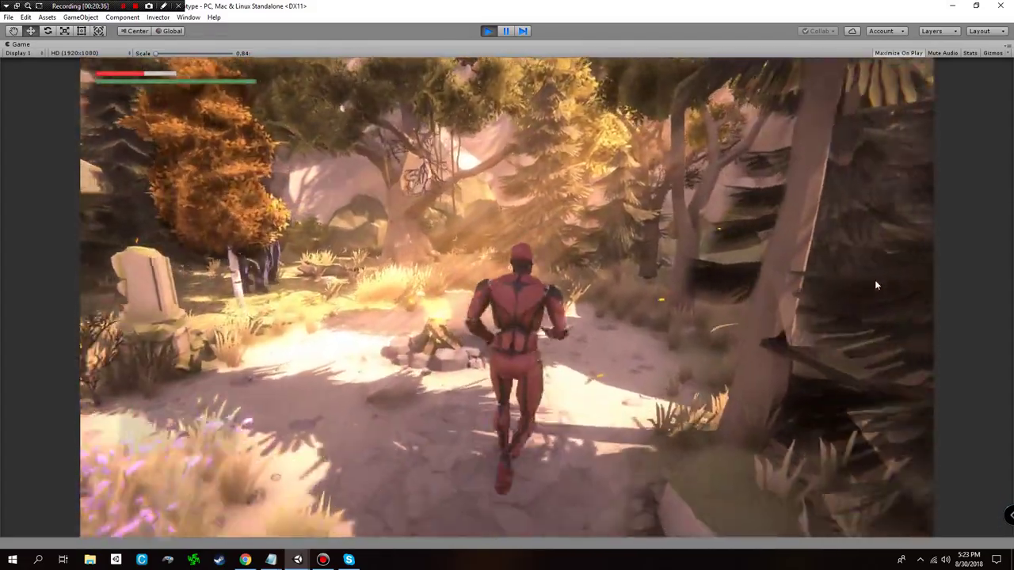
pyautogui.press('w')
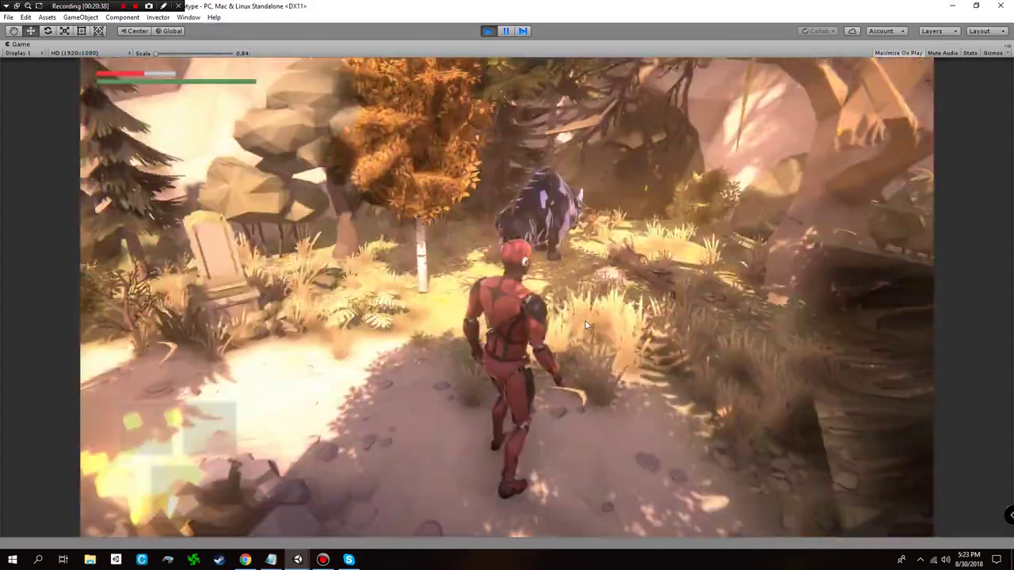
pyautogui.press('w')
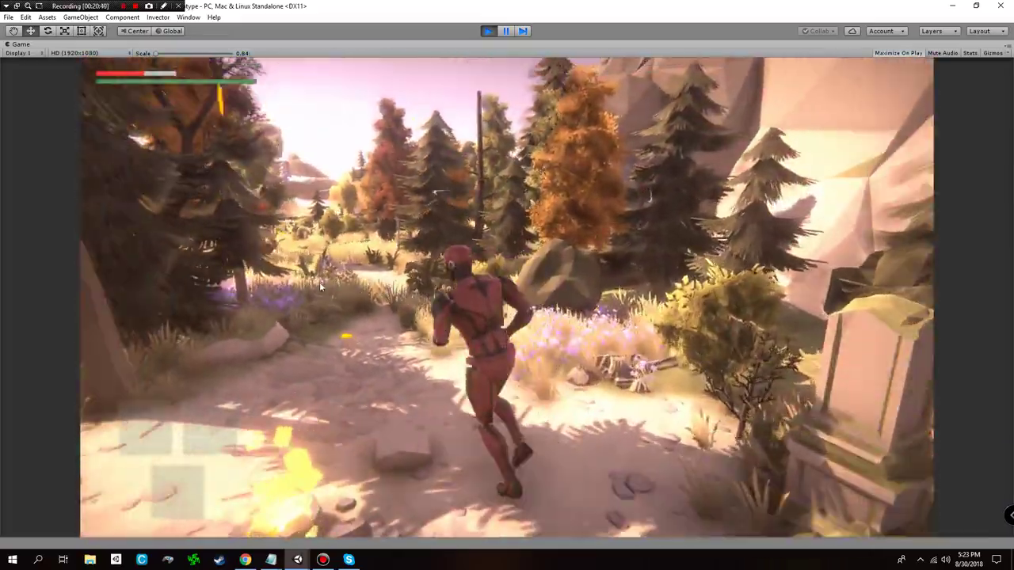